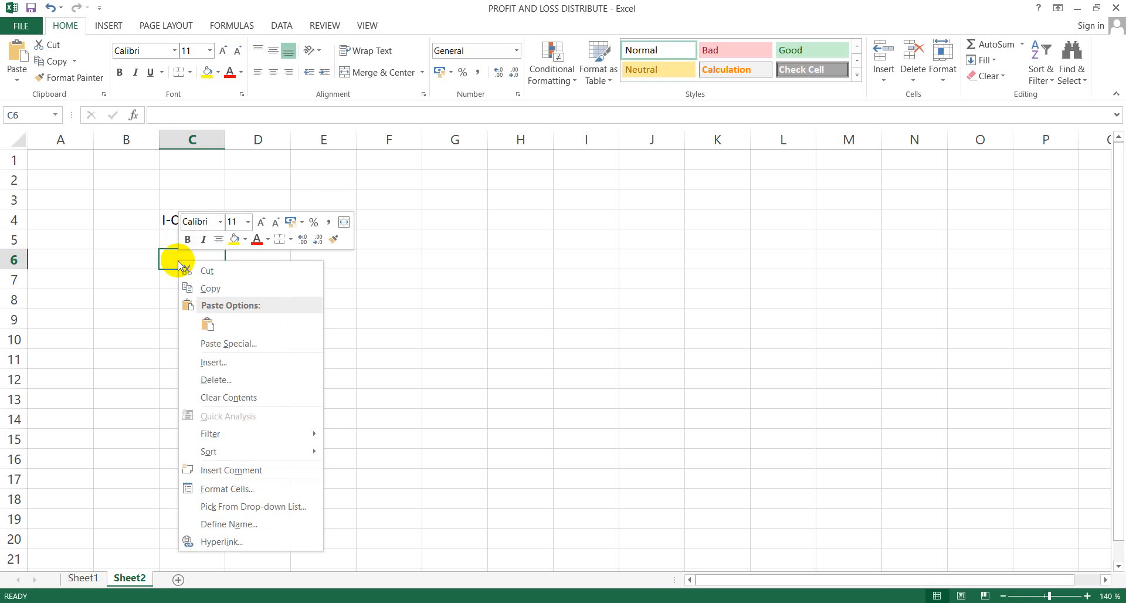
- Enter 1102 in C6 and extend the item code series from C5:C6 down through C14
{"action": "key", "text": "Escape"}
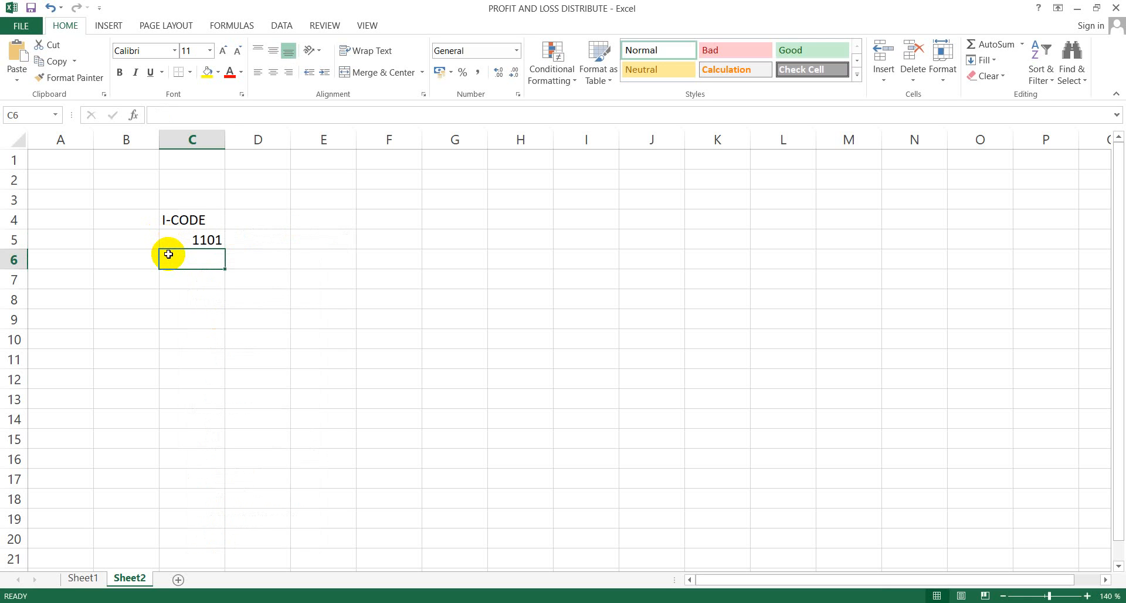
{"action": "type", "text": "1102"}
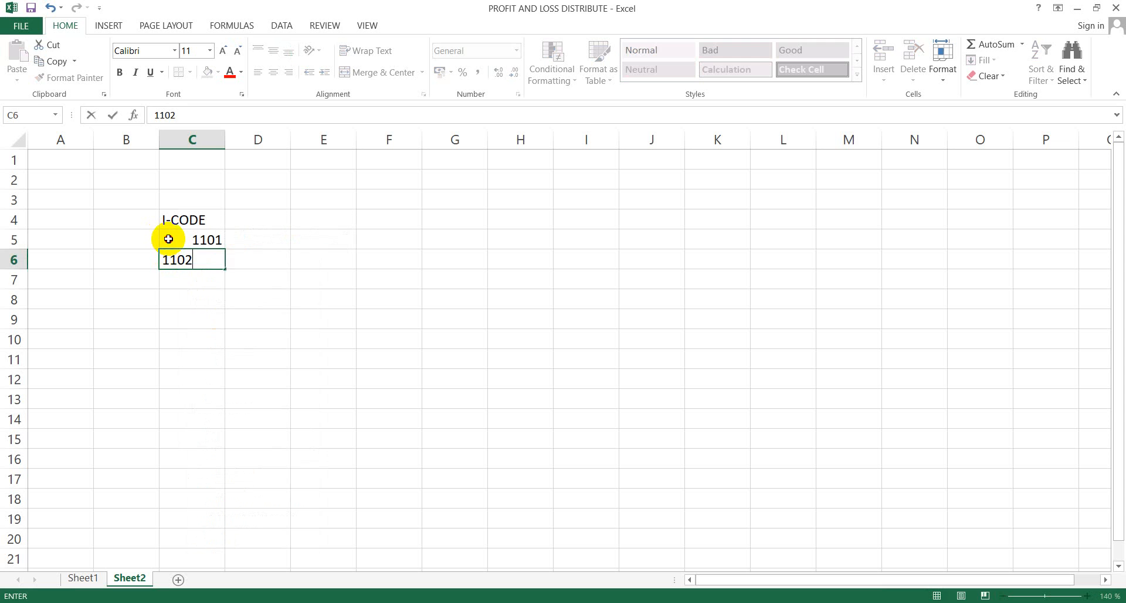
{"action": "left_click_drag", "start_coordinate": [166, 241], "coordinate": [179, 263]}
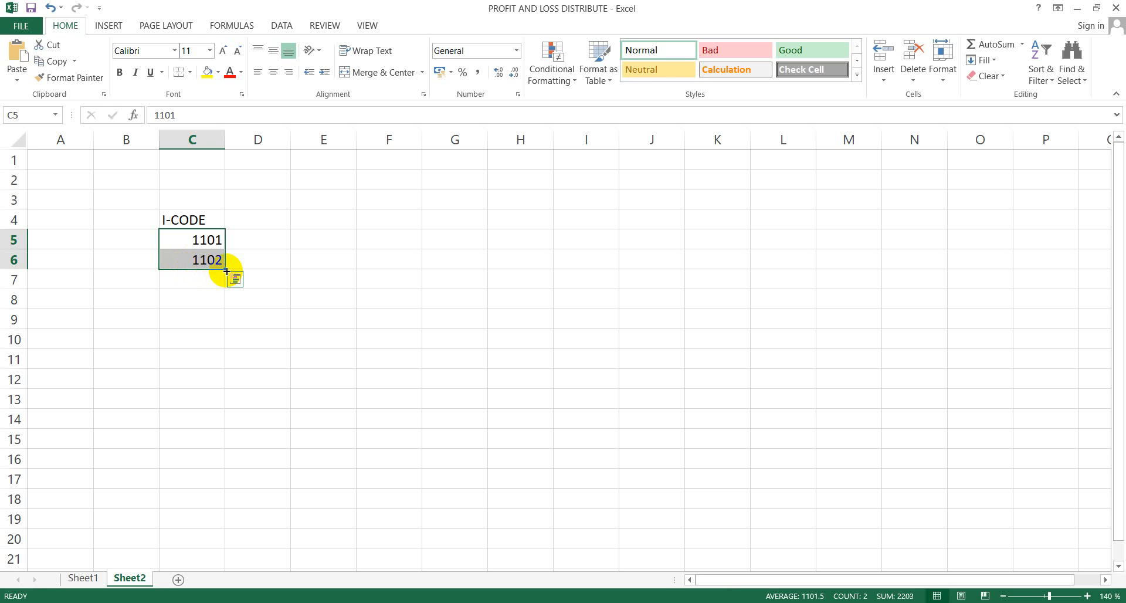
{"action": "left_click_drag", "start_coordinate": [226, 271], "coordinate": [228, 420]}
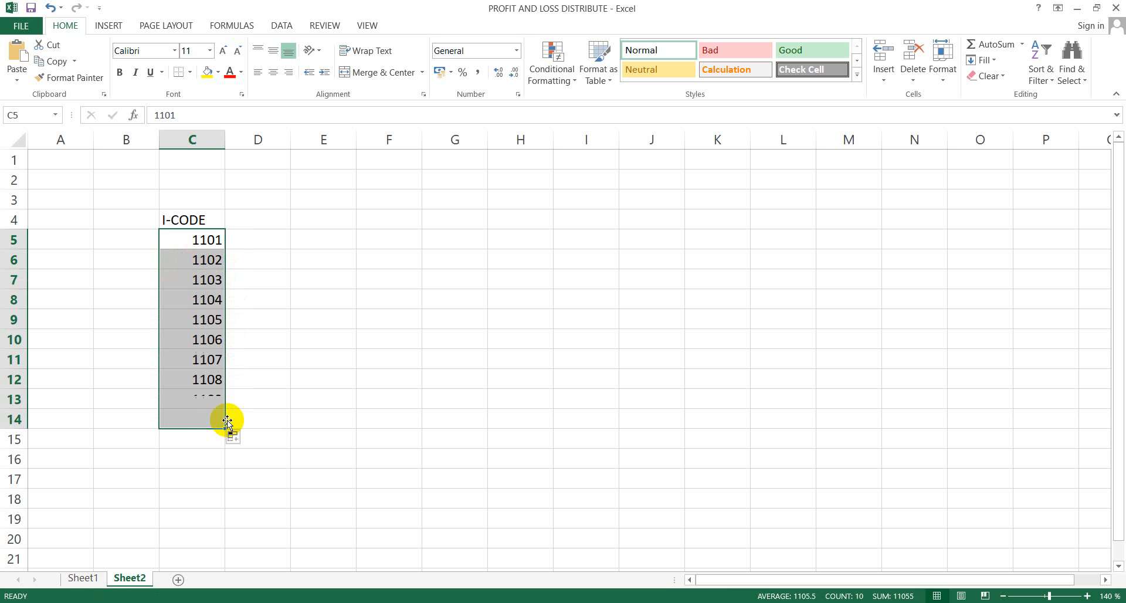
- Add the column header I-NAME in D4, beside I-CODE
{"action": "left_click", "coordinate": [233, 223]}
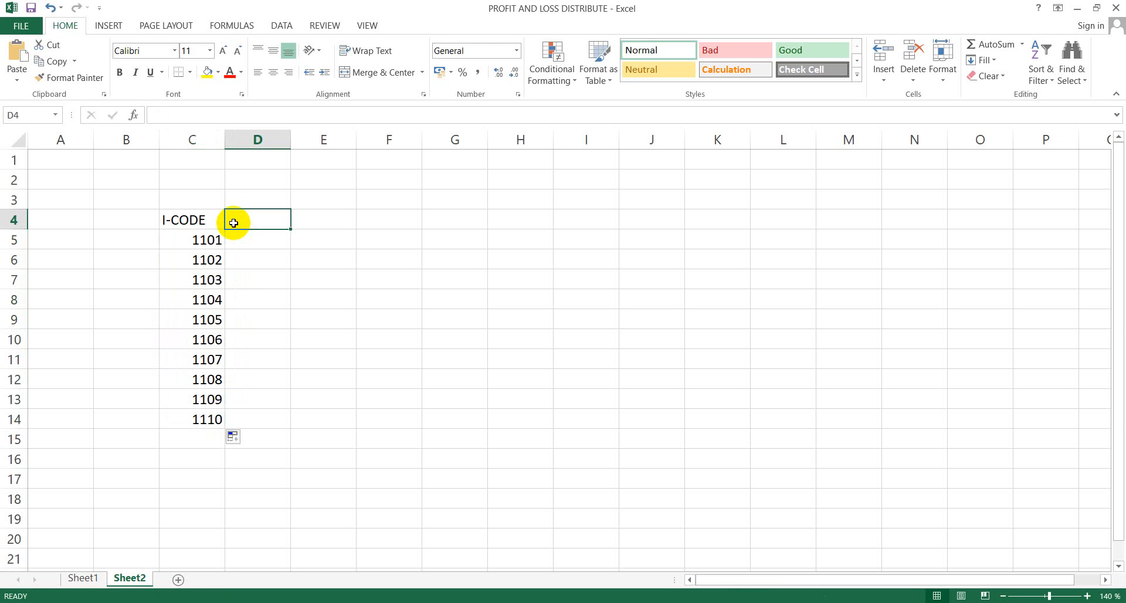
{"action": "type", "text": "I-"}
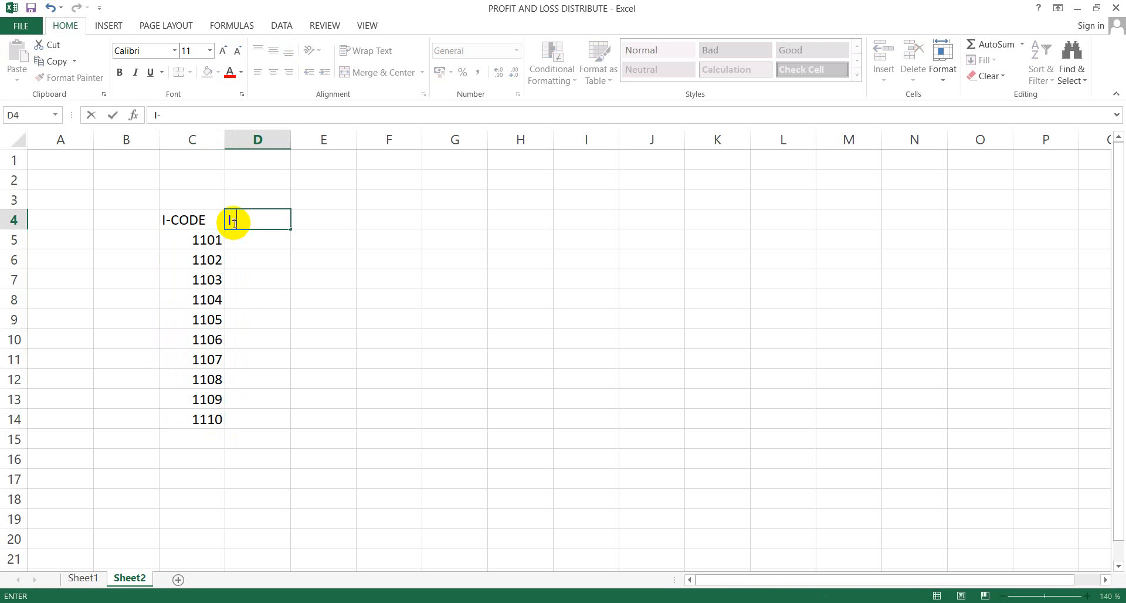
{"action": "type", "text": "NAME"}
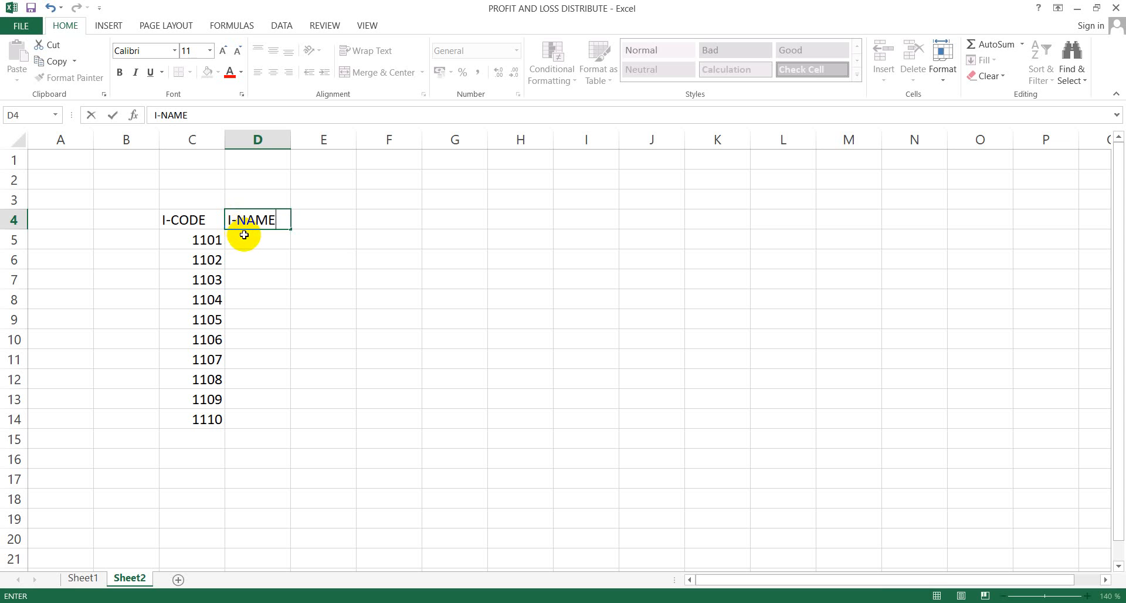
- Enter the item names CPU, USB and KEYBOARD in D5:D7 and fit column D to its contents
{"action": "left_click", "coordinate": [244, 234]}
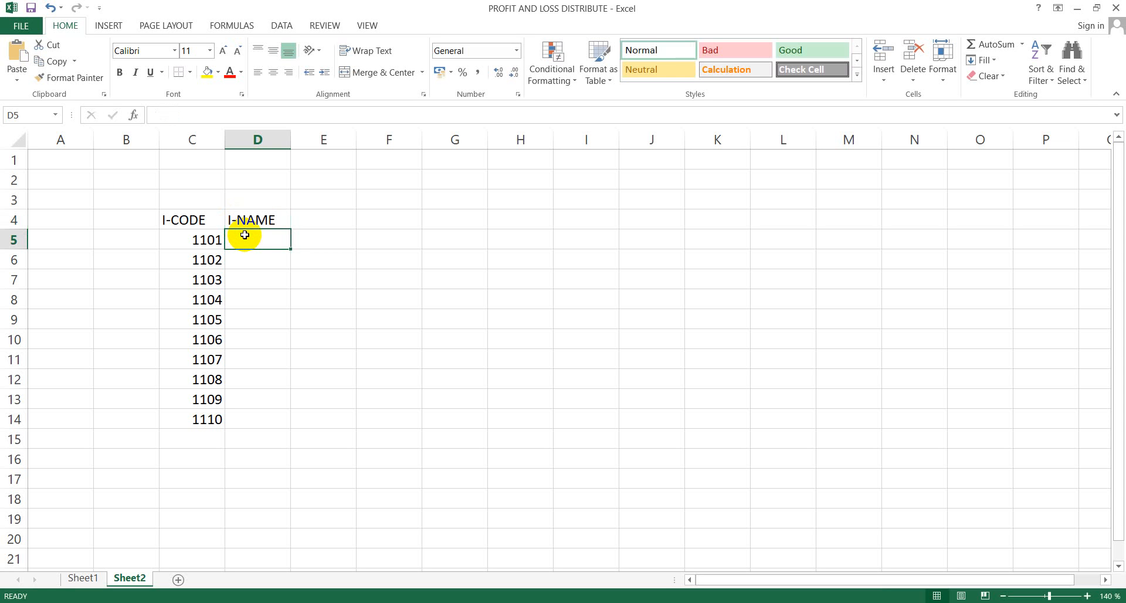
{"action": "type", "text": "CP"}
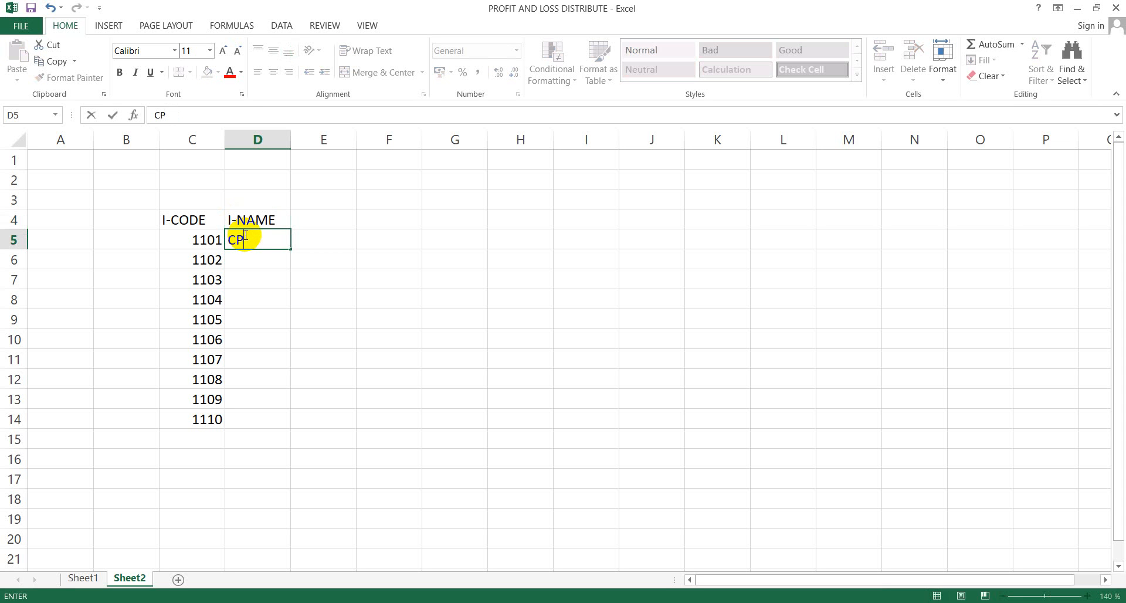
{"action": "type", "text": "U"}
{"action": "key", "text": "Return"}
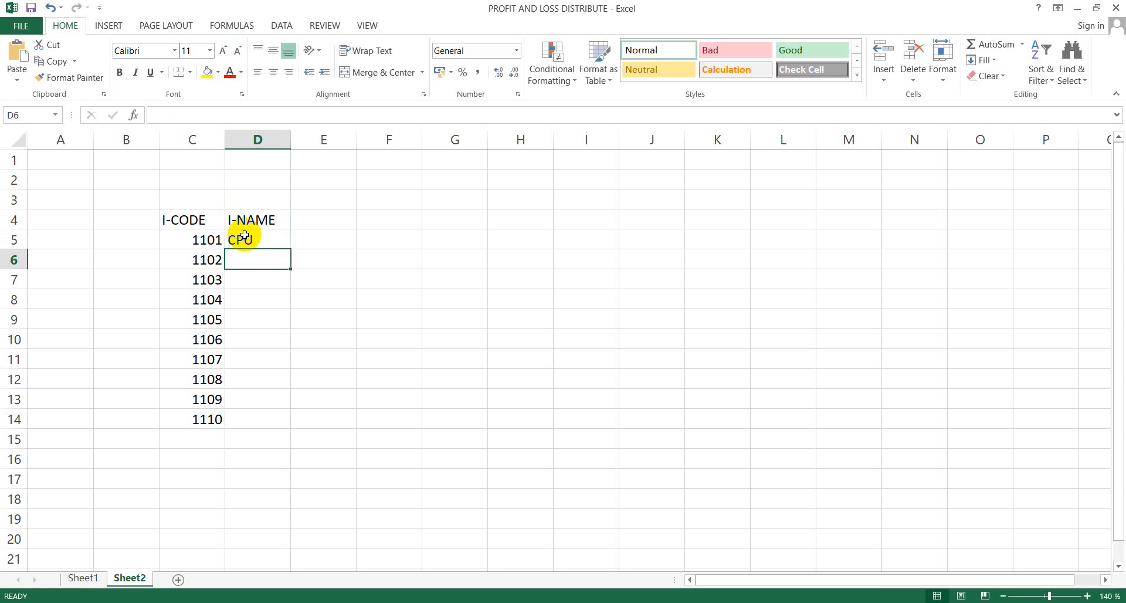
{"action": "type", "text": "USB"}
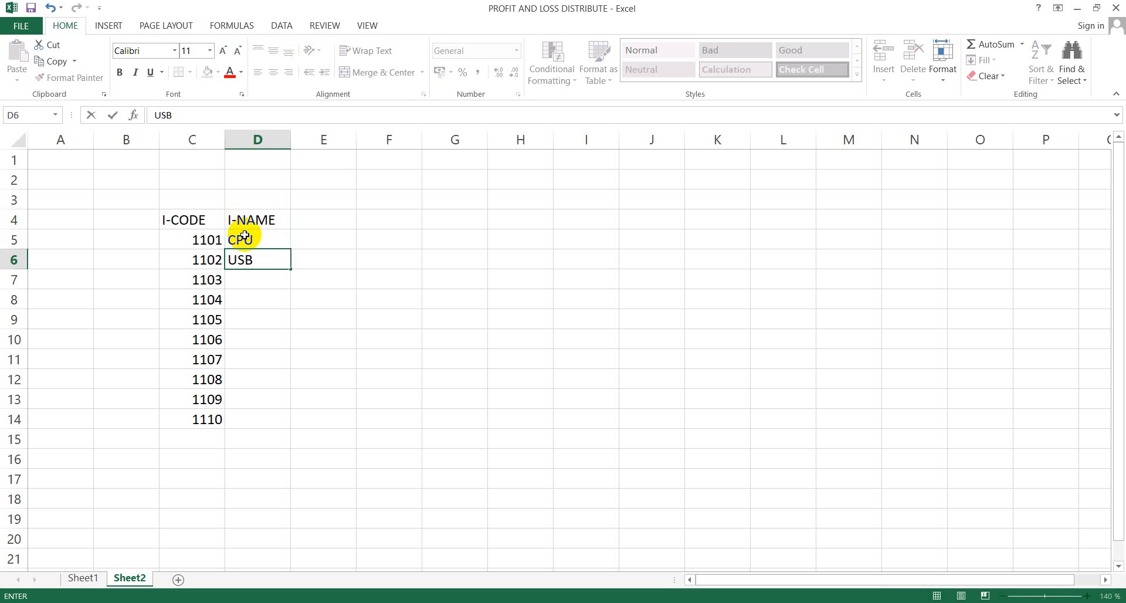
{"action": "key", "text": "Return"}
{"action": "type", "text": "K"}
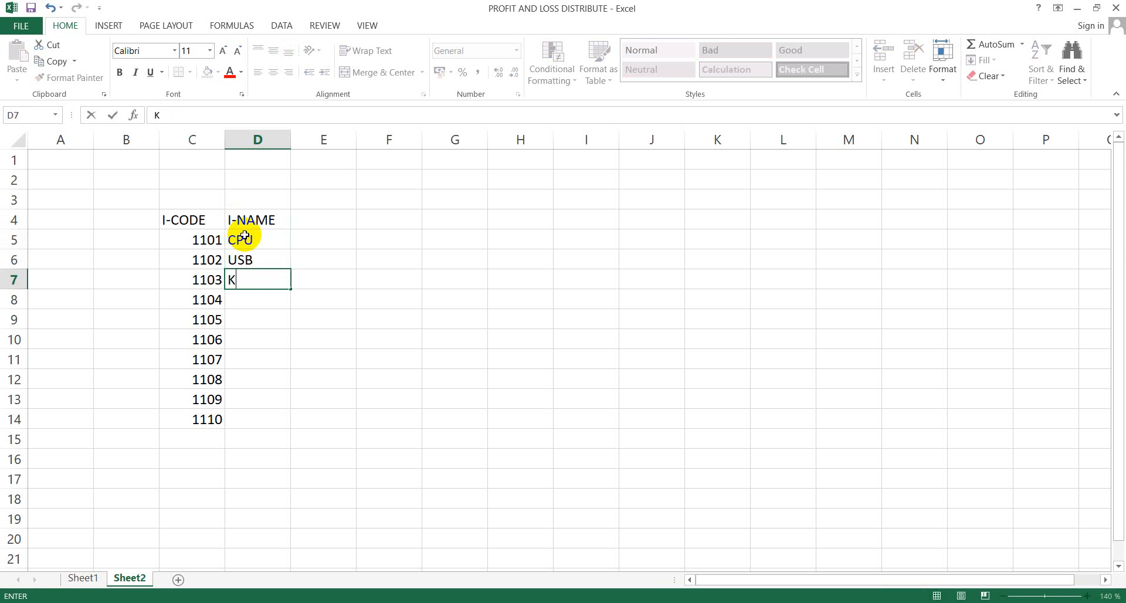
{"action": "type", "text": "EYBOARD"}
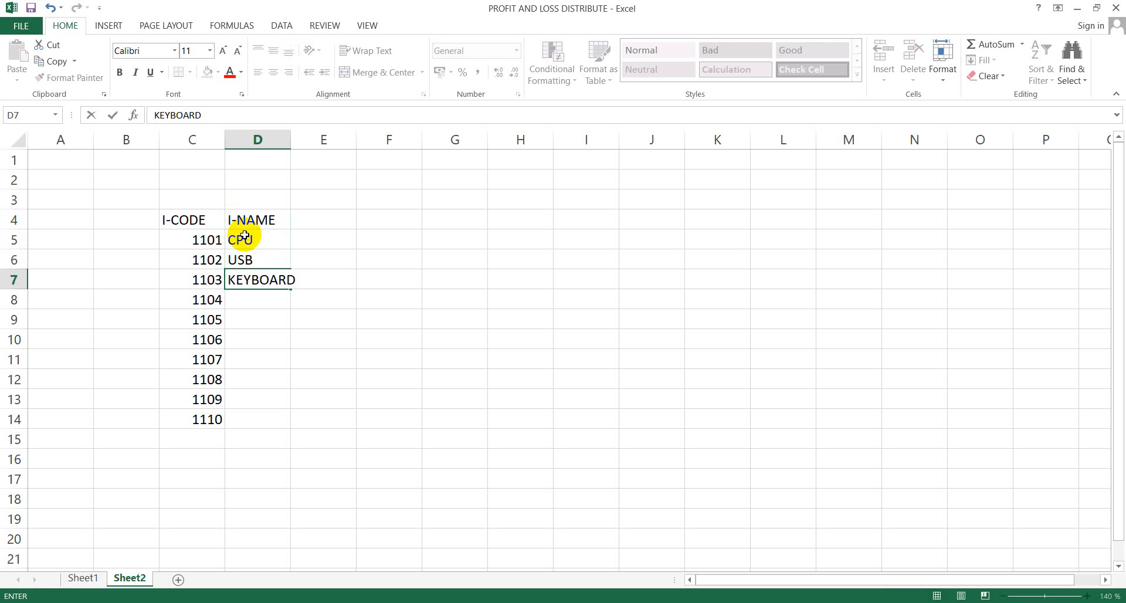
{"action": "left_click", "coordinate": [287, 139]}
{"action": "double_click", "coordinate": [290, 139]}
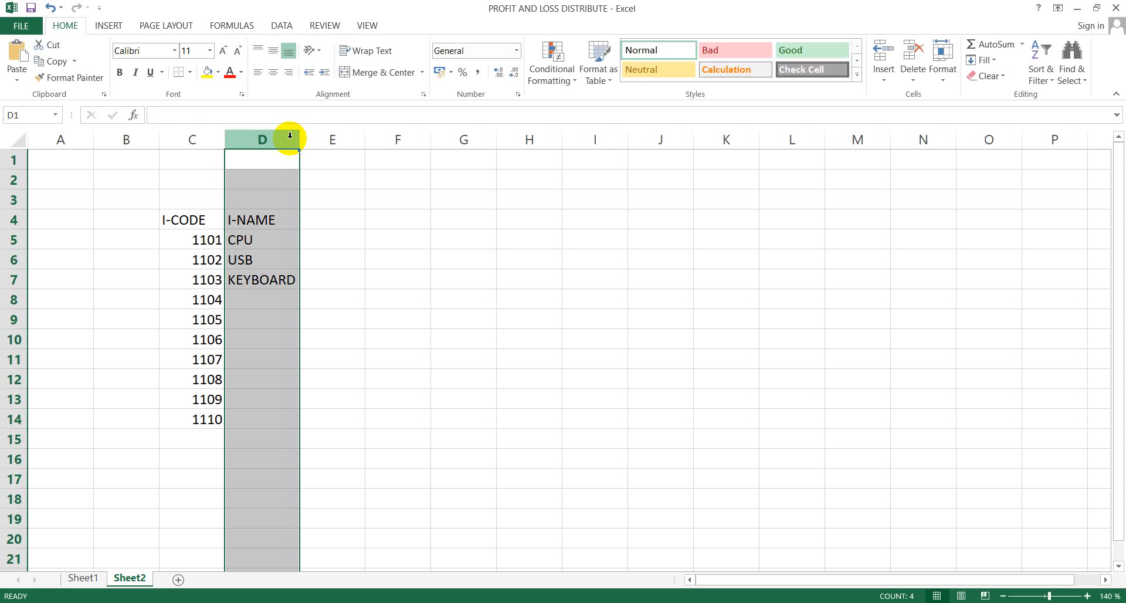
- Enter the item names PRINTER, SPEAKER and HEADPHONE in D8:D10 and refit the width of column D
{"action": "left_click", "coordinate": [271, 301]}
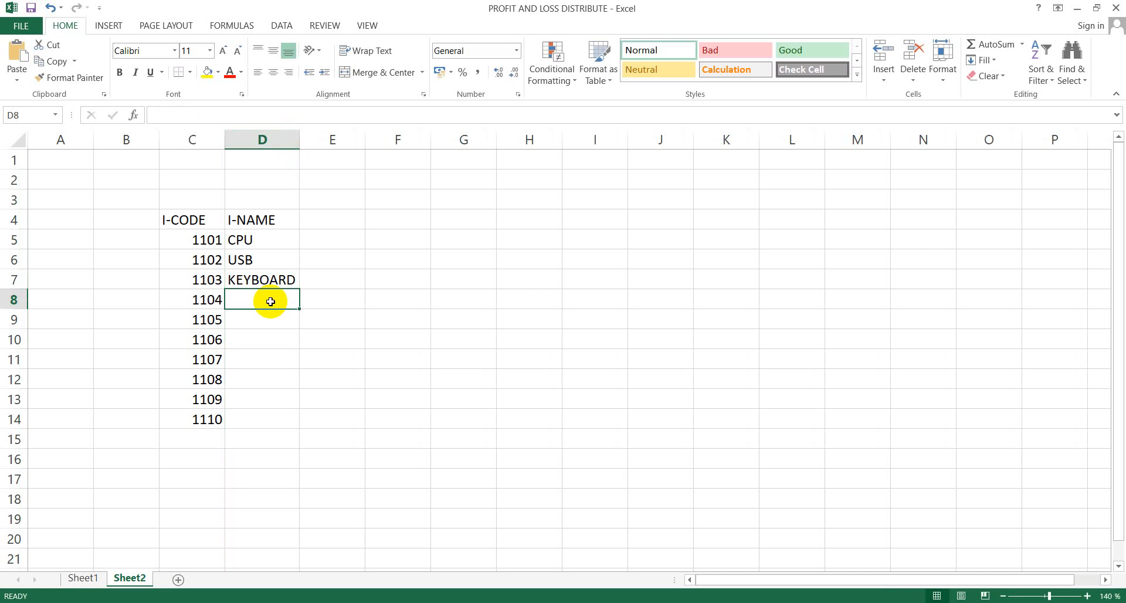
{"action": "type", "text": "PRINT"}
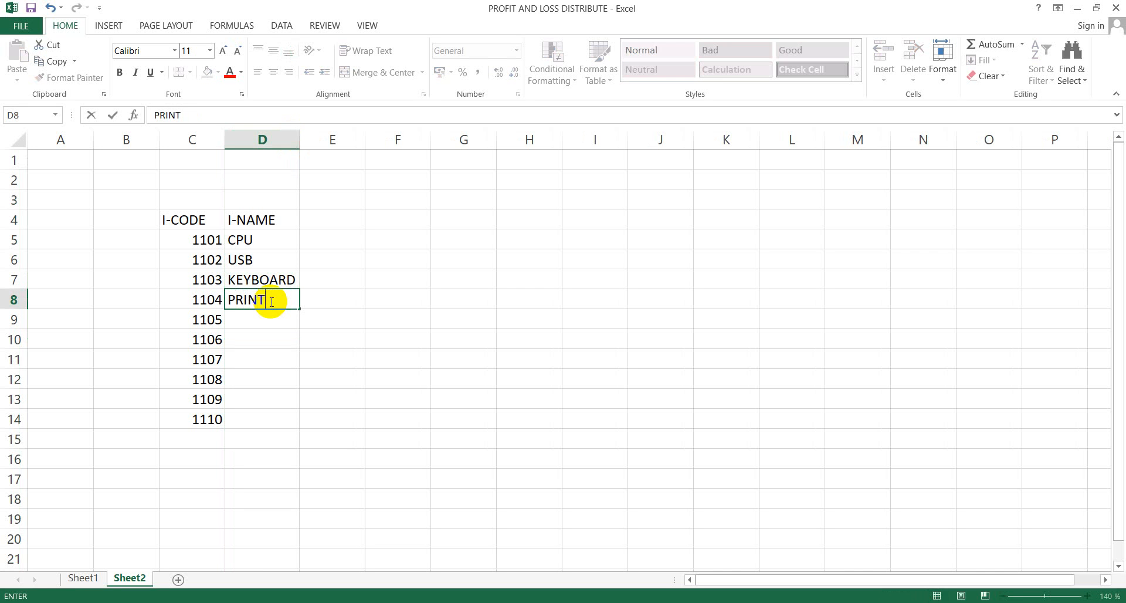
{"action": "type", "text": "ER"}
{"action": "key", "text": "Return"}
{"action": "type", "text": "S"}
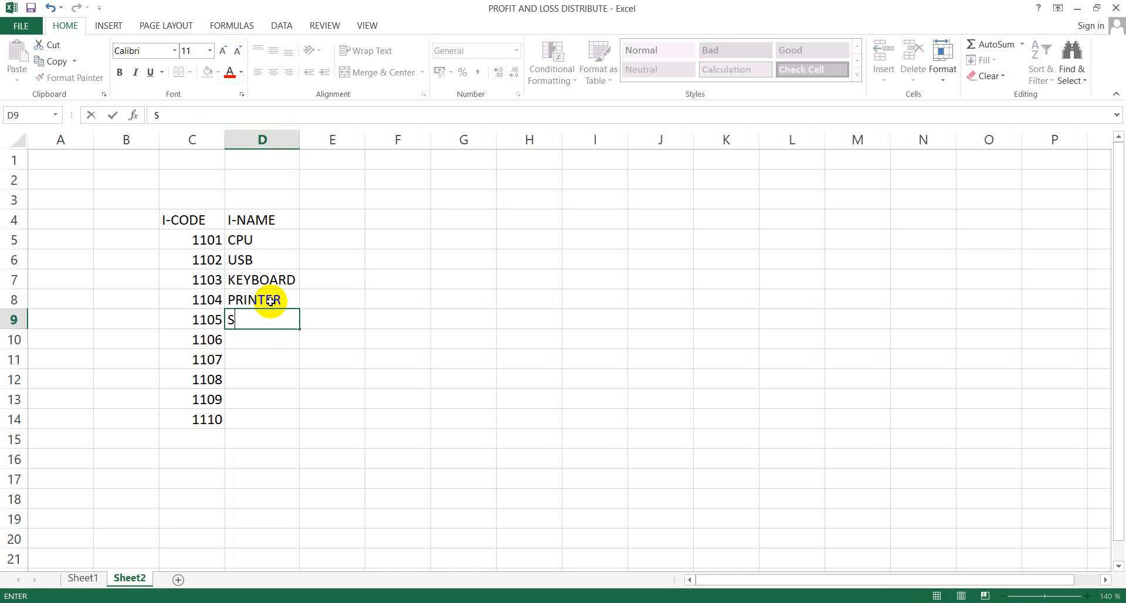
{"action": "type", "text": "PEAKER"}
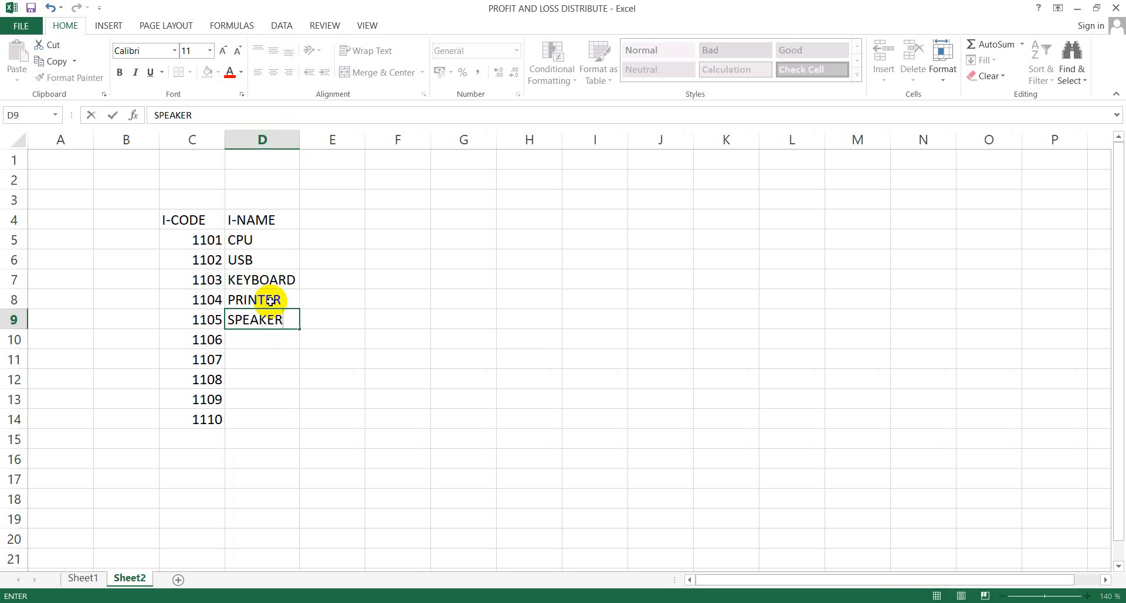
{"action": "key", "text": "Return"}
{"action": "type", "text": "HEA"}
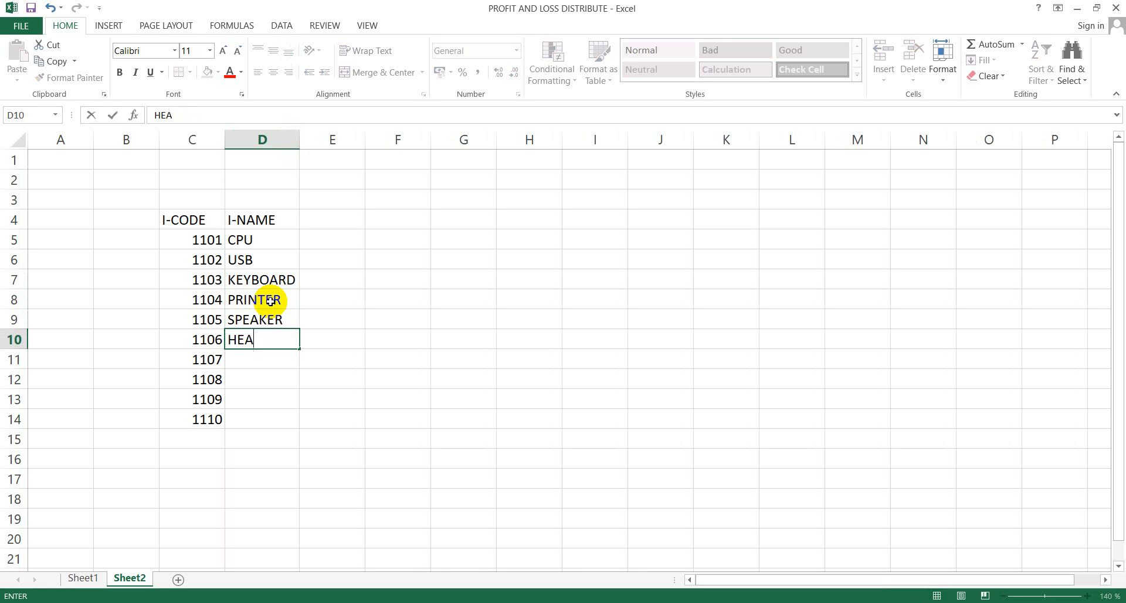
{"action": "type", "text": "DPHONE"}
{"action": "double_click", "coordinate": [299, 140]}
- Enter the item names HARDDISK and MONITOR in D11:D12, for codes 1107 and 1108
{"action": "left_click", "coordinate": [270, 359]}
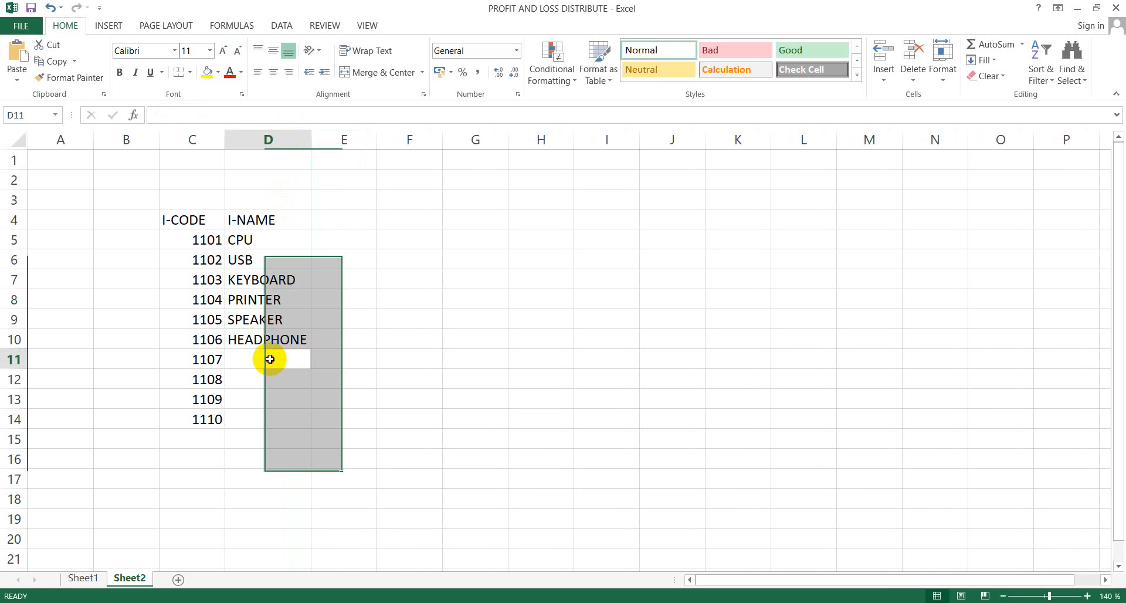
{"action": "type", "text": "HARD"}
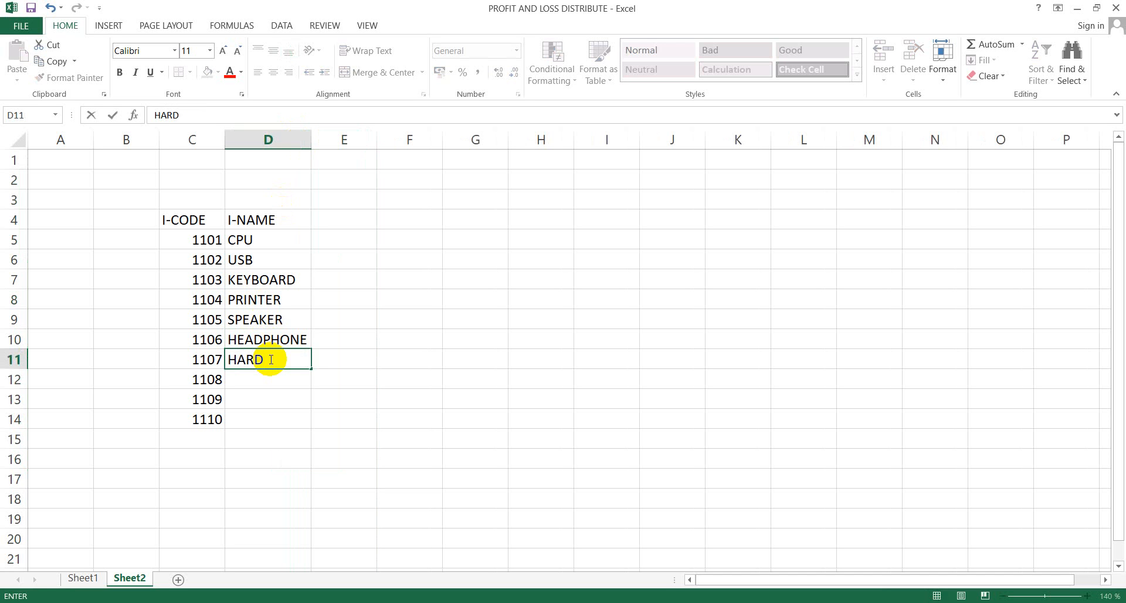
{"action": "type", "text": "DISK"}
{"action": "key", "text": "Return"}
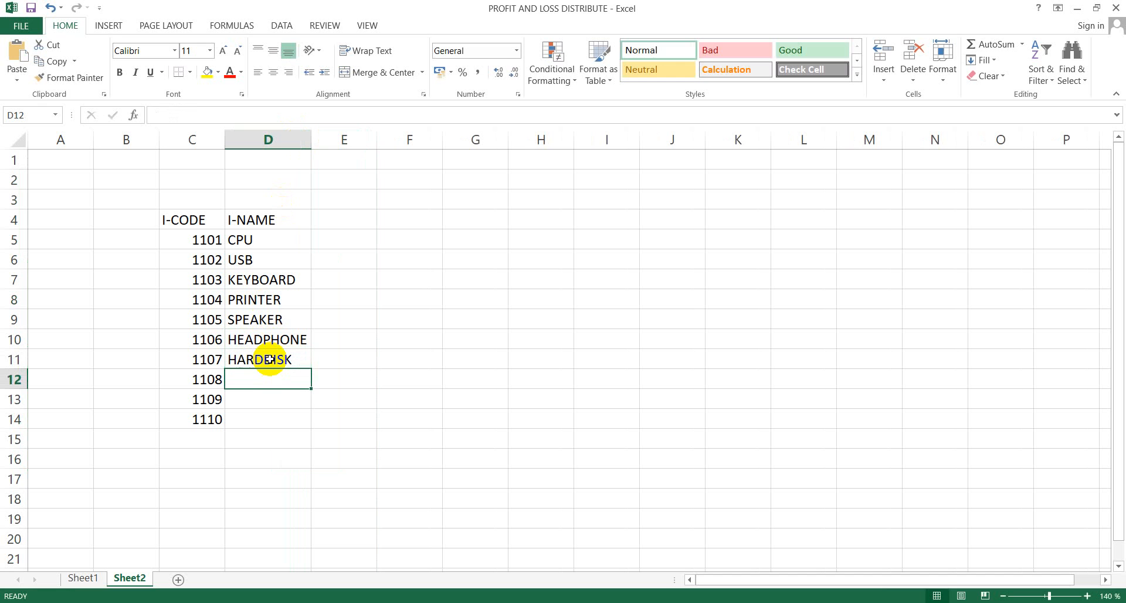
{"action": "type", "text": "MONI"}
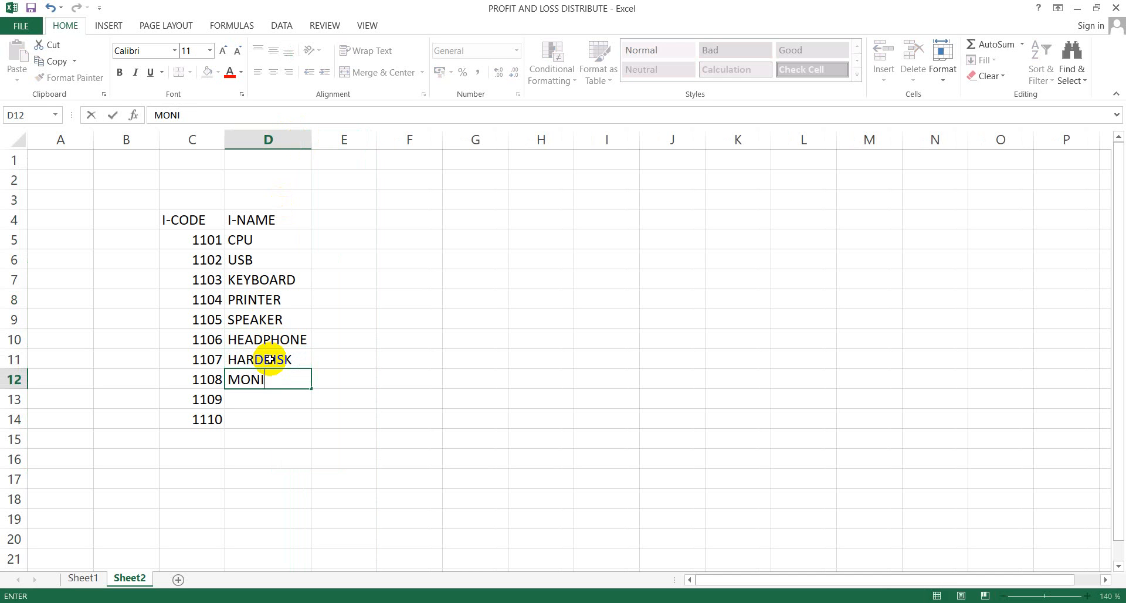
{"action": "type", "text": "TOR"}
{"action": "key", "text": "Return"}
- Enter the item names CD ROM and DVD ROM in D13:D14 to complete the item list
{"action": "type", "text": "CD"}
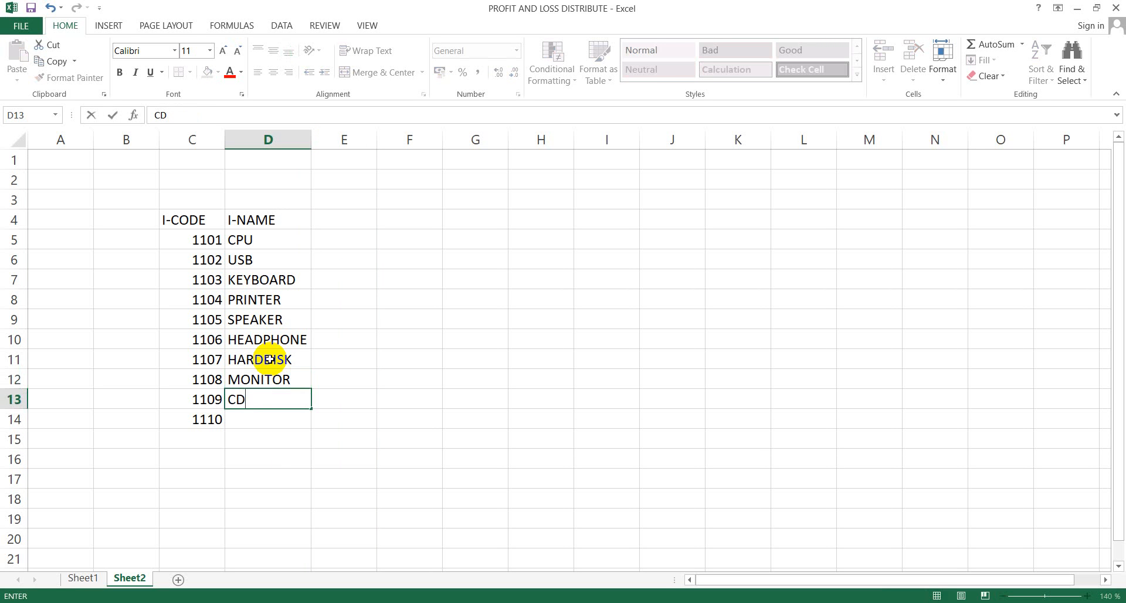
{"action": "type", "text": " ROM"}
{"action": "key", "text": "Return"}
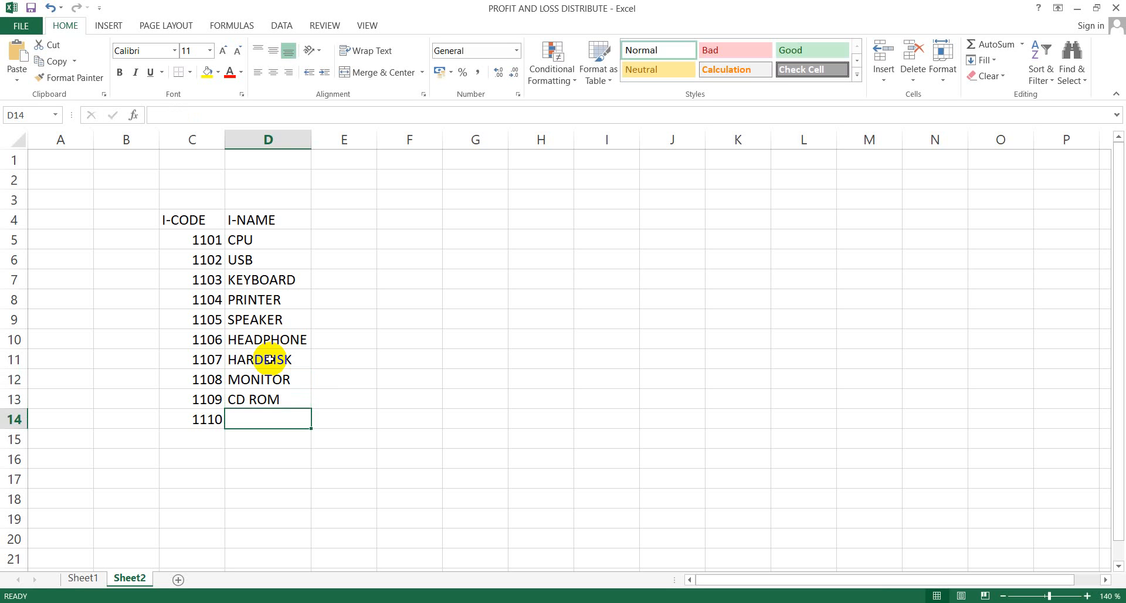
{"action": "type", "text": "DVD"}
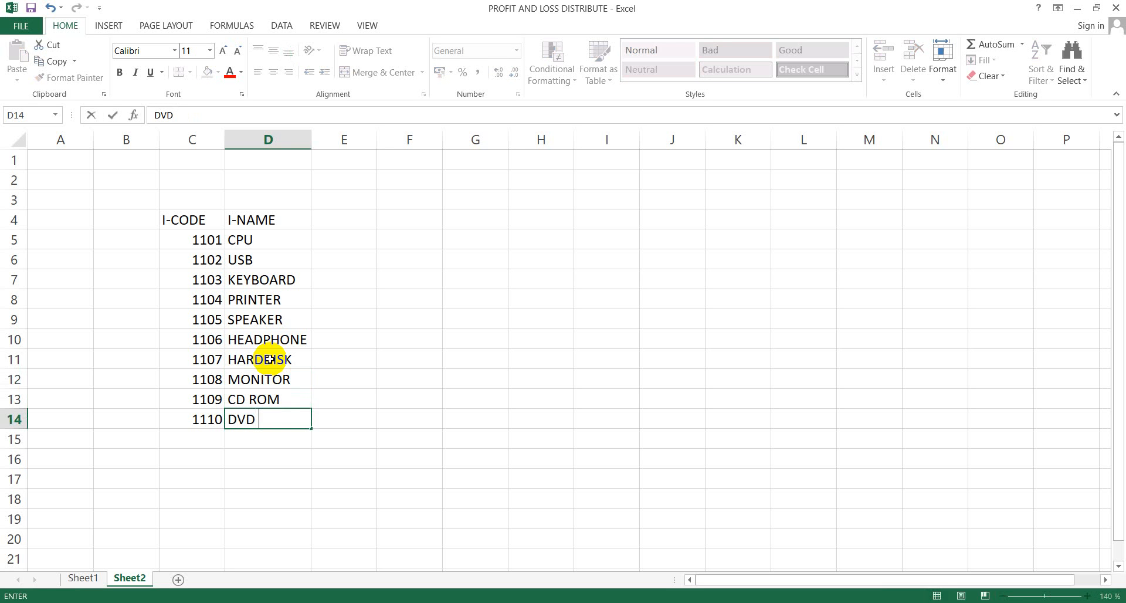
{"action": "type", "text": " ROO"}
{"action": "key", "text": "BackSpace"}
{"action": "type", "text": "M"}
{"action": "key", "text": "Tab"}
- Add the column header PURCHASED in E4 and widen column E to fit it
{"action": "left_click", "coordinate": [328, 223]}
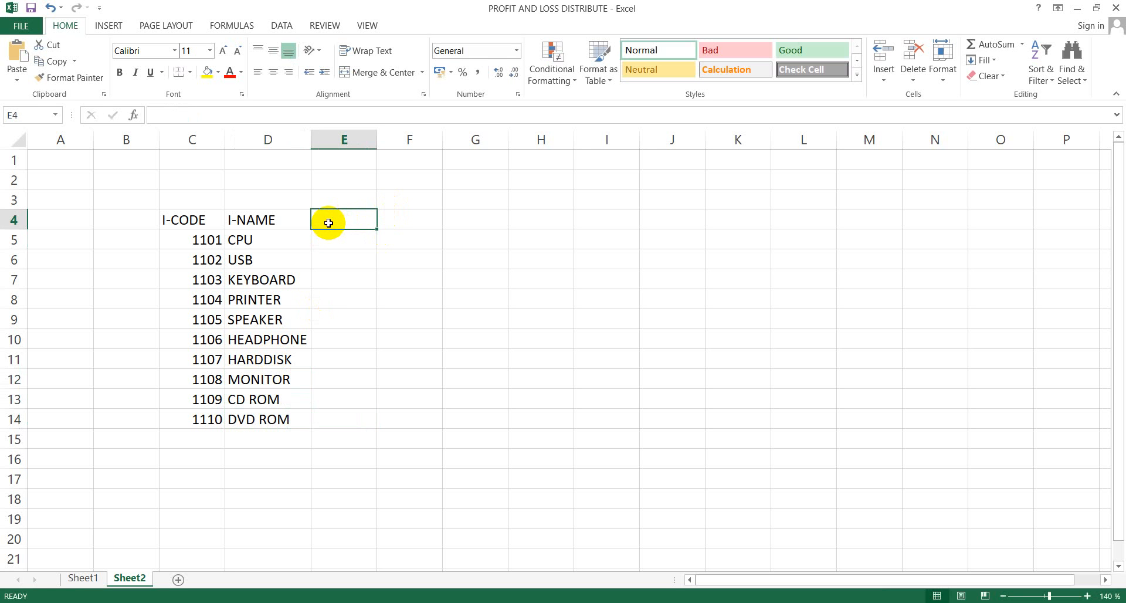
{"action": "type", "text": "P"}
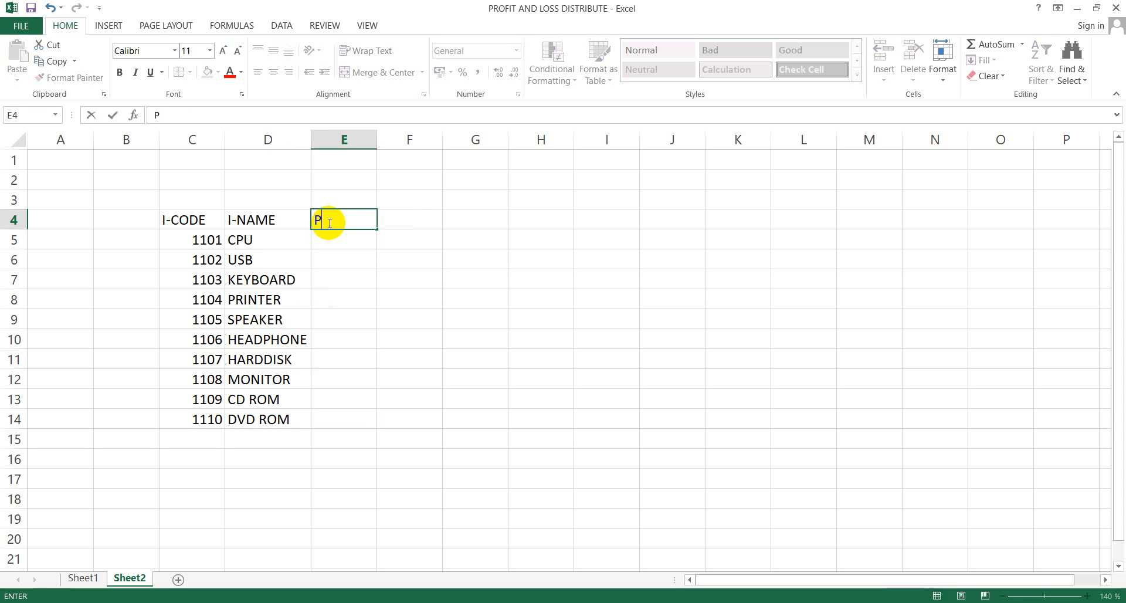
{"action": "type", "text": "URCHASED"}
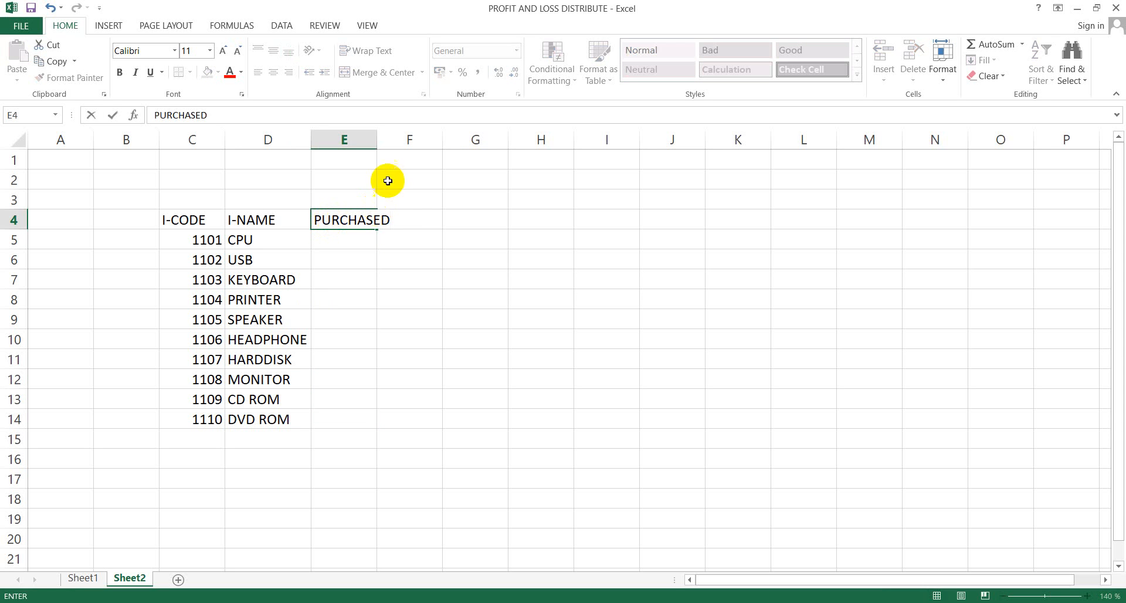
{"action": "left_click", "coordinate": [379, 140]}
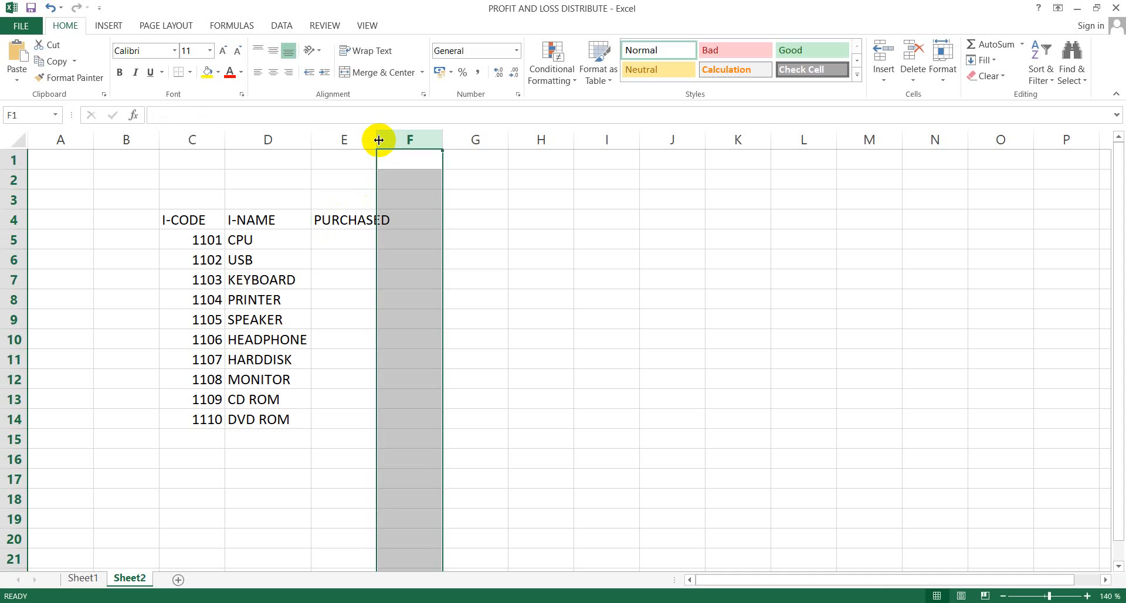
{"action": "left_click_drag", "start_coordinate": [379, 141], "coordinate": [391, 143]}
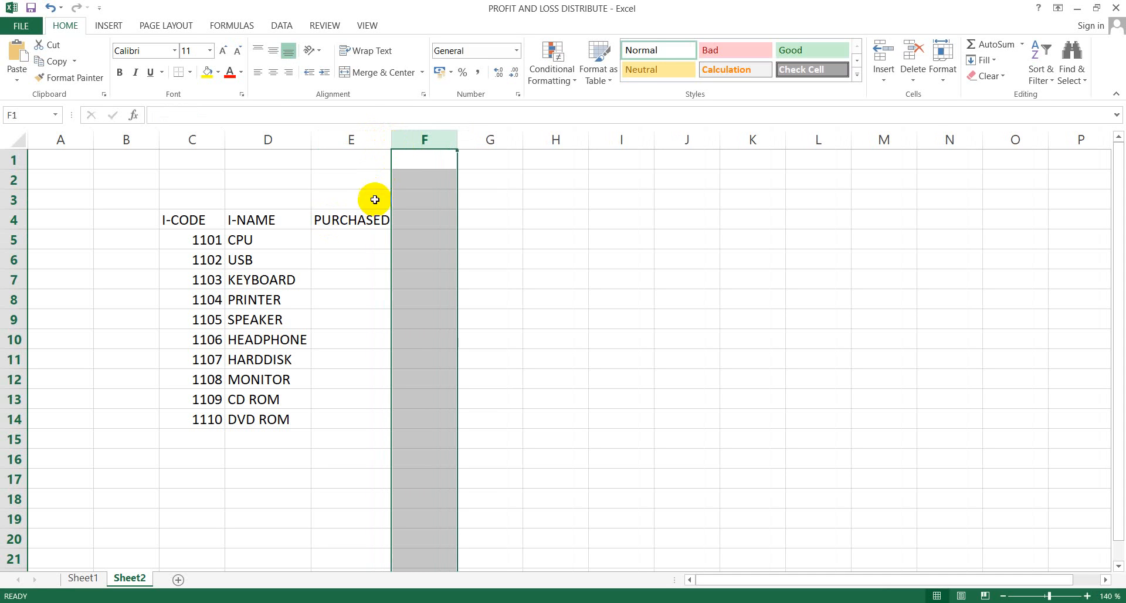
- Enter the purchase amounts 2500, 1000 and 1000 in E5:E7 for CPU, USB and KEYBOARD
{"action": "left_click", "coordinate": [356, 229]}
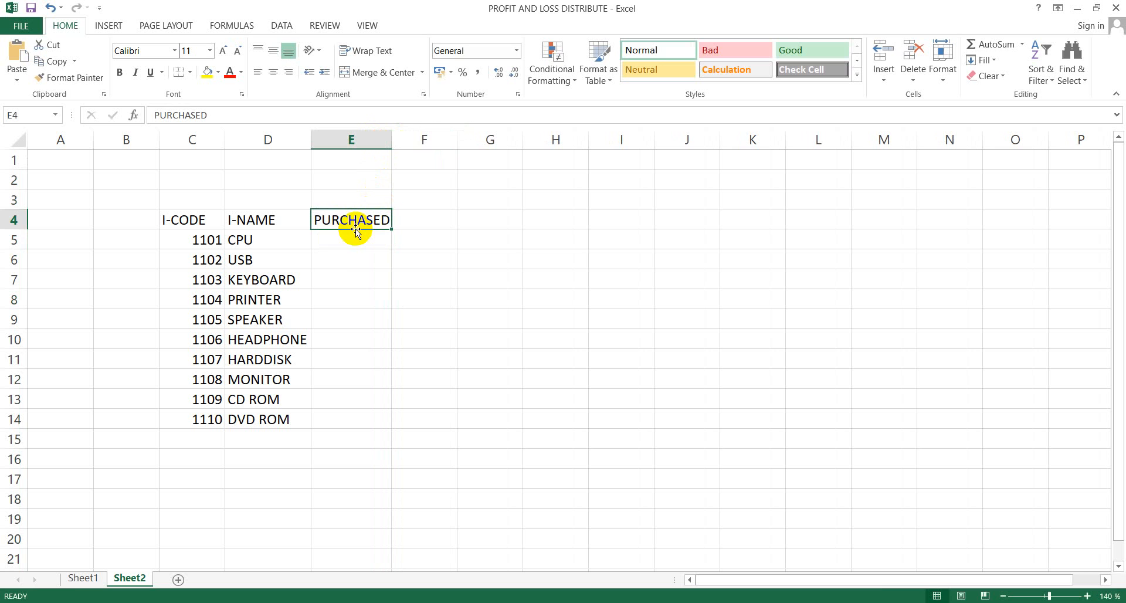
{"action": "left_click", "coordinate": [340, 253]}
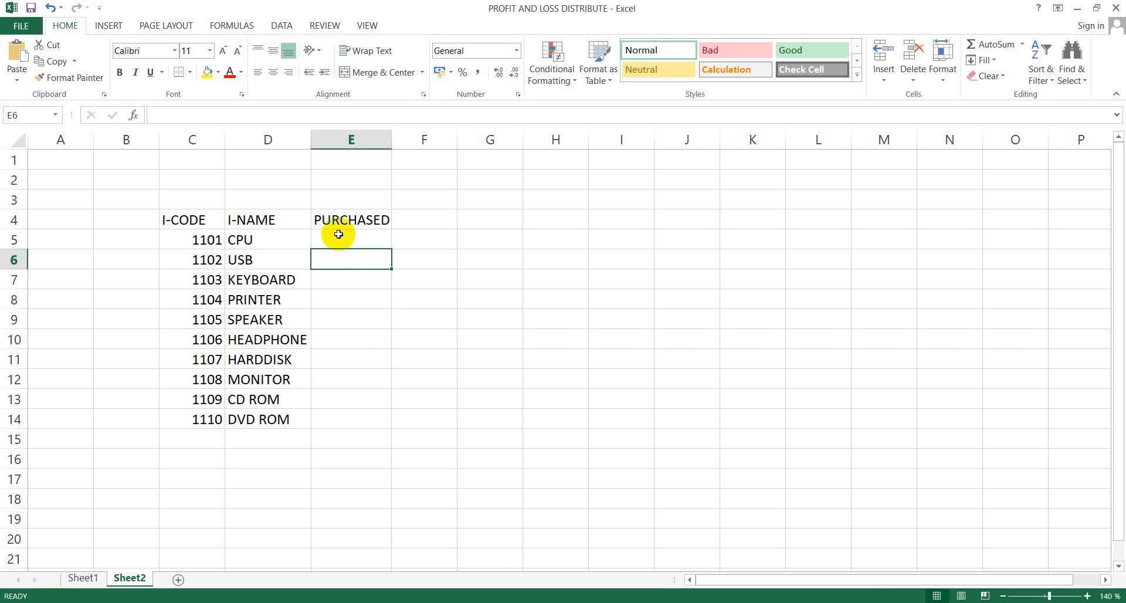
{"action": "left_click", "coordinate": [338, 235]}
{"action": "type", "text": "2500"}
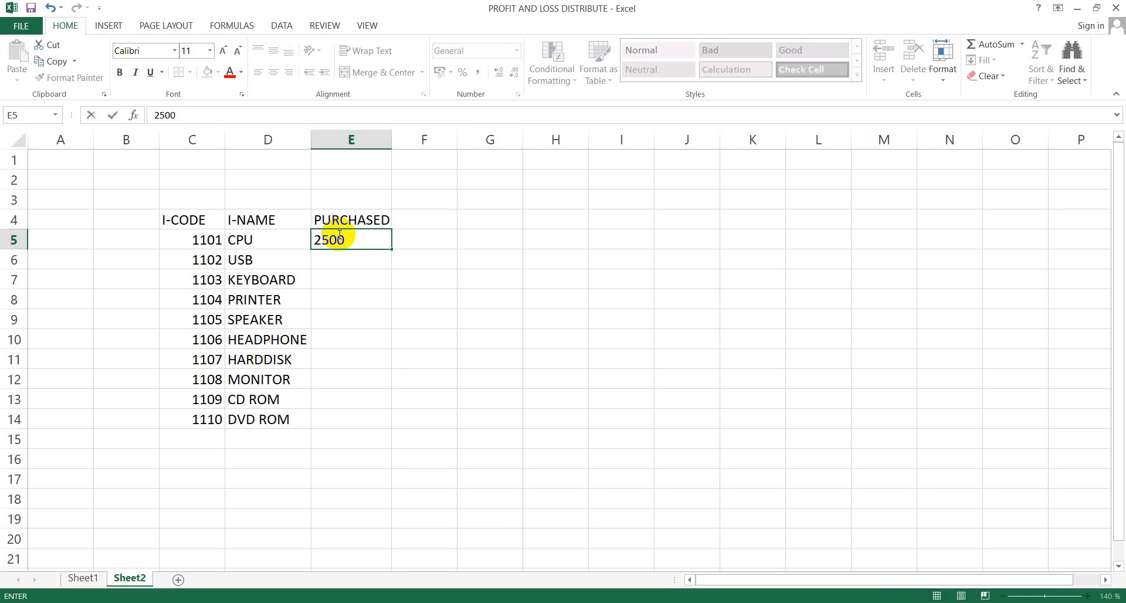
{"action": "key", "text": "Return"}
{"action": "type", "text": "1000"}
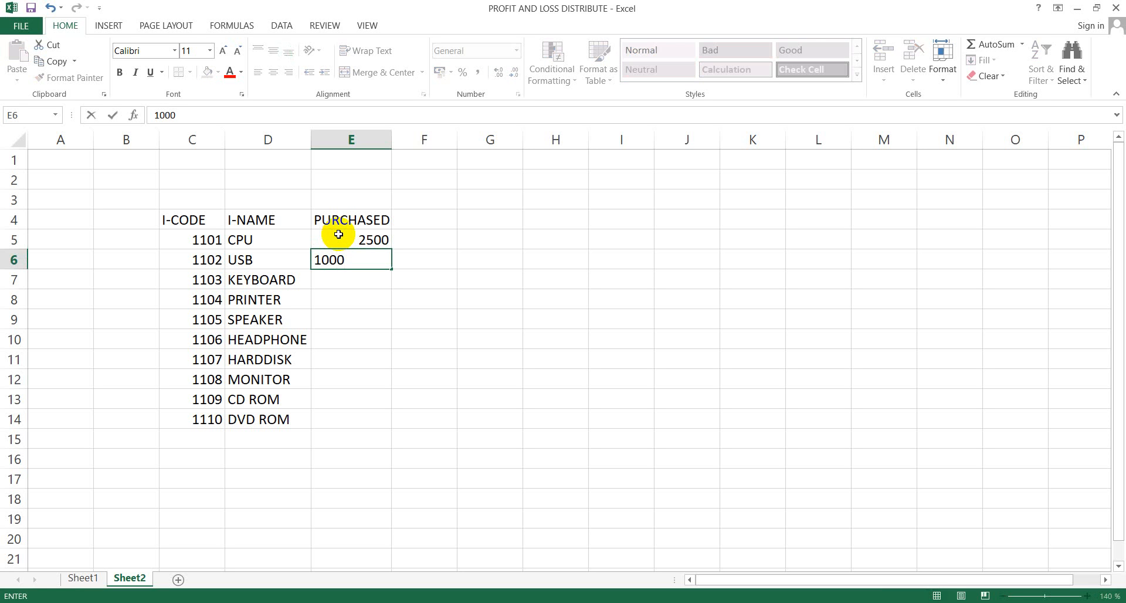
{"action": "key", "text": "Return"}
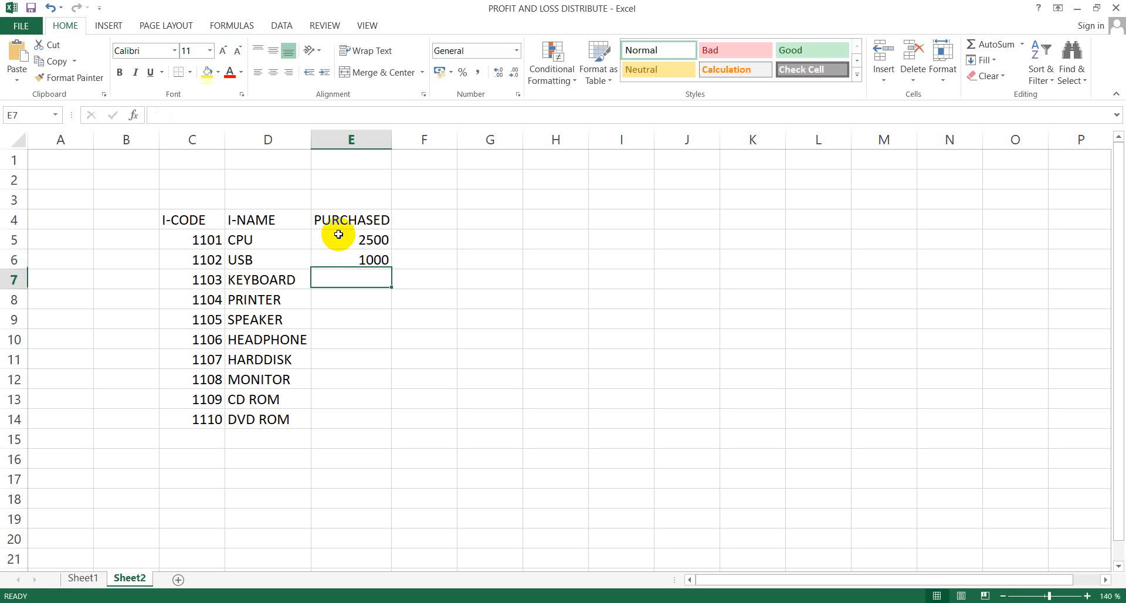
{"action": "type", "text": "100"}
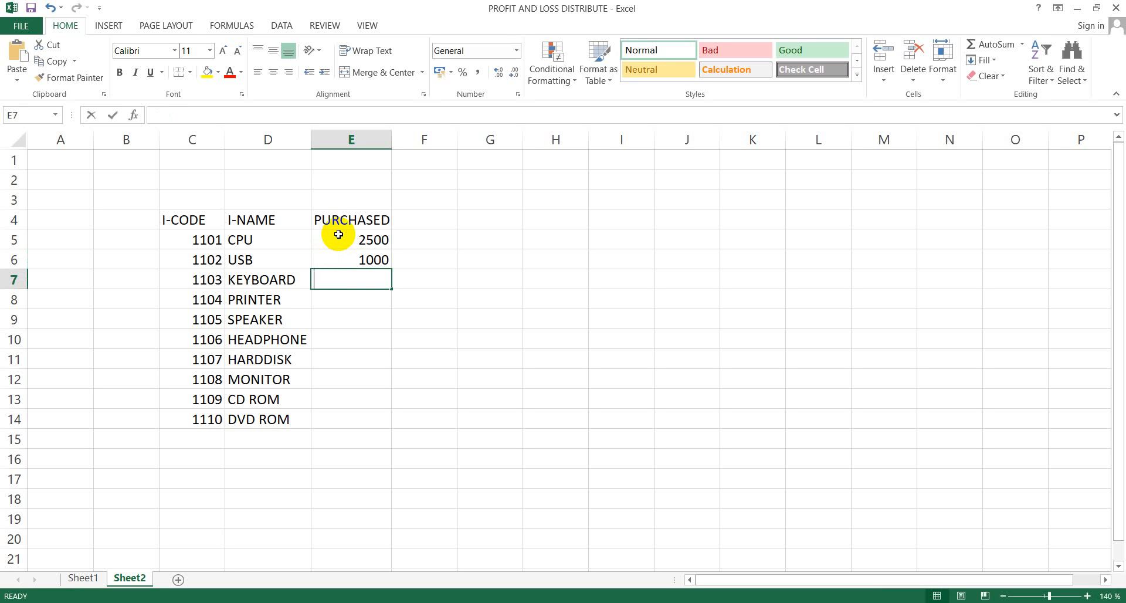
{"action": "type", "text": "0"}
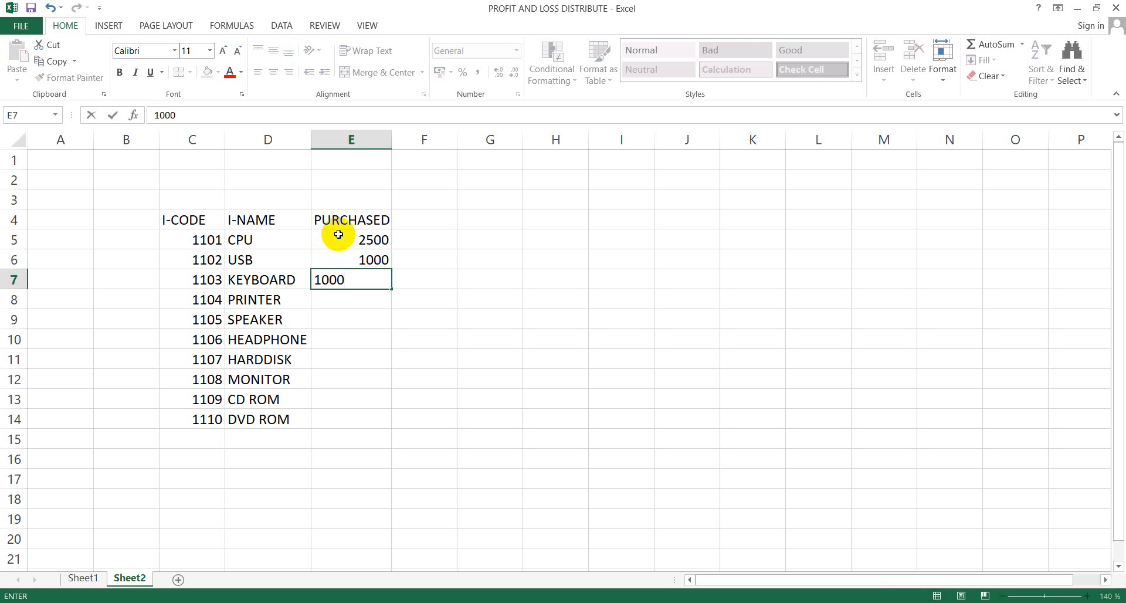
{"action": "key", "text": "Return"}
- Enter the purchase amounts 4000, 2400 and 1200 in E8:E10 for PRINTER, SPEAKER and HEADPHONE
{"action": "type", "text": "4000"}
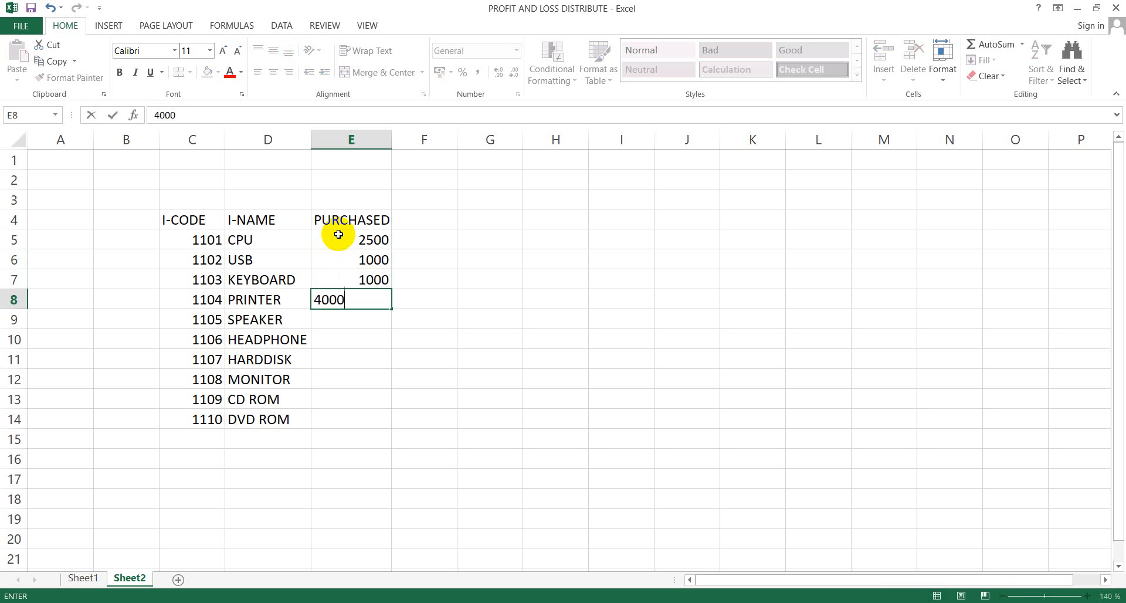
{"action": "key", "text": "Return"}
{"action": "type", "text": "2"}
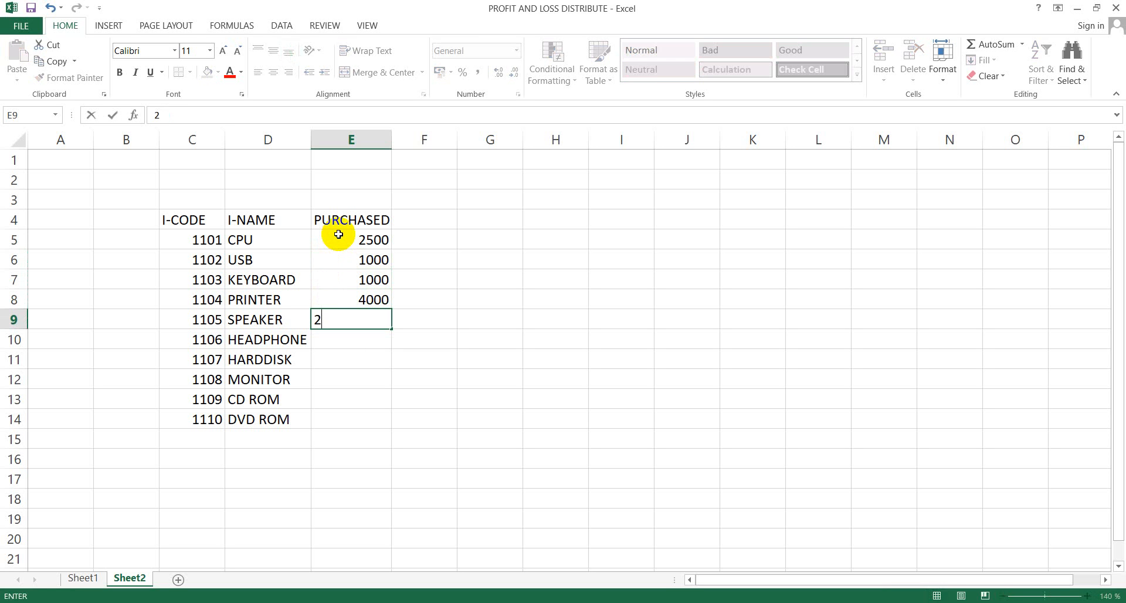
{"action": "type", "text": "400"}
{"action": "key", "text": "Return"}
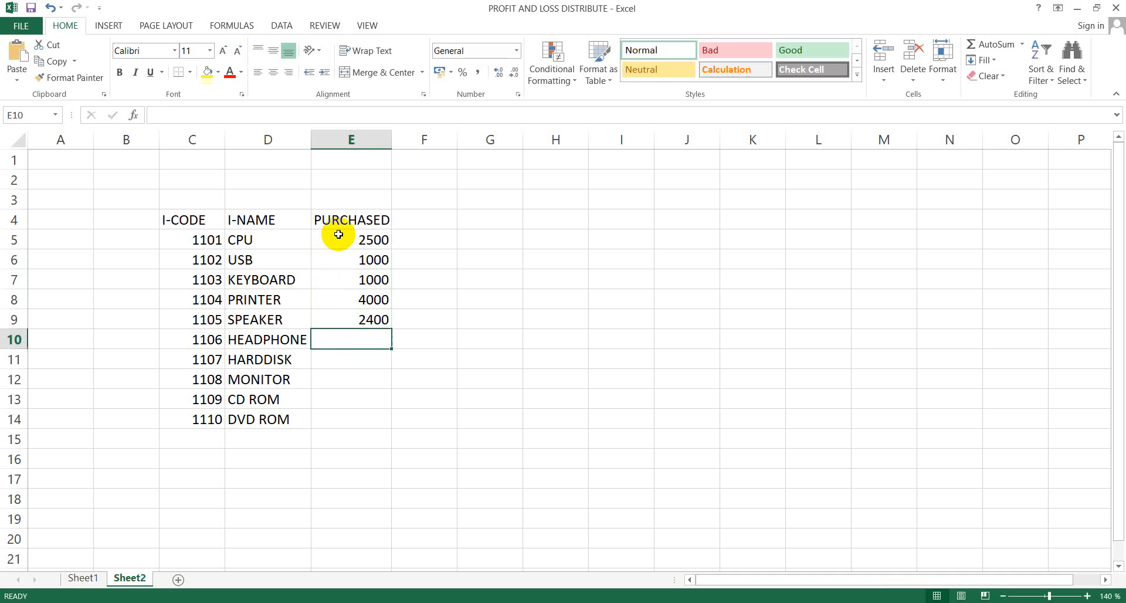
{"action": "type", "text": "1200"}
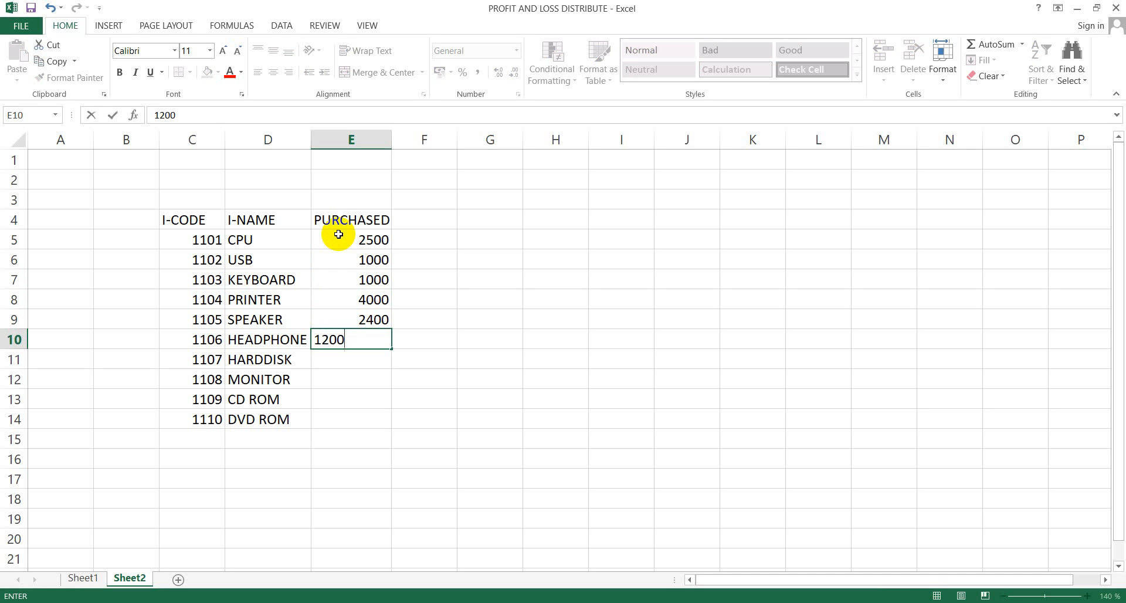
{"action": "key", "text": "Return"}
- Complete the PURCHASED column with 1500, 1000, 2000 and 2500 in E11:E14, from HARDDISK to DVD ROM
{"action": "type", "text": "1500"}
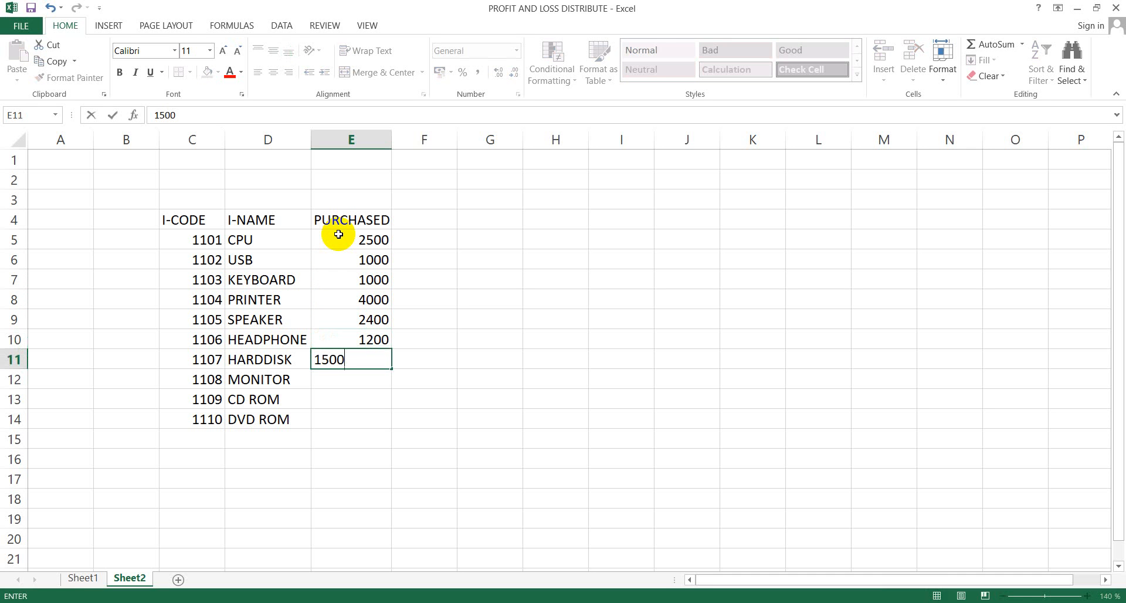
{"action": "key", "text": "Return"}
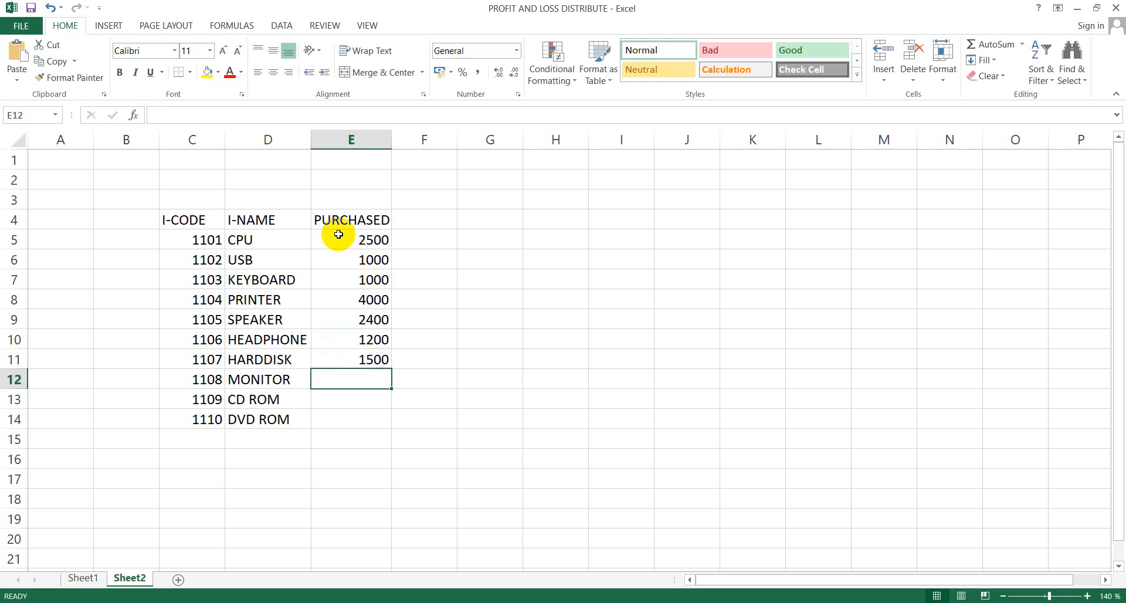
{"action": "type", "text": "1000"}
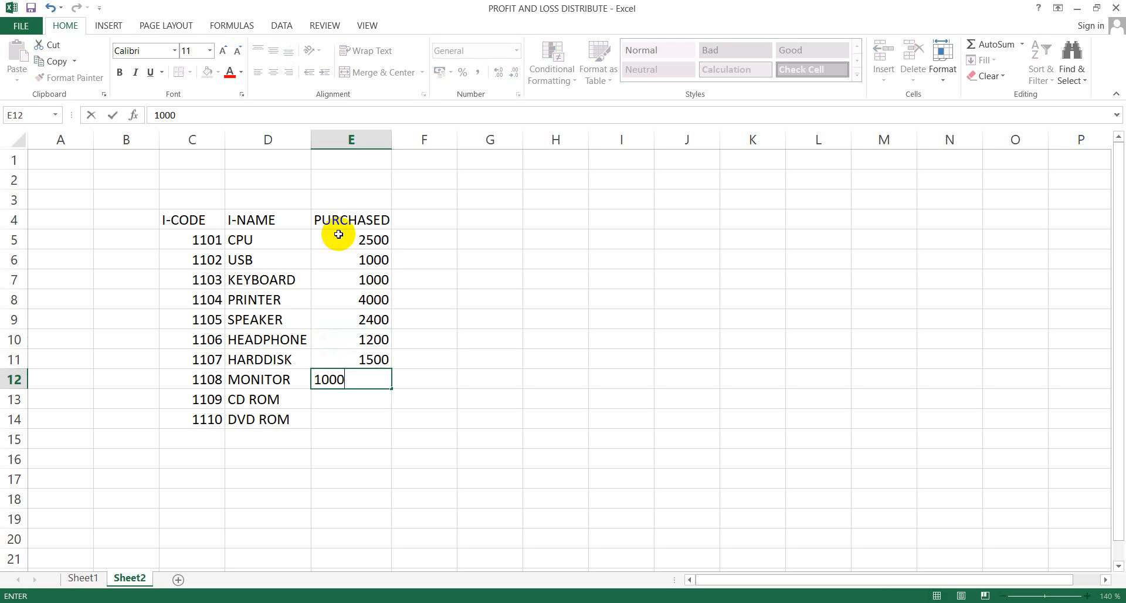
{"action": "key", "text": "Return"}
{"action": "type", "text": "2000"}
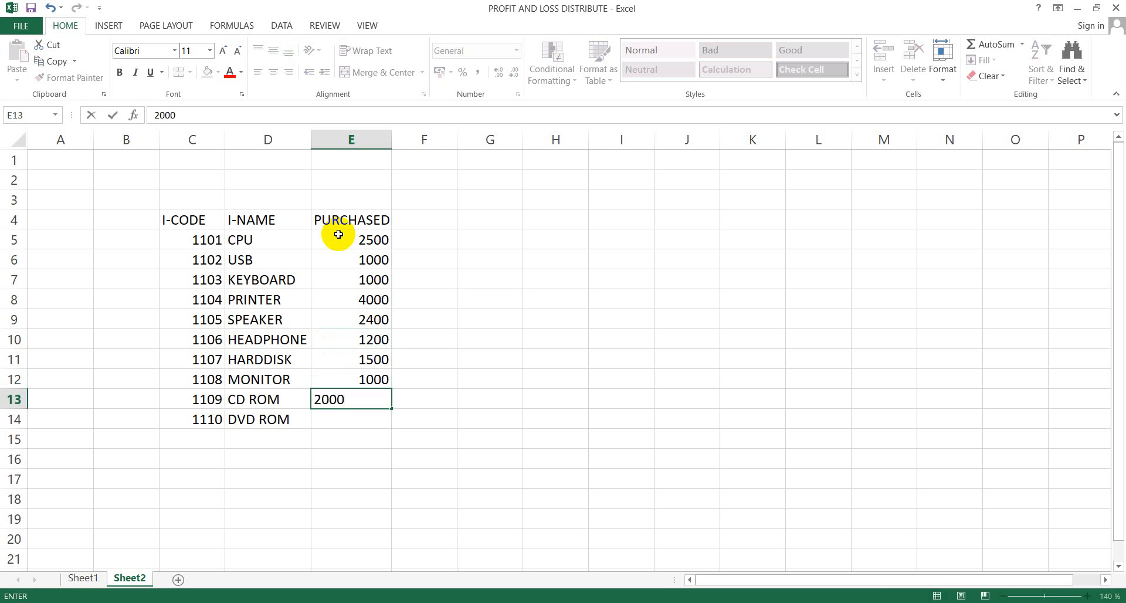
{"action": "key", "text": "Return"}
{"action": "type", "text": "250"}
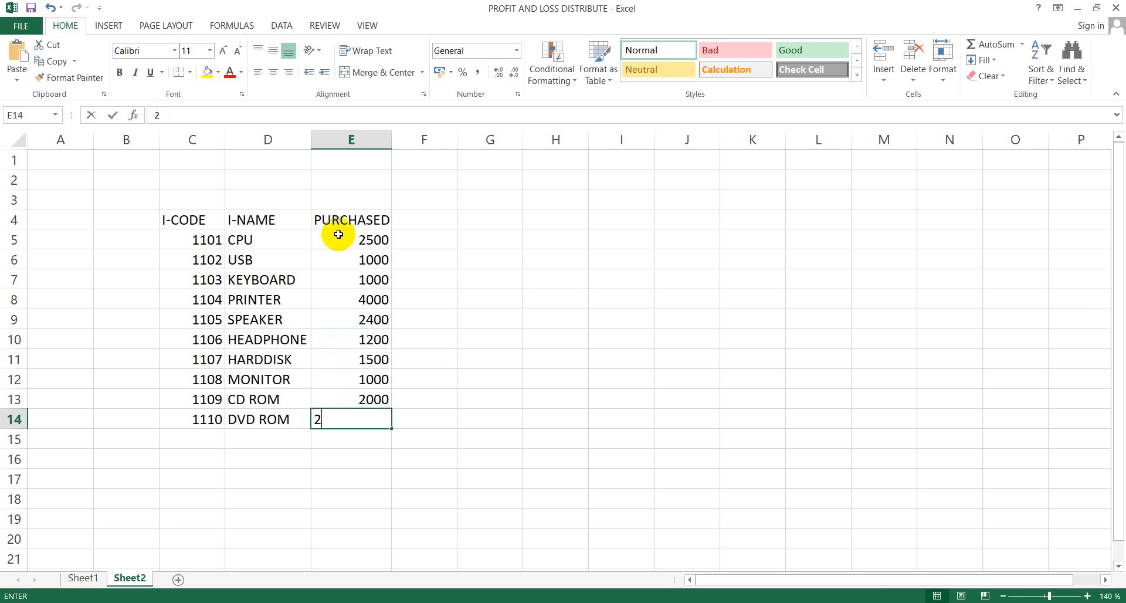
{"action": "type", "text": "0"}
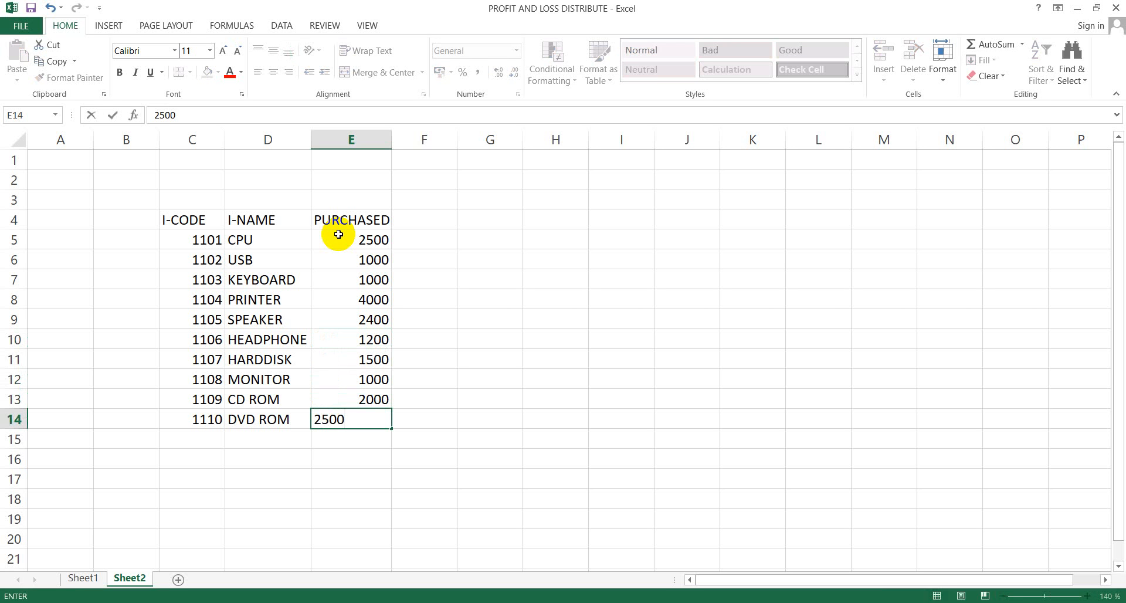
{"action": "key", "text": "Tab"}
- Add the column header SOLD in F4, next to the PURCHASED header
{"action": "key", "text": "Up"}
{"action": "key", "text": "Up"}
{"action": "key", "text": "Up"}
{"action": "key", "text": "Up"}
{"action": "key", "text": "Up"}
{"action": "key", "text": "Up"}
{"action": "key", "text": "Up"}
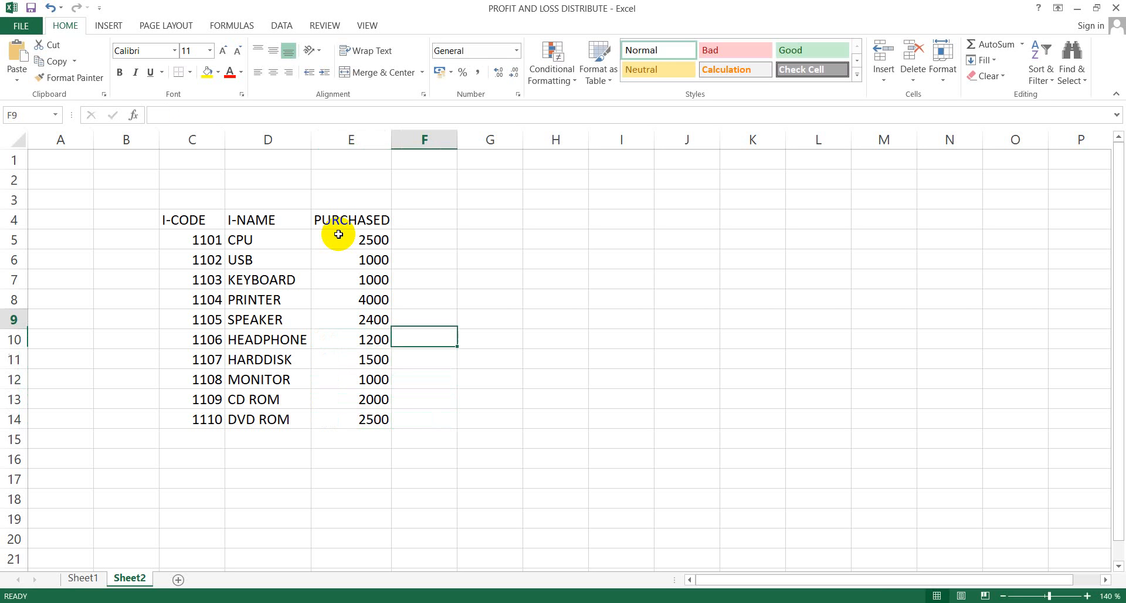
{"action": "key", "text": "Up"}
{"action": "key", "text": "Up"}
{"action": "key", "text": "Up"}
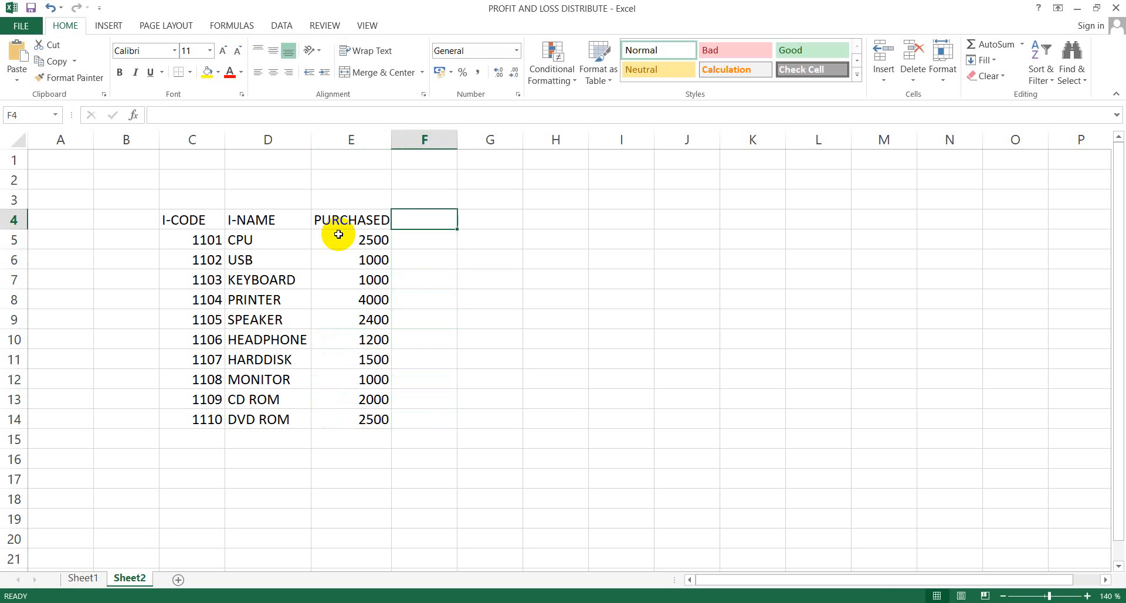
{"action": "type", "text": "SOLD"}
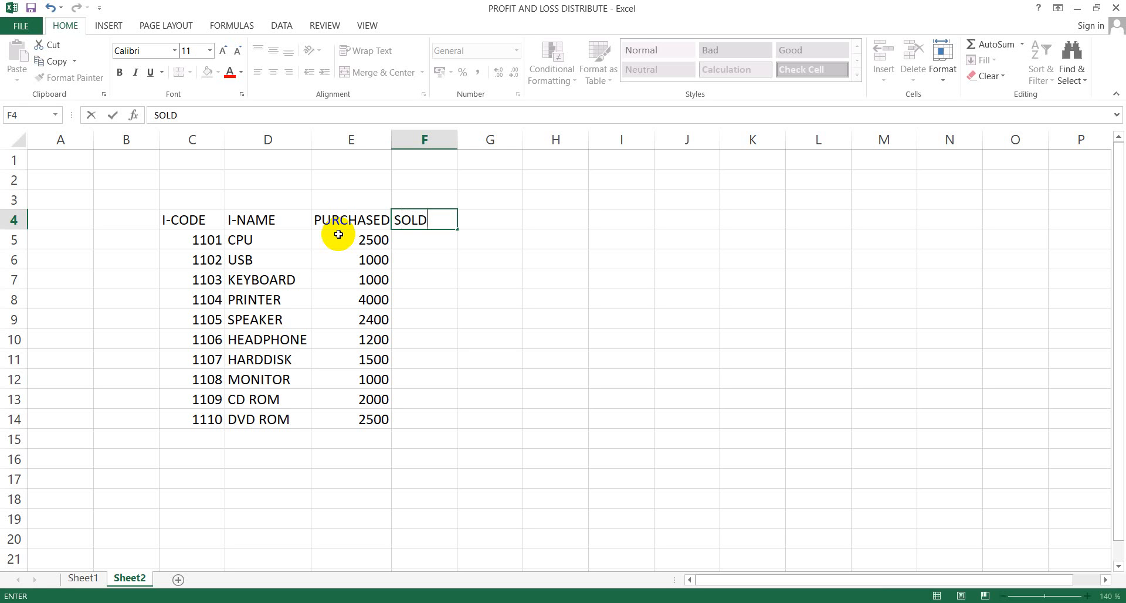
{"action": "key", "text": "Tab"}
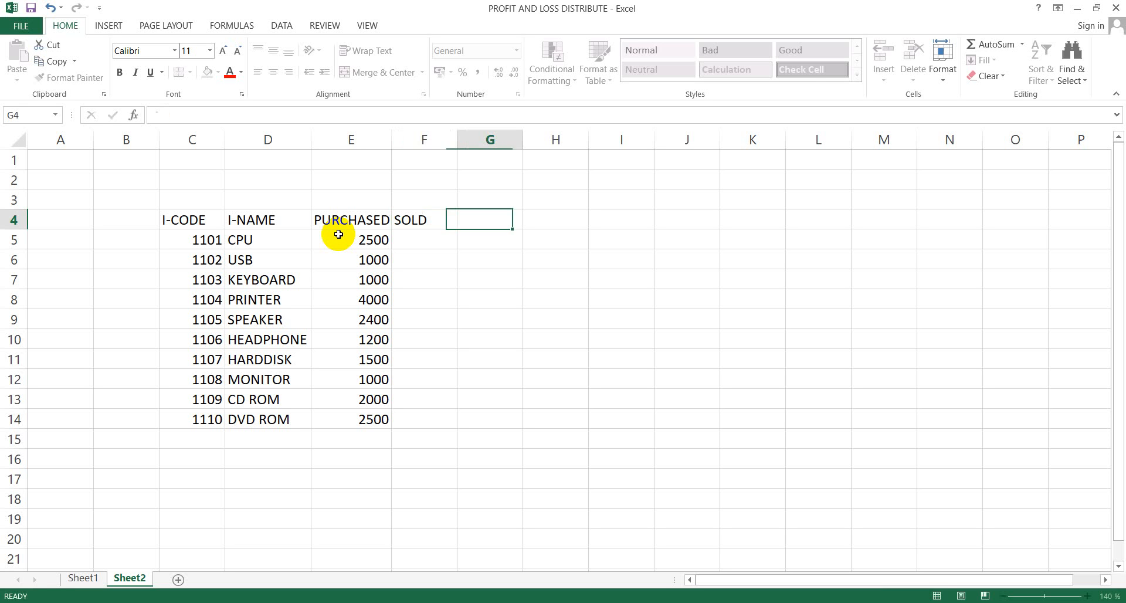
- Enter the sold amounts 3000, 800 and 1500 in F5:F7 for CPU, USB and KEYBOARD
{"action": "key", "text": "Down"}
{"action": "key", "text": "Left"}
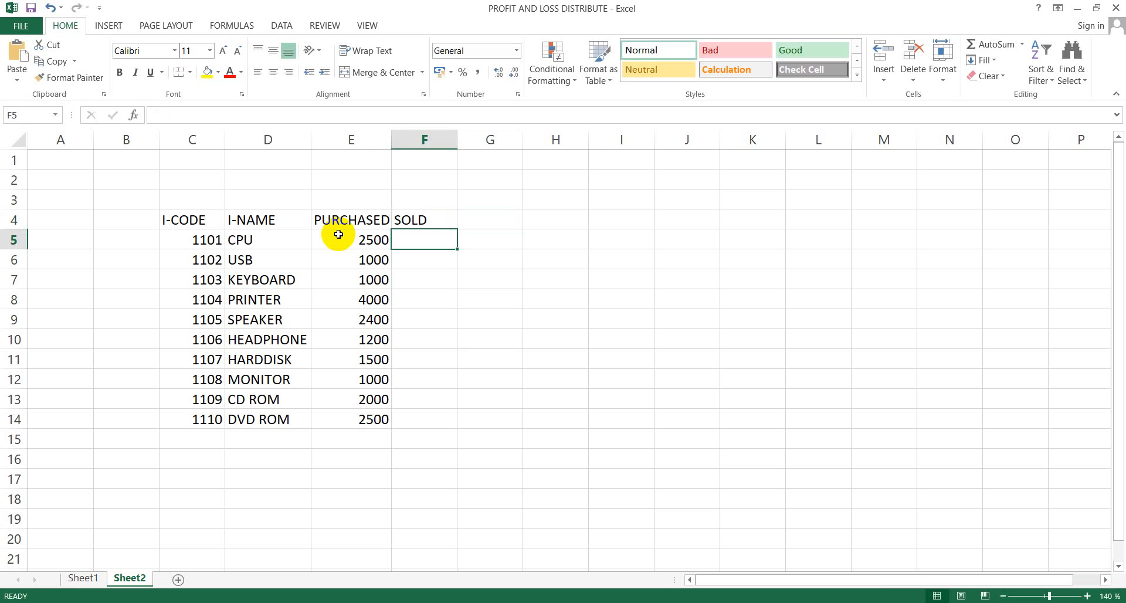
{"action": "type", "text": "3000"}
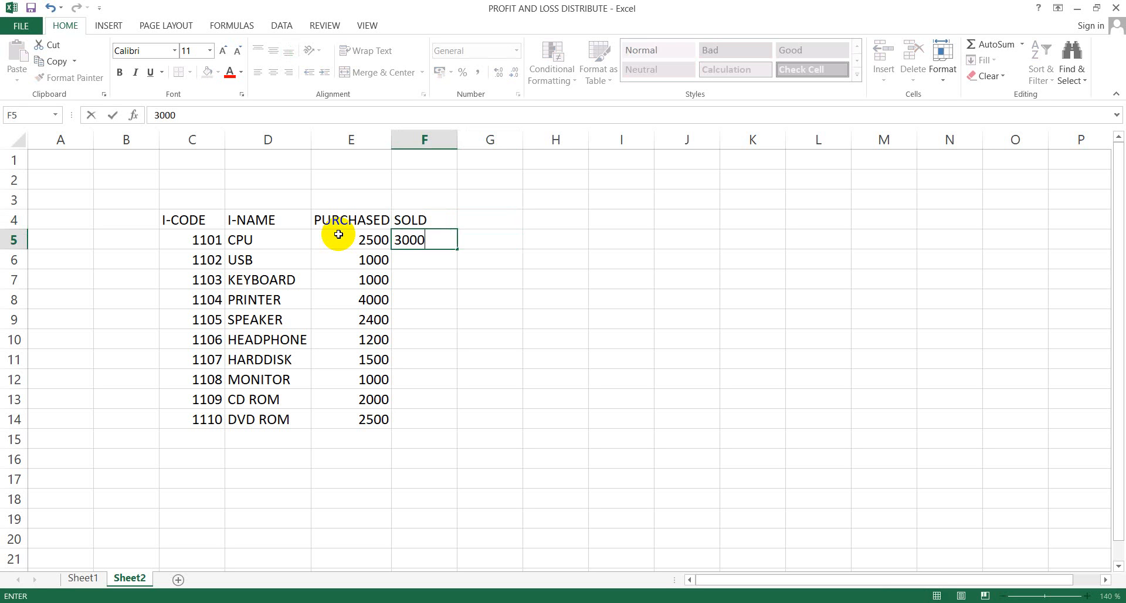
{"action": "key", "text": "Return"}
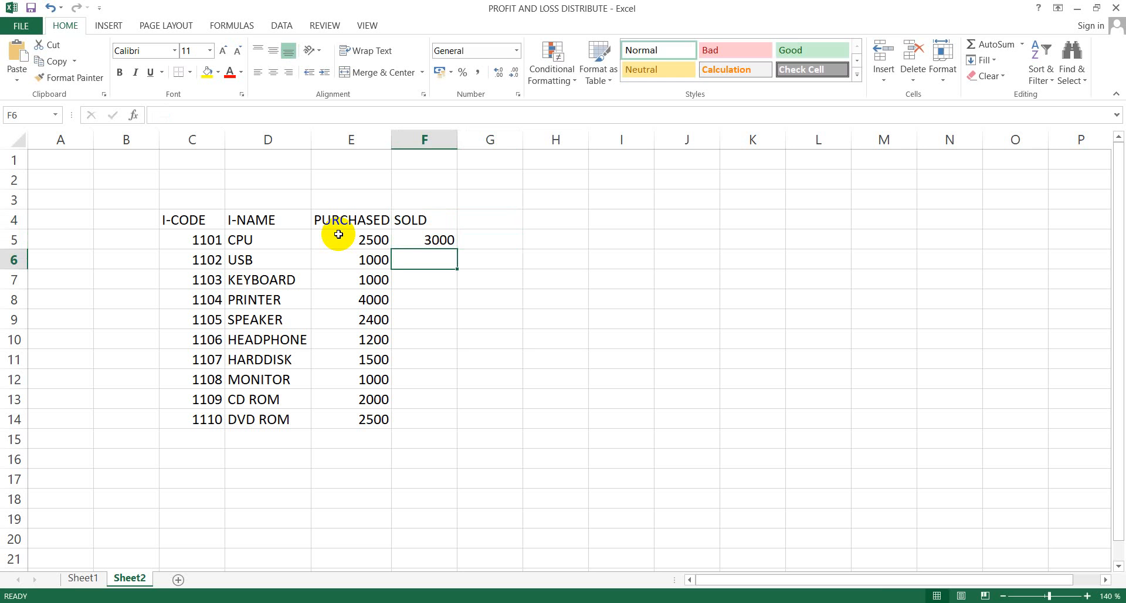
{"action": "type", "text": "800"}
{"action": "key", "text": "Return"}
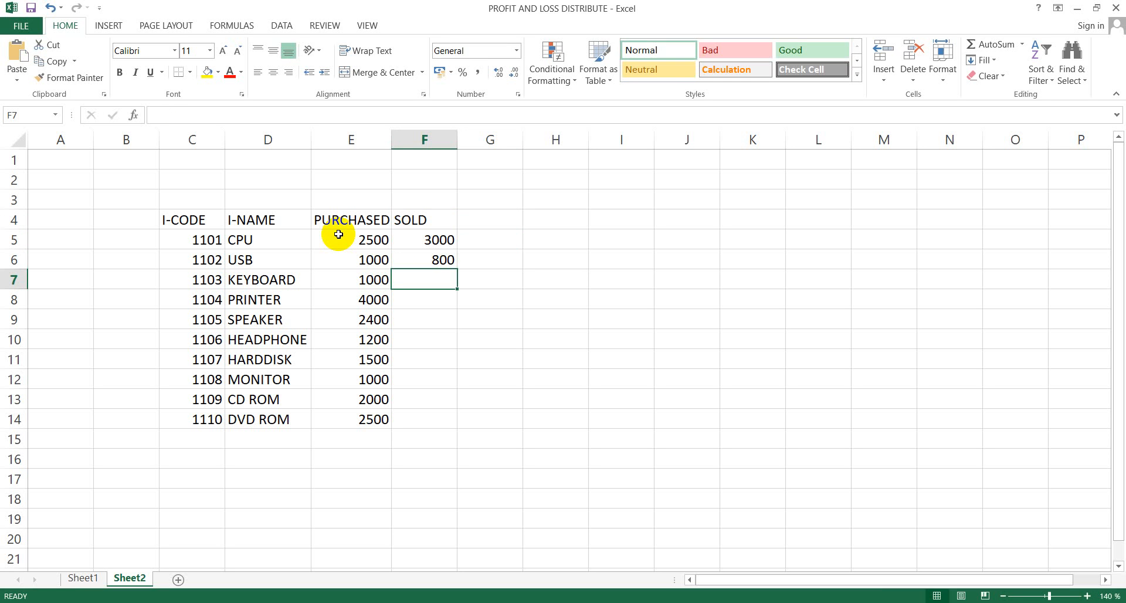
{"action": "type", "text": "1500"}
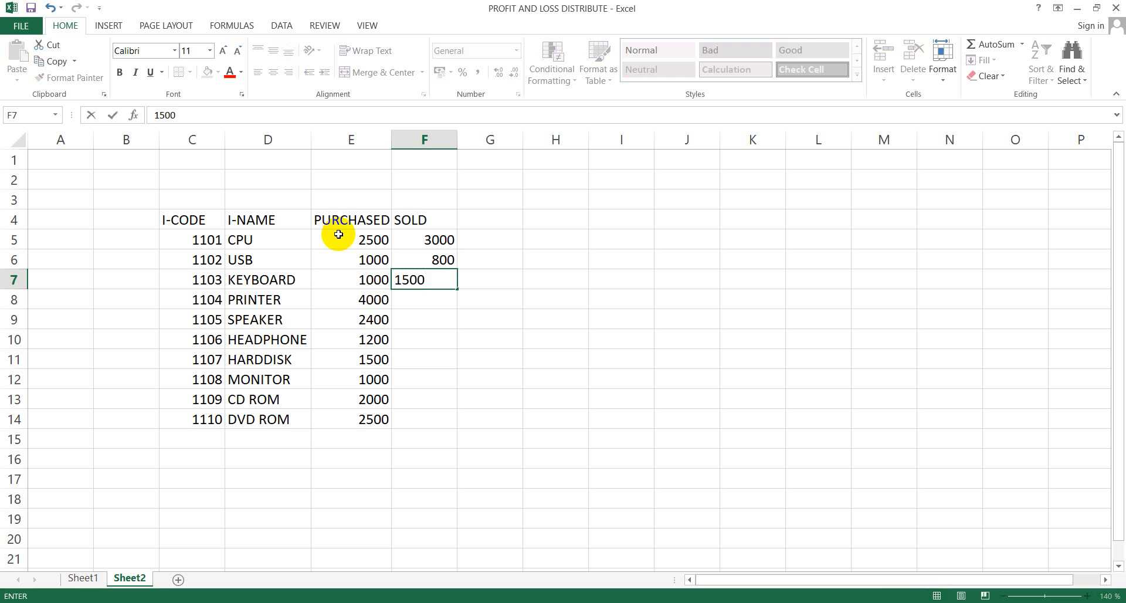
{"action": "key", "text": "Return"}
- Enter the sold amounts 4500, 2000 and 1400 in F8:F10 for PRINTER, SPEAKER and HEADPHONE
{"action": "type", "text": "00"}
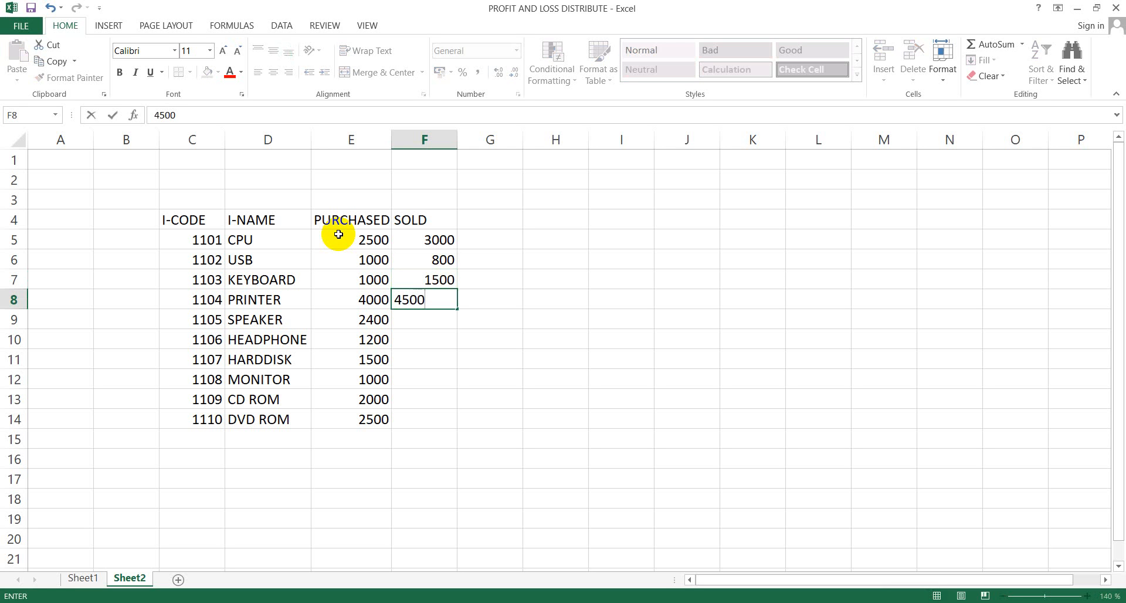
{"action": "key", "text": "Return"}
{"action": "type", "text": "200"}
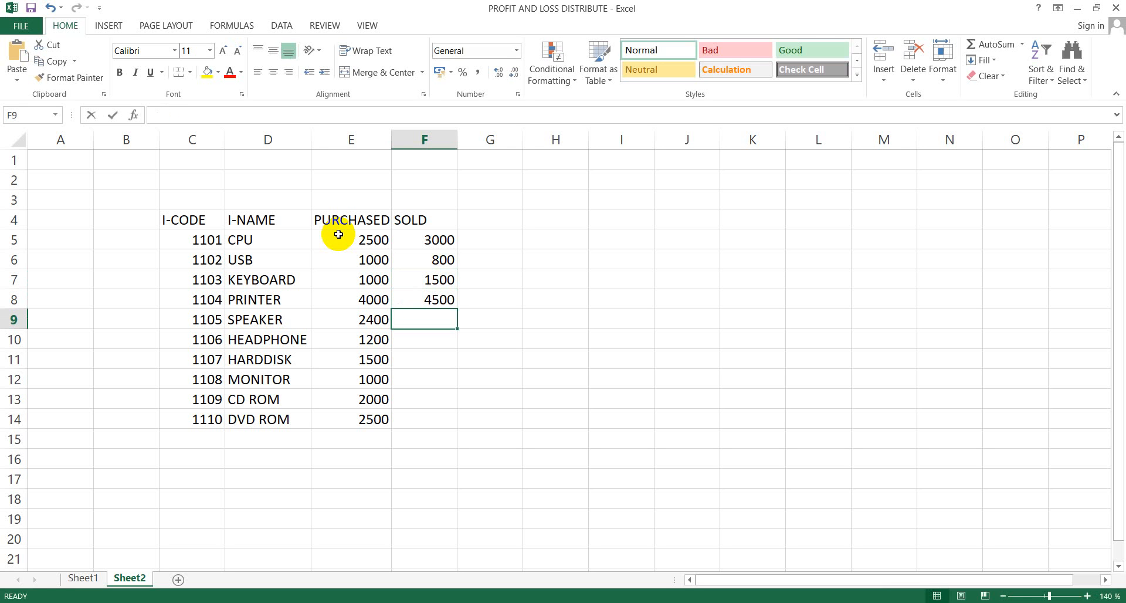
{"action": "type", "text": "0"}
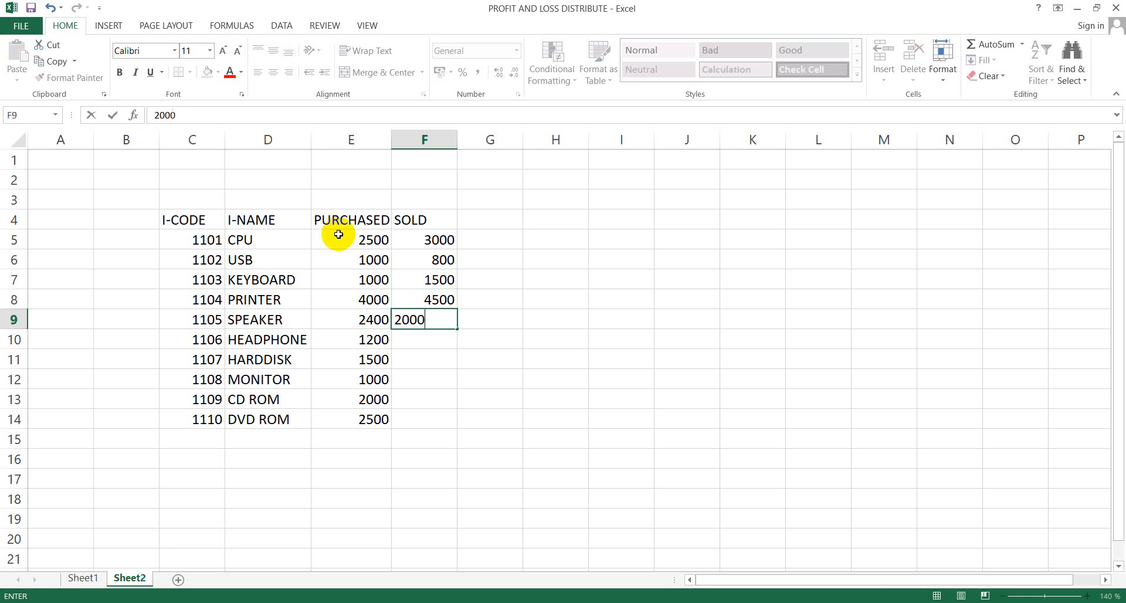
{"action": "key", "text": "Return"}
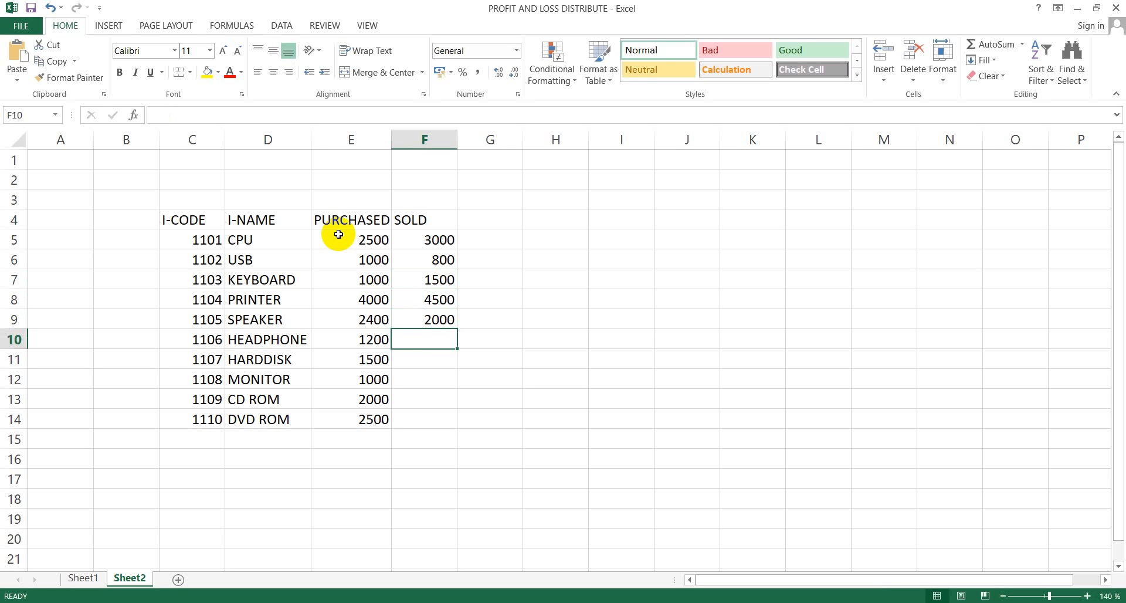
{"action": "type", "text": "1400"}
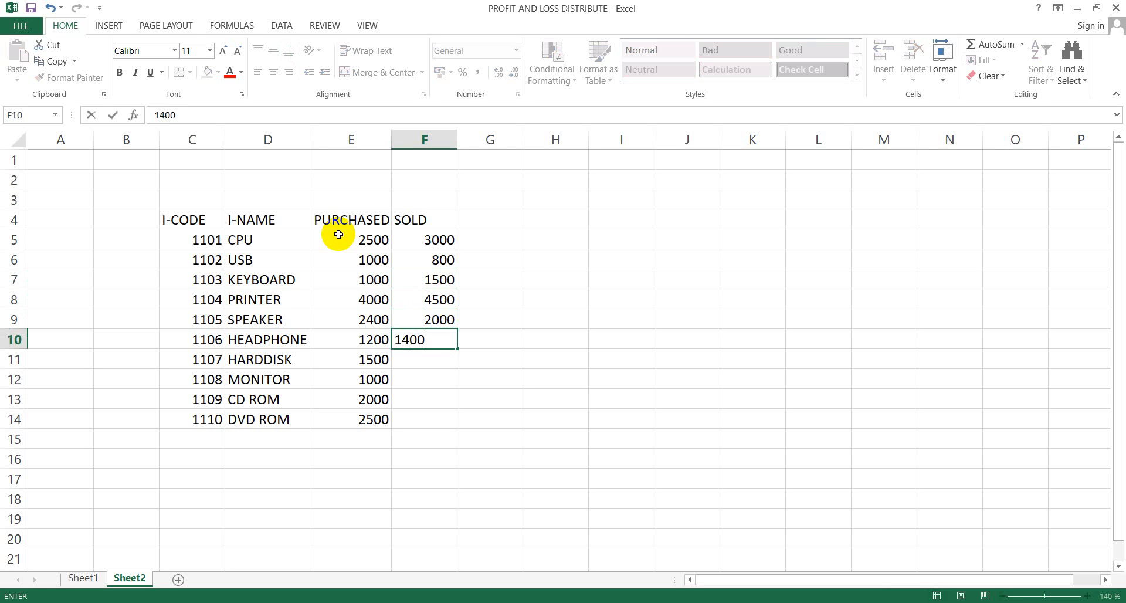
{"action": "key", "text": "Return"}
- Enter the sold amounts 2000 and 1450 in F11:F12 for HARDDISK and MONITOR
{"action": "type", "text": "2"}
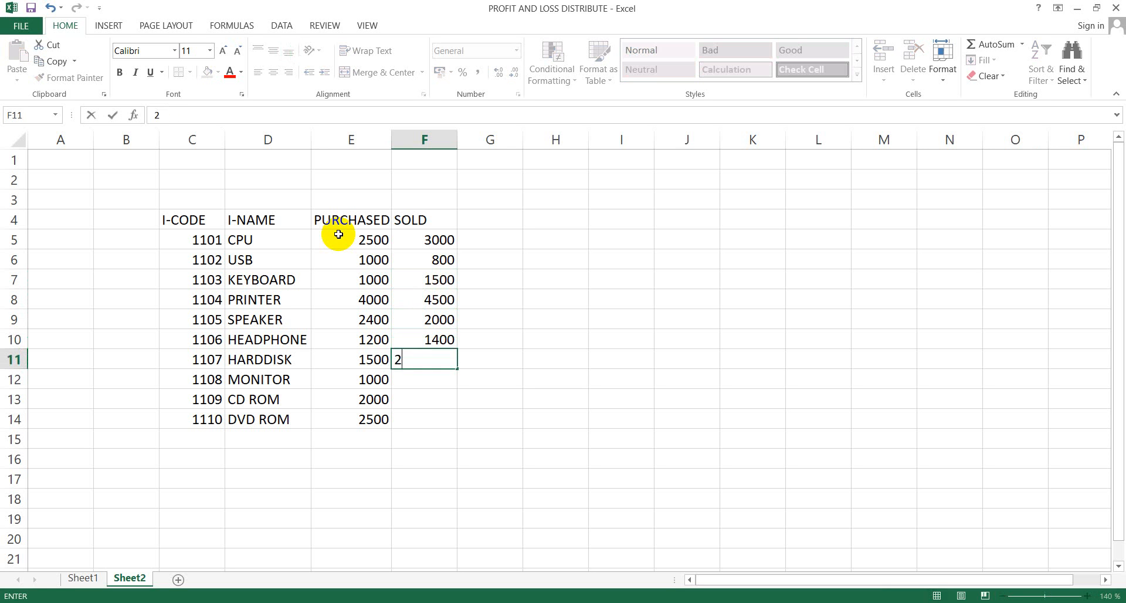
{"action": "type", "text": "000"}
{"action": "key", "text": "Return"}
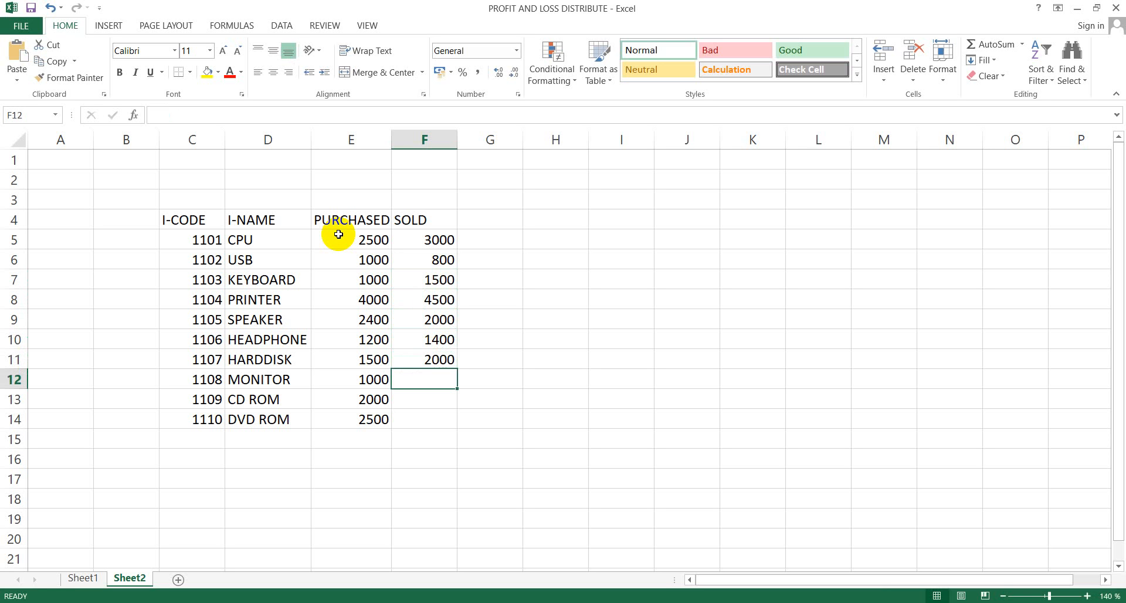
{"action": "type", "text": "1"}
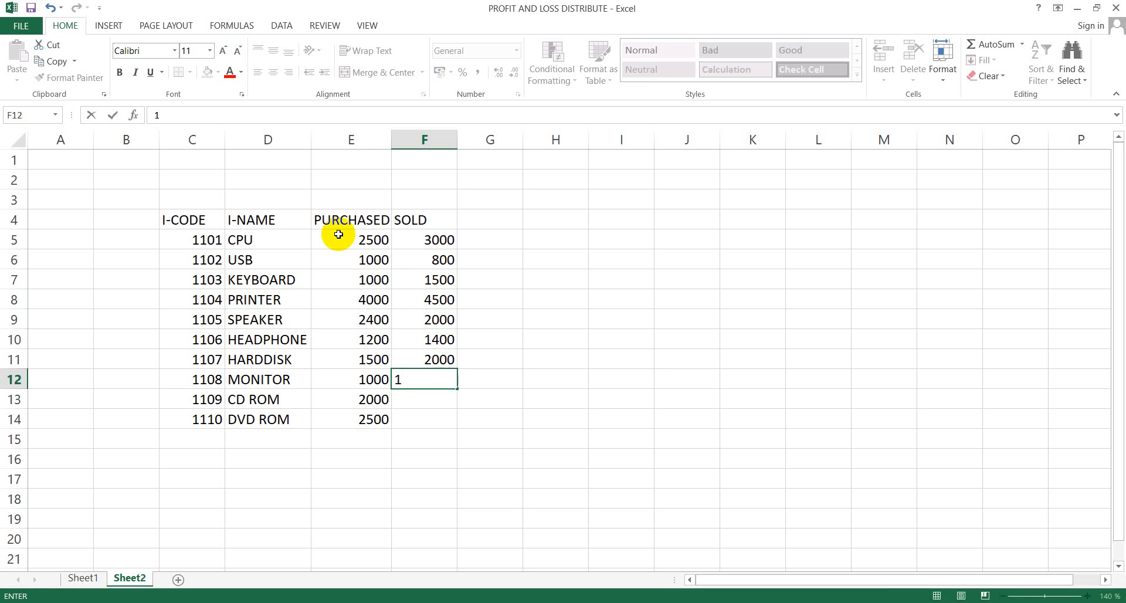
{"action": "type", "text": "450"}
{"action": "key", "text": "Return"}
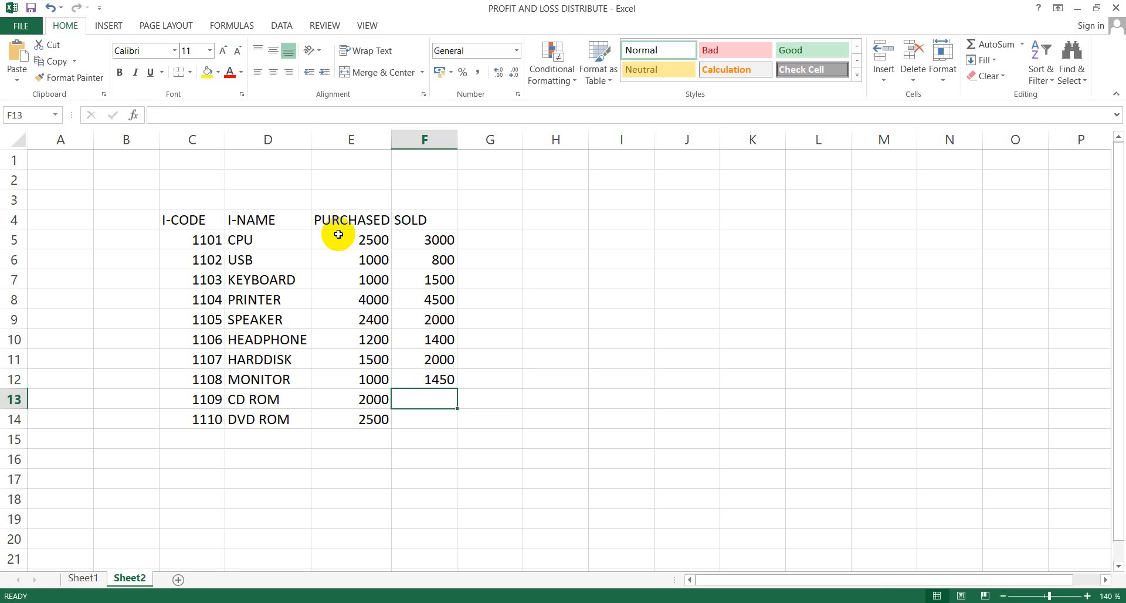
- Enter the sold amounts 2500 and 3000 in F13:F14 for CD ROM and DVD ROM
{"action": "type", "text": "2500"}
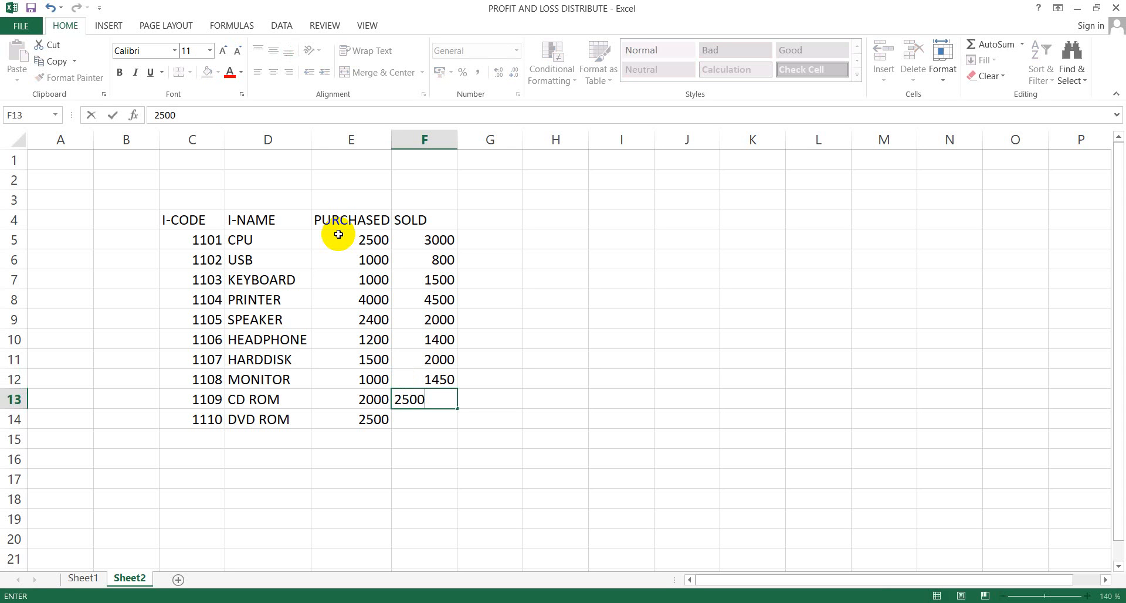
{"action": "key", "text": "Return"}
{"action": "type", "text": "300"}
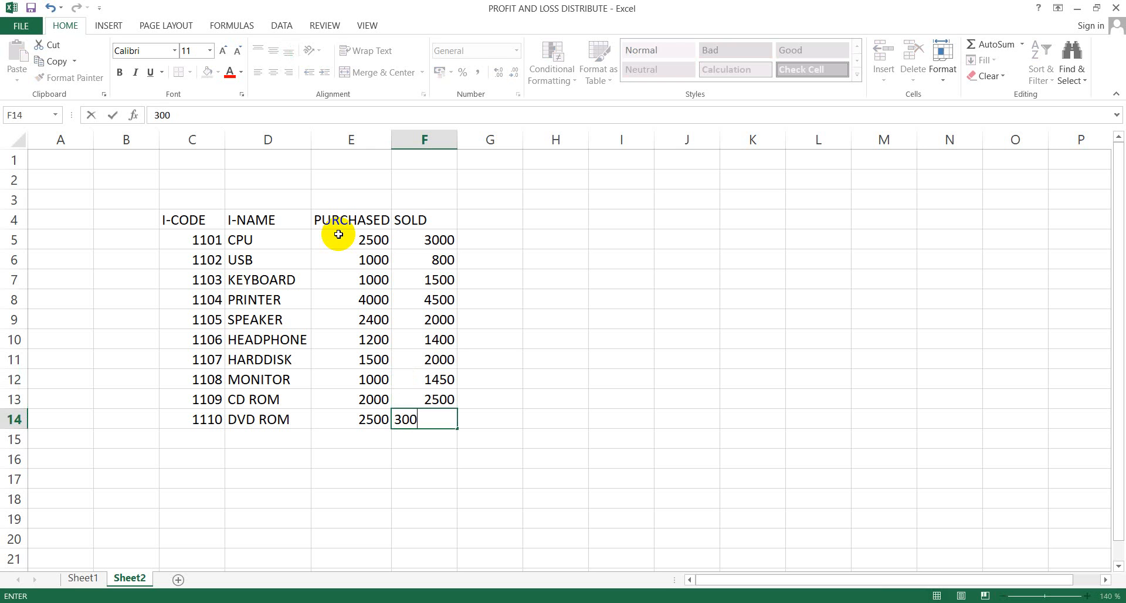
{"action": "type", "text": "0"}
{"action": "key", "text": "Up"}
- Add the column header PROFIT in G4, next to the SOLD header
{"action": "key", "text": "Up"}
{"action": "key", "text": "Up"}
{"action": "key", "text": "Up"}
{"action": "key", "text": "Up"}
{"action": "key", "text": "Up"}
{"action": "key", "text": "Up"}
{"action": "key", "text": "Up"}
{"action": "key", "text": "Up"}
{"action": "key", "text": "Up"}
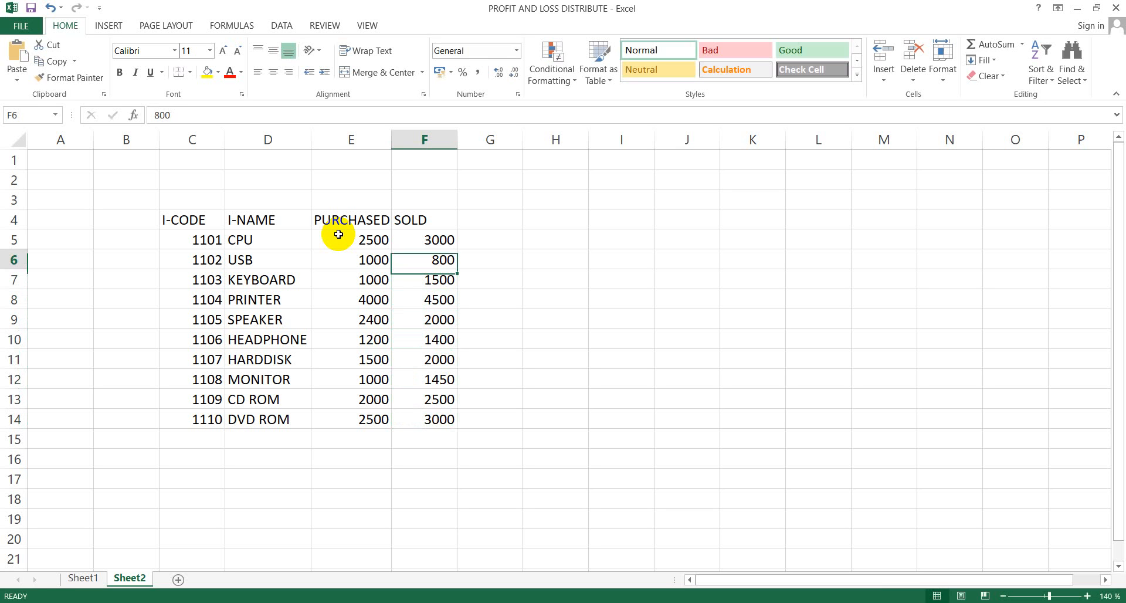
{"action": "key", "text": "Right"}
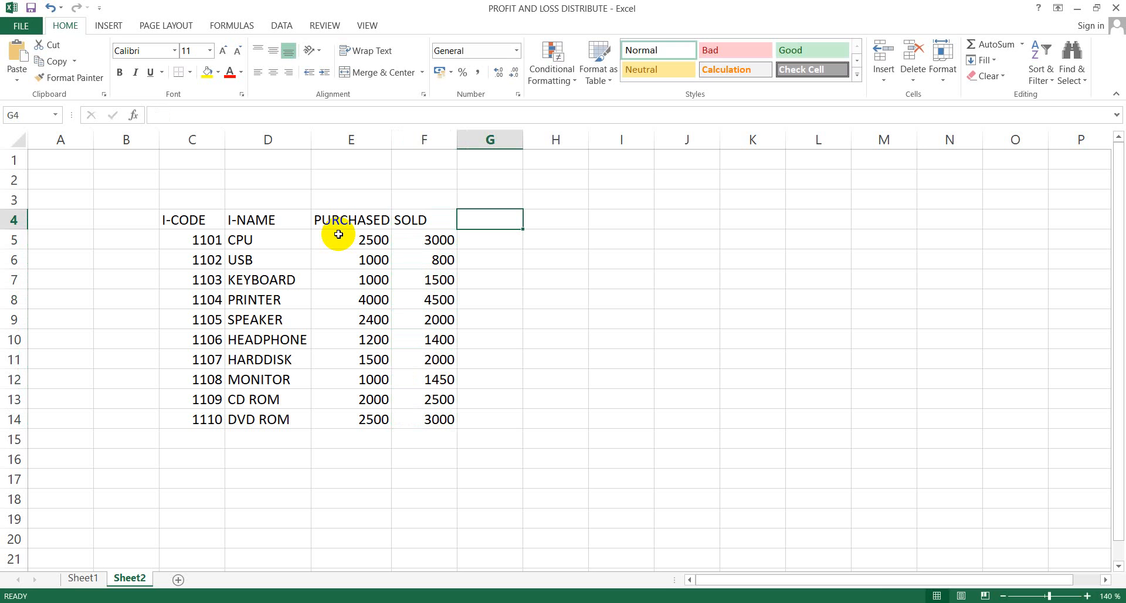
{"action": "type", "text": "P"}
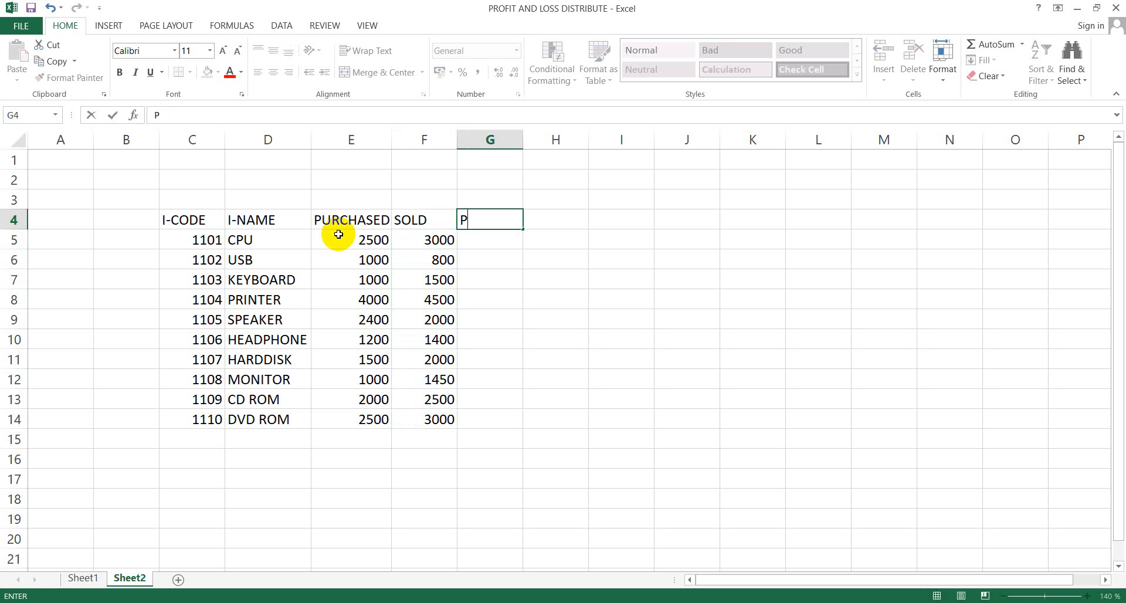
{"action": "type", "text": "ROFIT"}
{"action": "key", "text": "Return"}
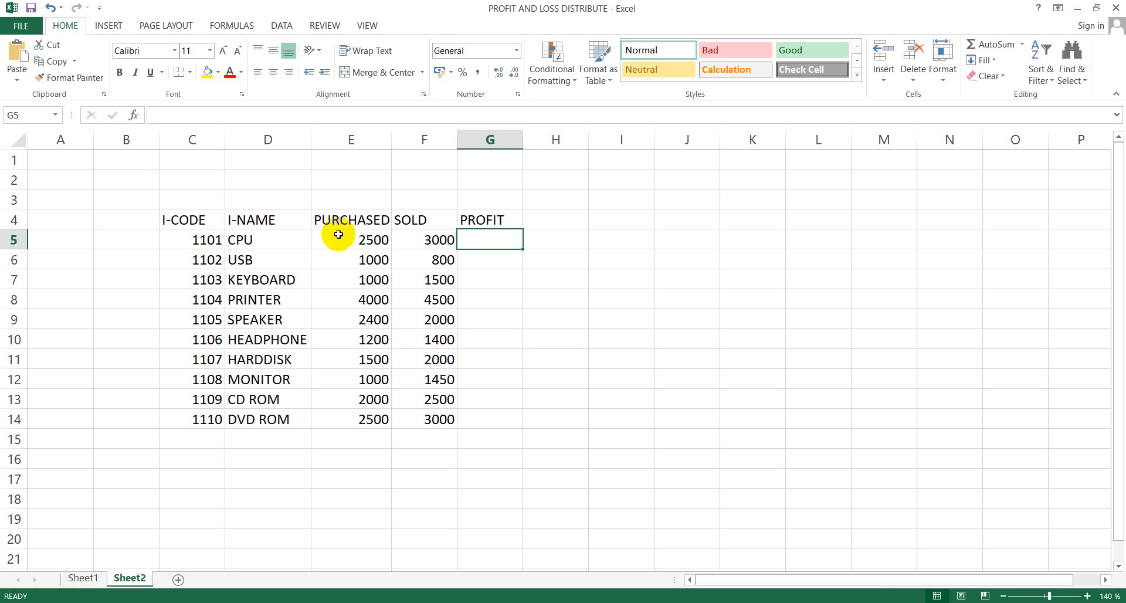
- Calculate the CPU profit in G5 with =F5-E5 and fill the formula down through G14
{"action": "type", "text": "="}
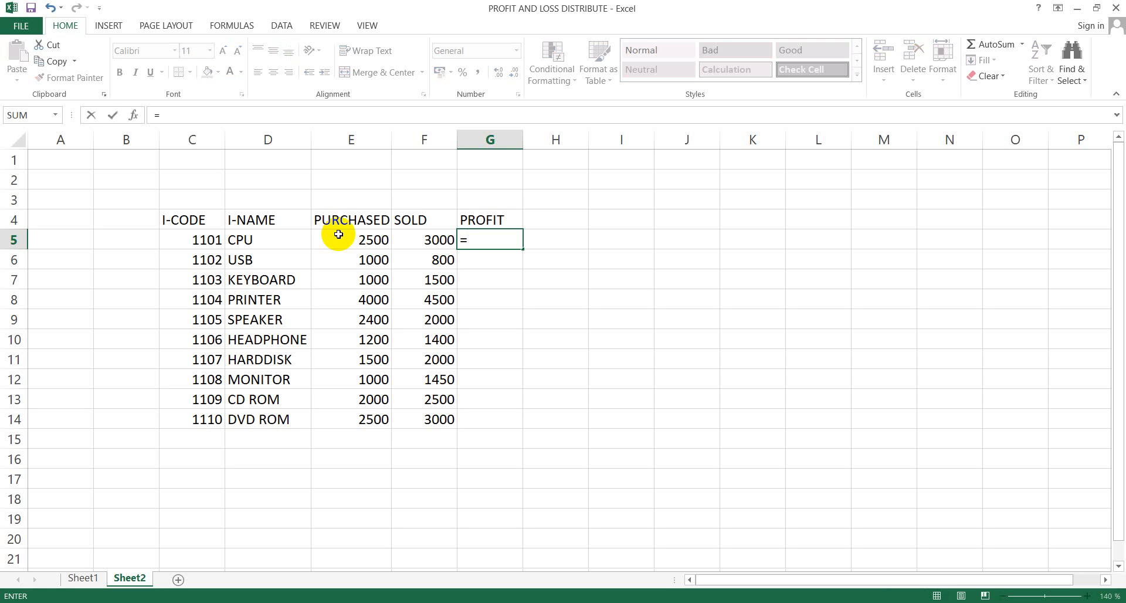
{"action": "left_click", "coordinate": [403, 238]}
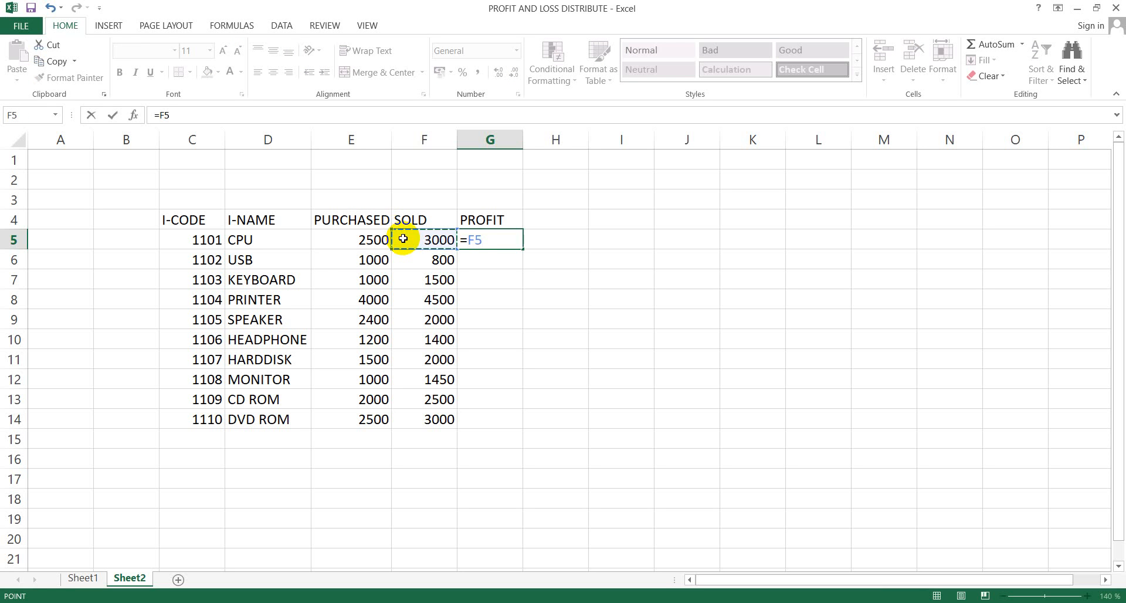
{"action": "type", "text": "-"}
{"action": "left_click", "coordinate": [354, 241]}
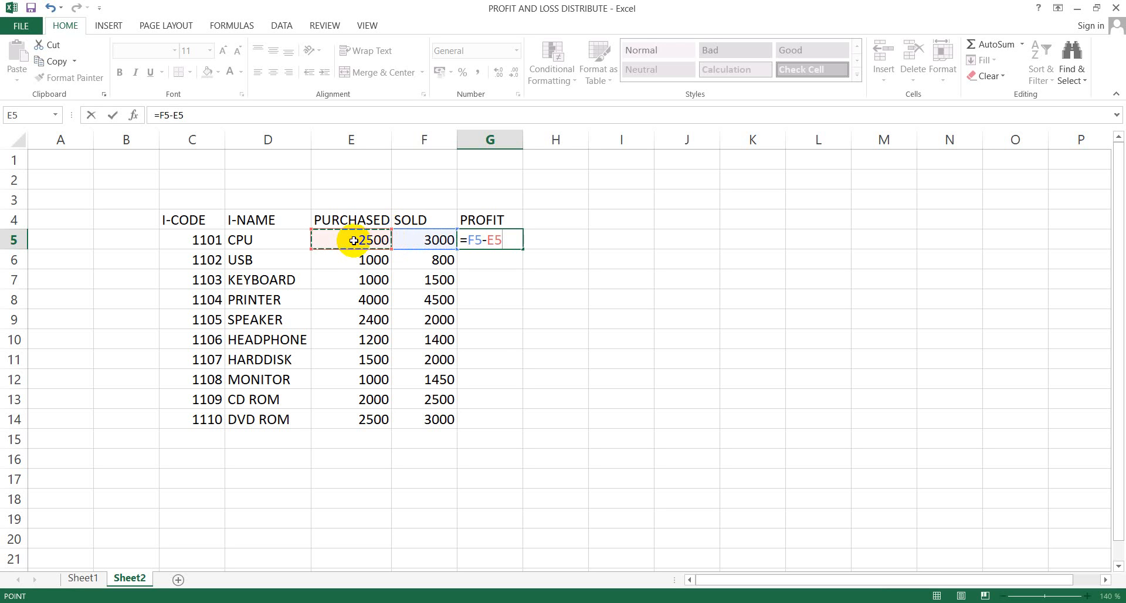
{"action": "key", "text": "Return"}
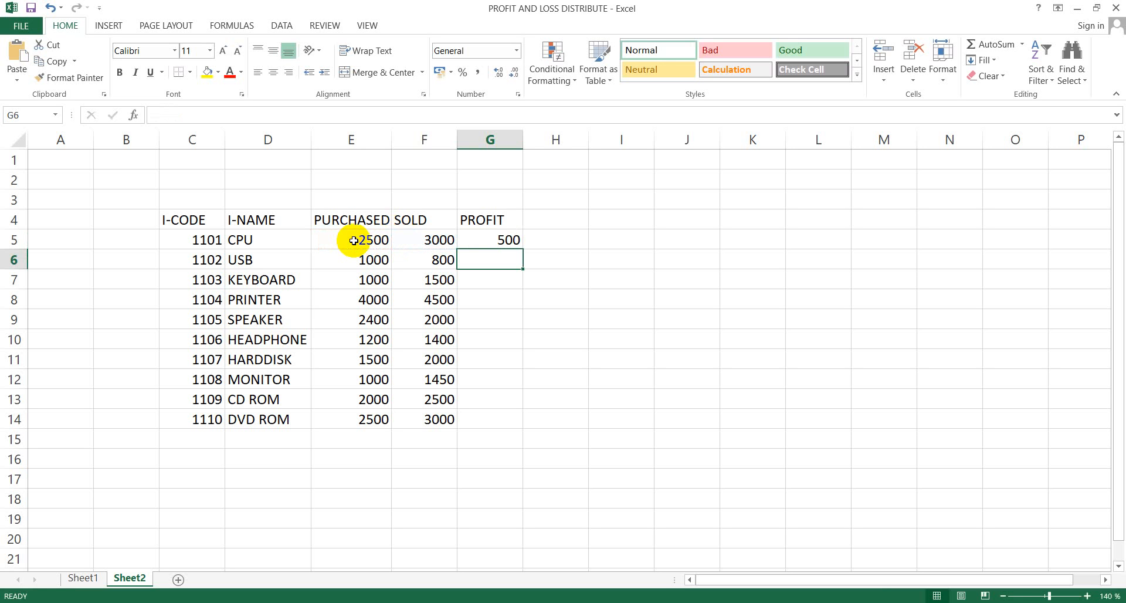
{"action": "left_click", "coordinate": [466, 235]}
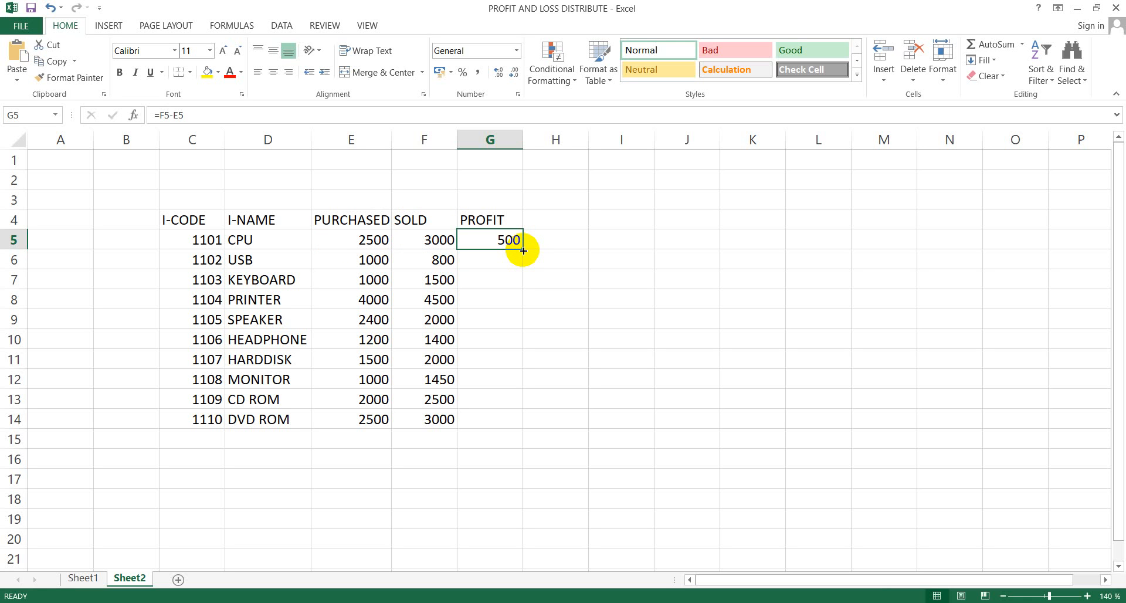
{"action": "left_click_drag", "start_coordinate": [524, 250], "coordinate": [524, 433]}
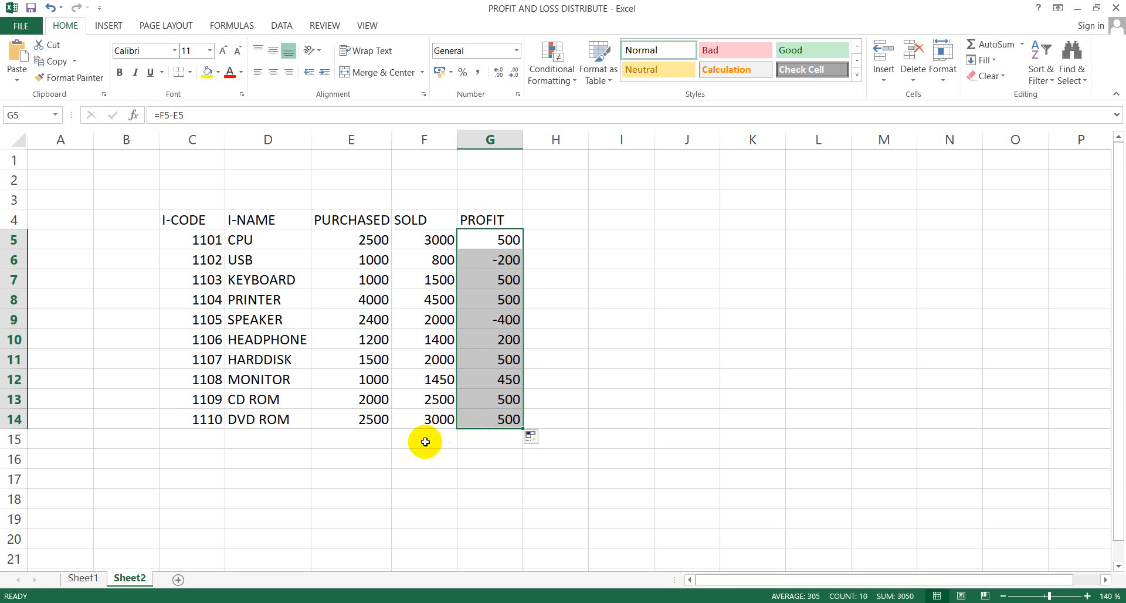
- Enter the label TOTAL PTOFIT in E15 and autofit column E to its contents
{"action": "left_click", "coordinate": [385, 440]}
{"action": "type", "text": "TO"}
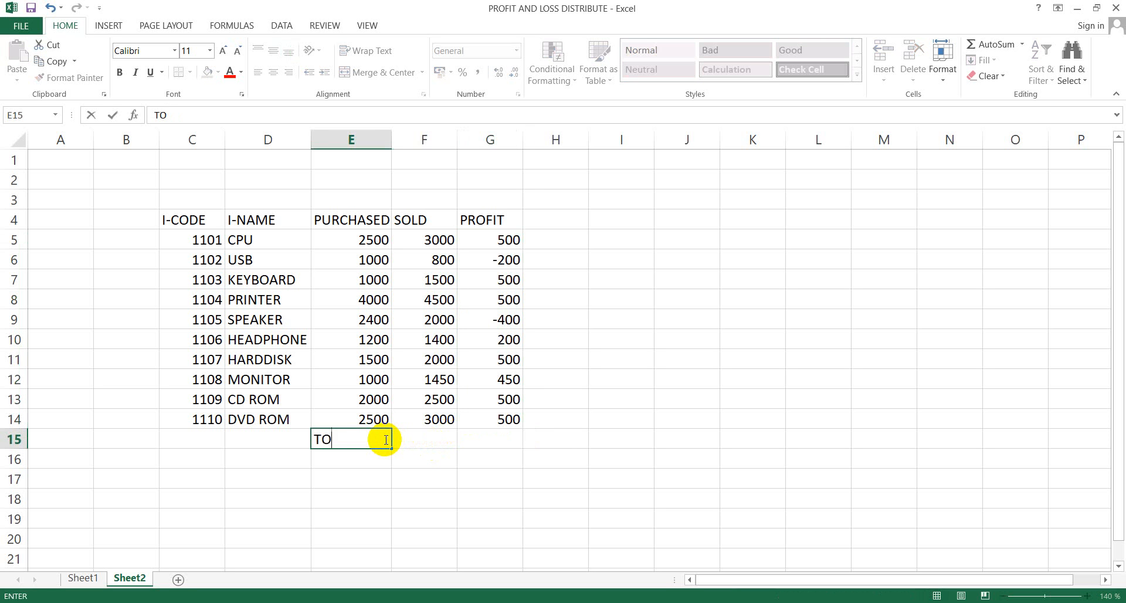
{"action": "type", "text": "TAL PTOFIT"}
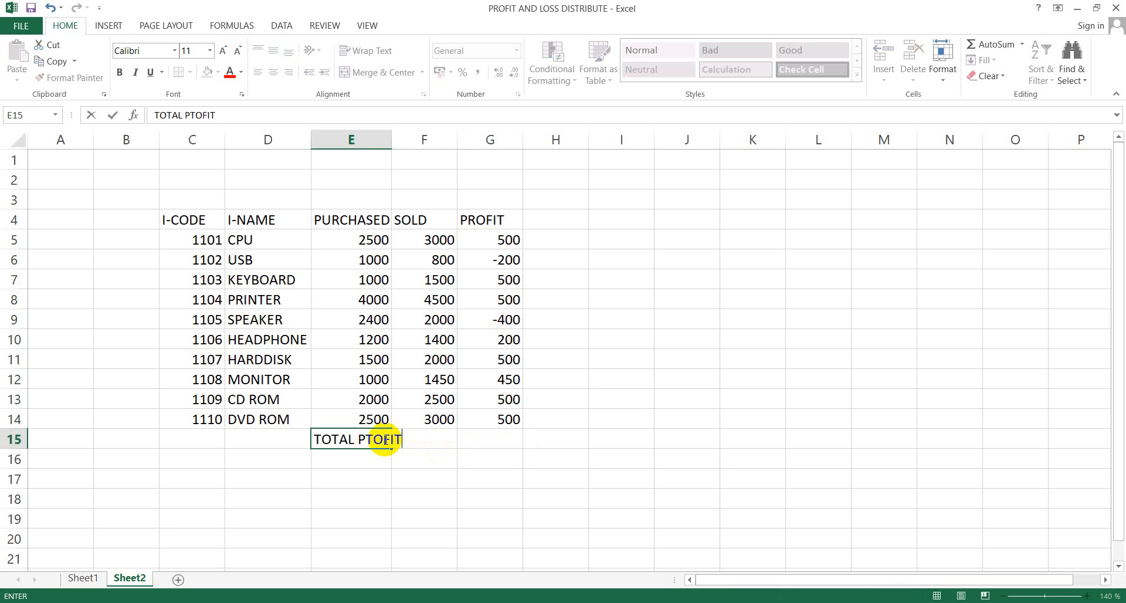
{"action": "left_click", "coordinate": [393, 137]}
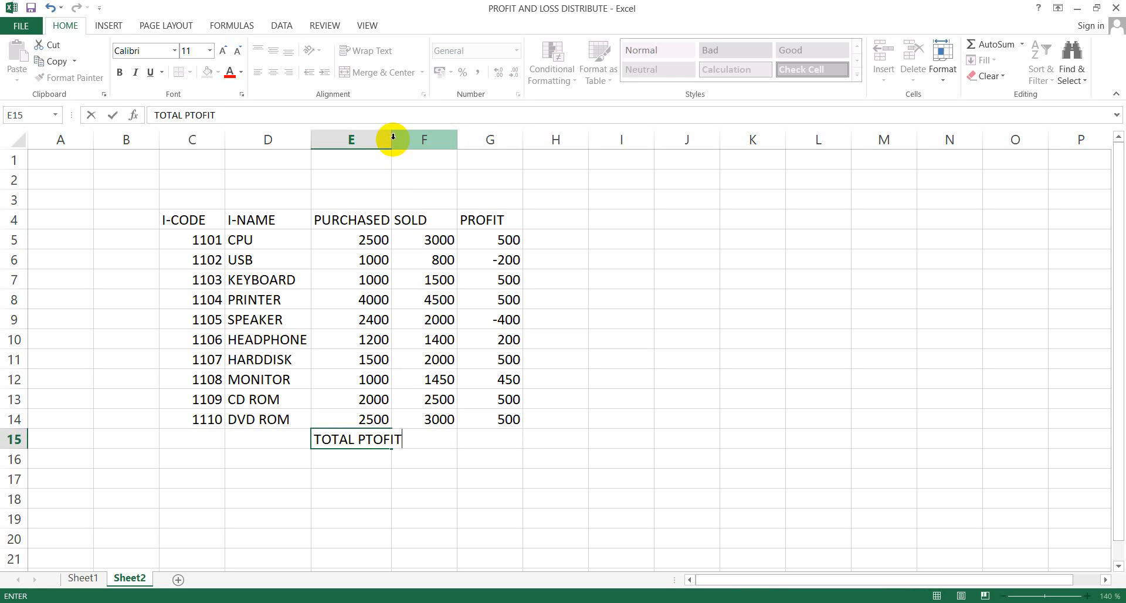
{"action": "double_click", "coordinate": [391, 139]}
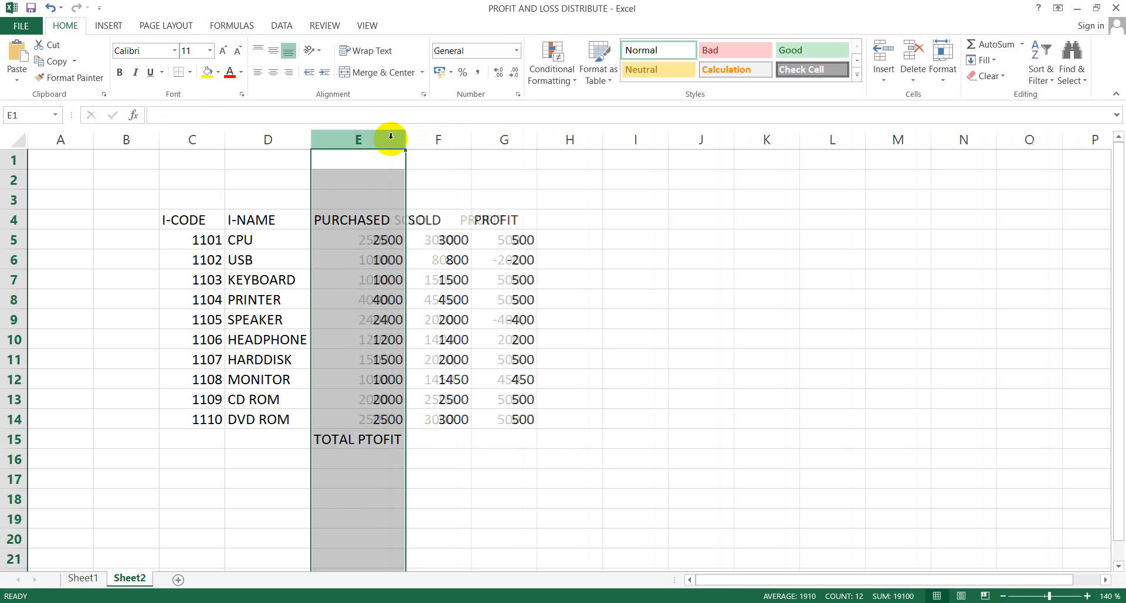
- Total the PROFIT column in G15 with the formula =SUM(G5:G14)
{"action": "left_click", "coordinate": [484, 435]}
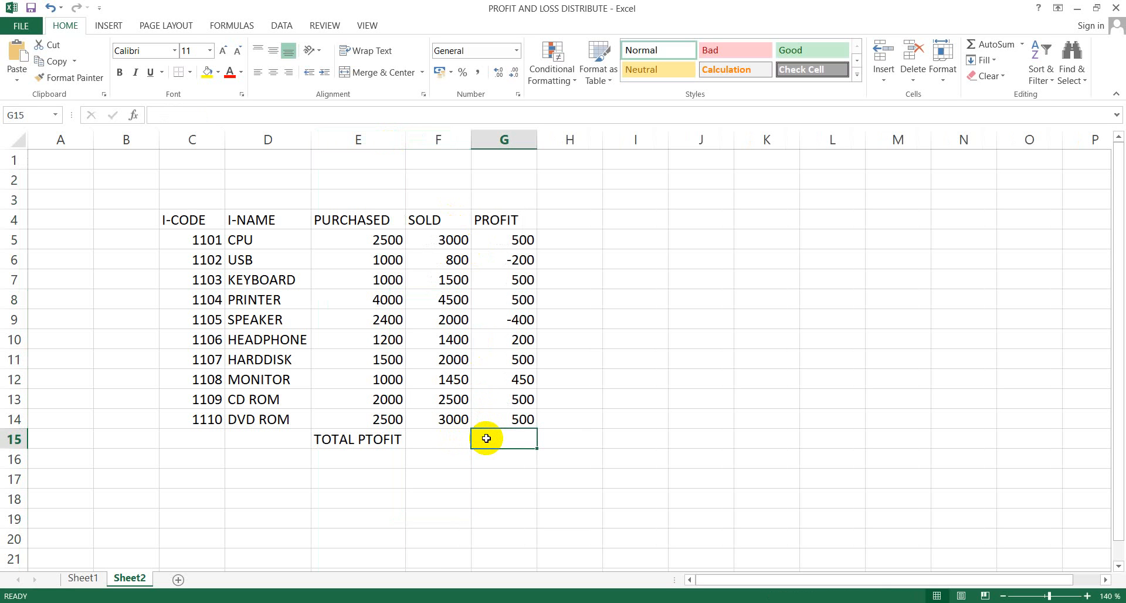
{"action": "type", "text": "="}
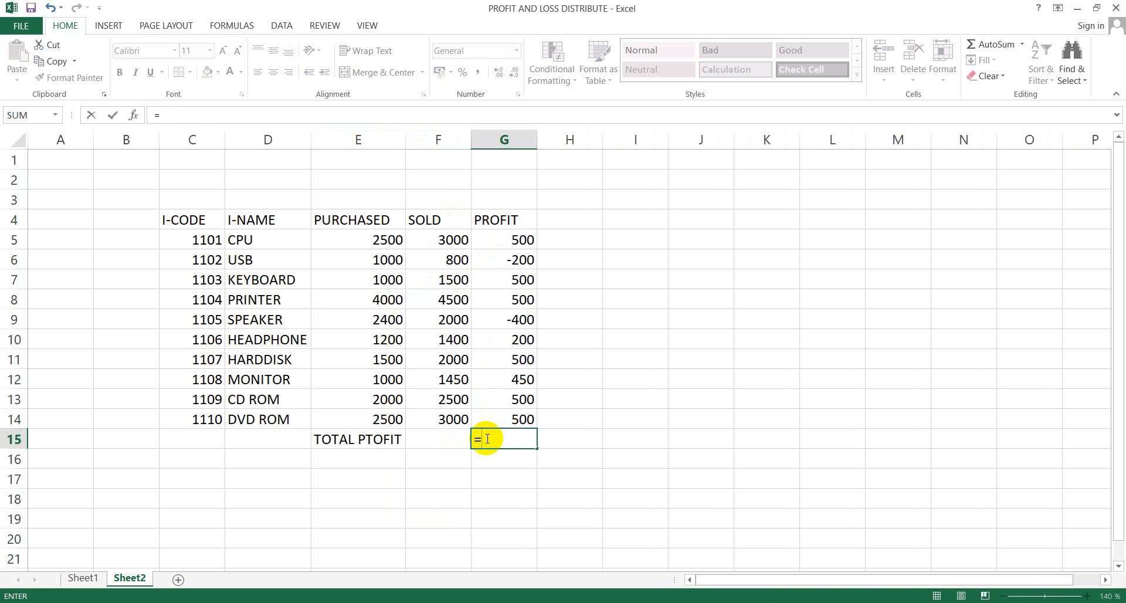
{"action": "type", "text": "SUM"}
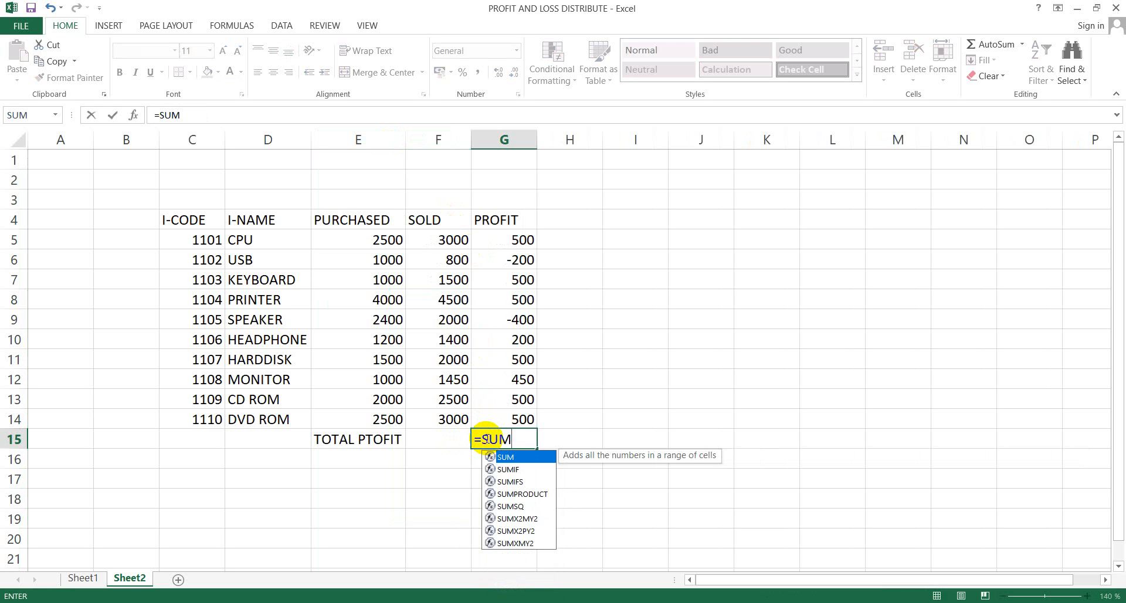
{"action": "type", "text": "("}
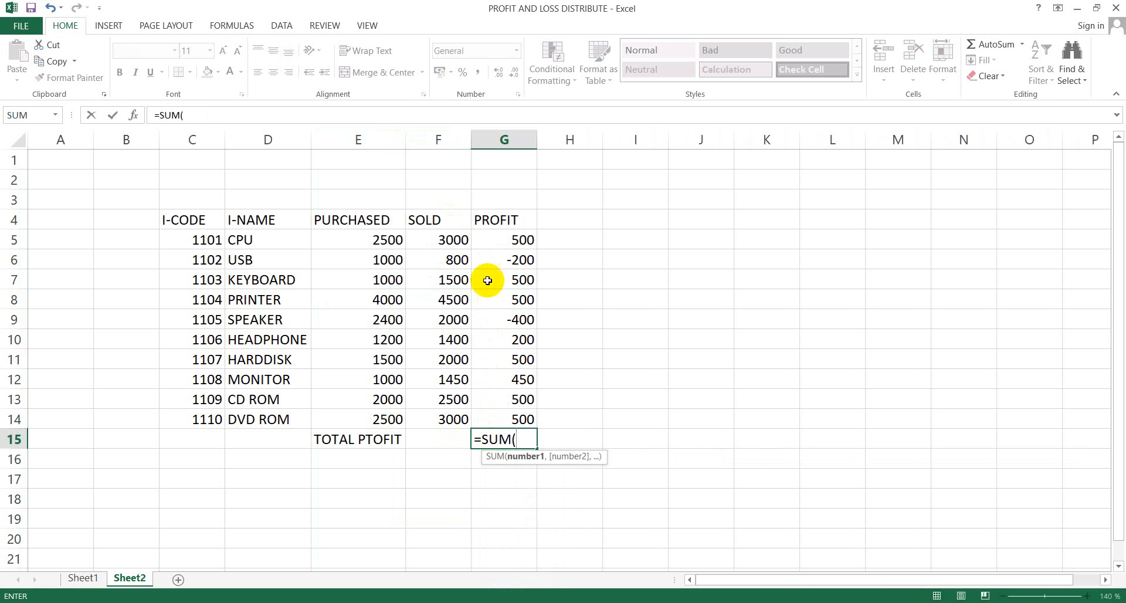
{"action": "left_click_drag", "start_coordinate": [494, 234], "coordinate": [512, 418]}
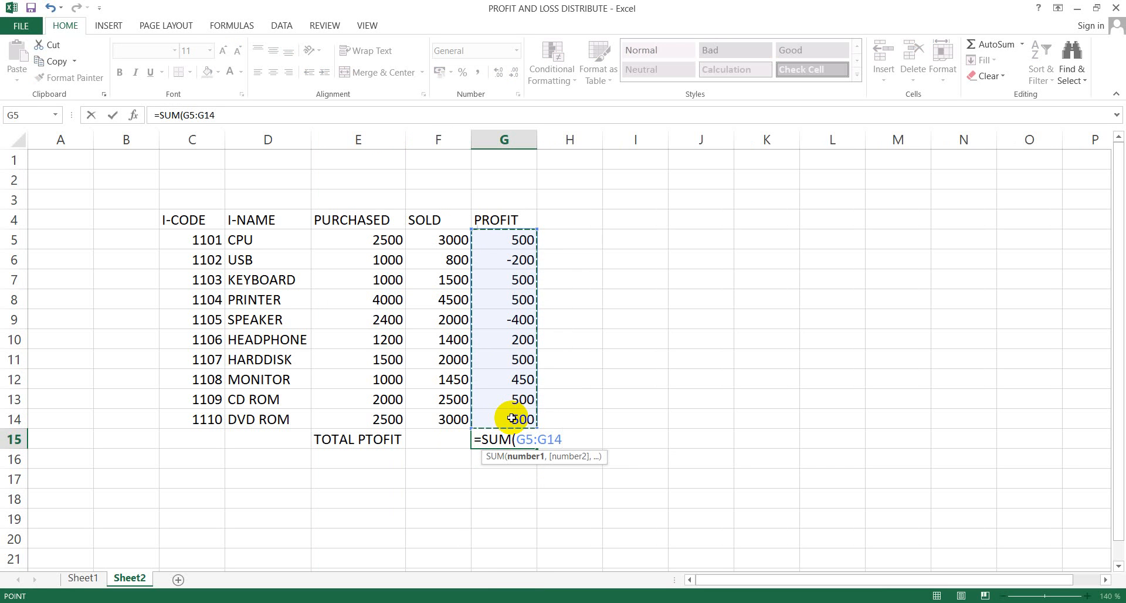
{"action": "type", "text": ")"}
{"action": "key", "text": "Return"}
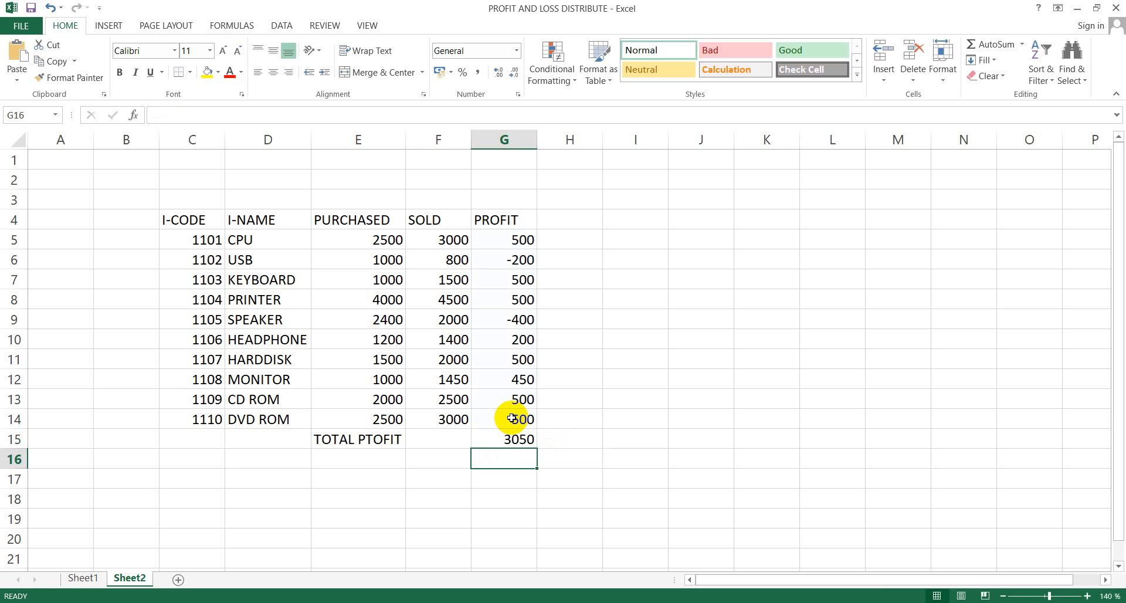
- Enter the label TOTAL LOSS in I5 and autofit column I to its contents
{"action": "left_click", "coordinate": [621, 221]}
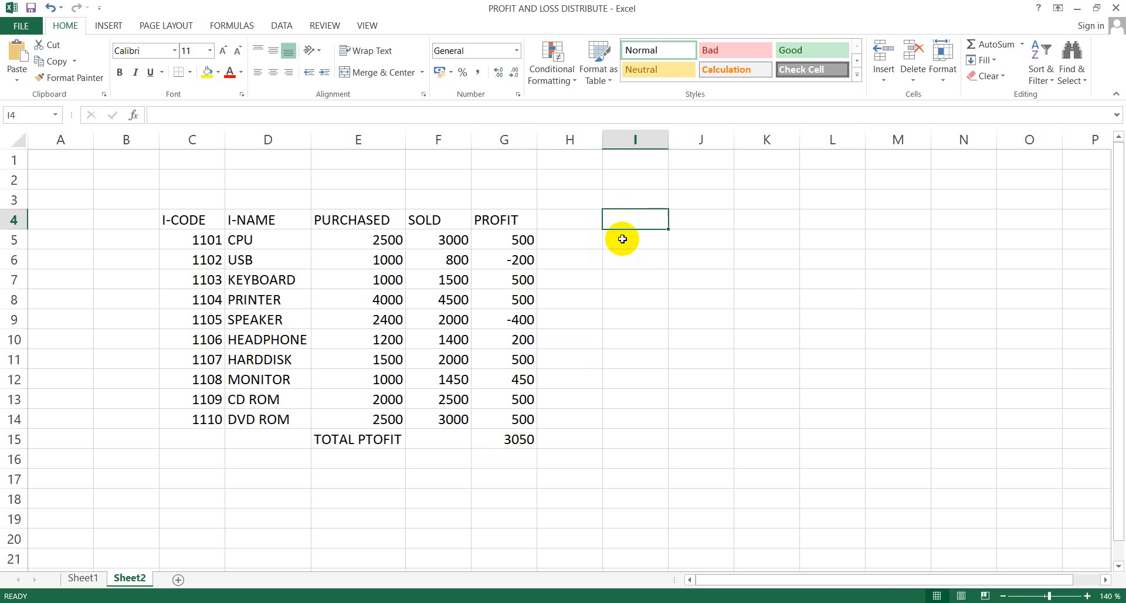
{"action": "left_click", "coordinate": [622, 238]}
{"action": "type", "text": "TOTA"}
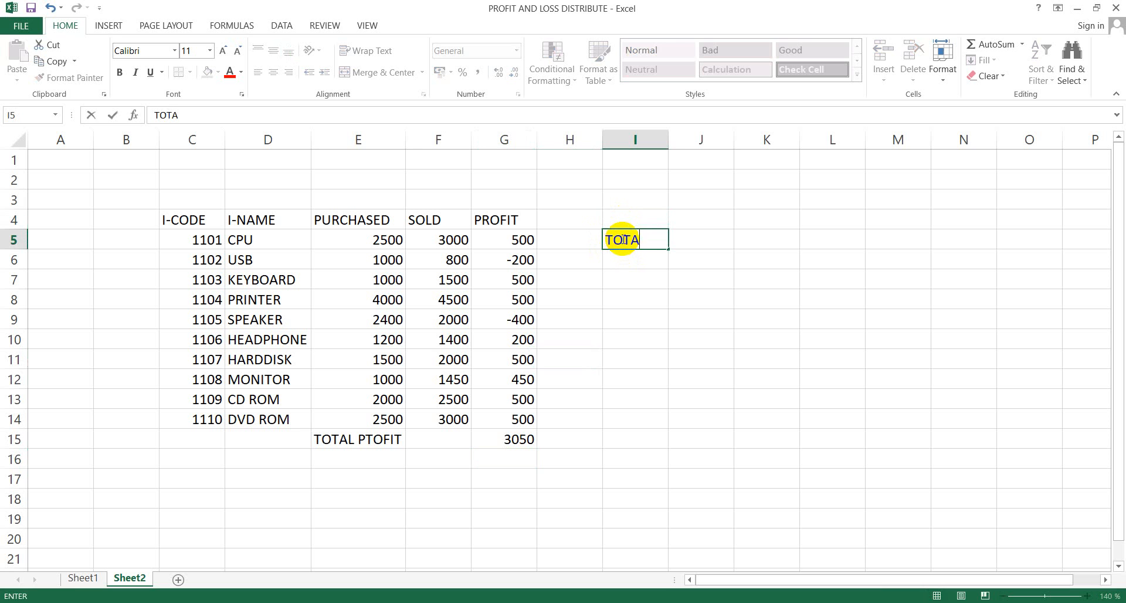
{"action": "type", "text": "L LOSS"}
{"action": "double_click", "coordinate": [669, 136]}
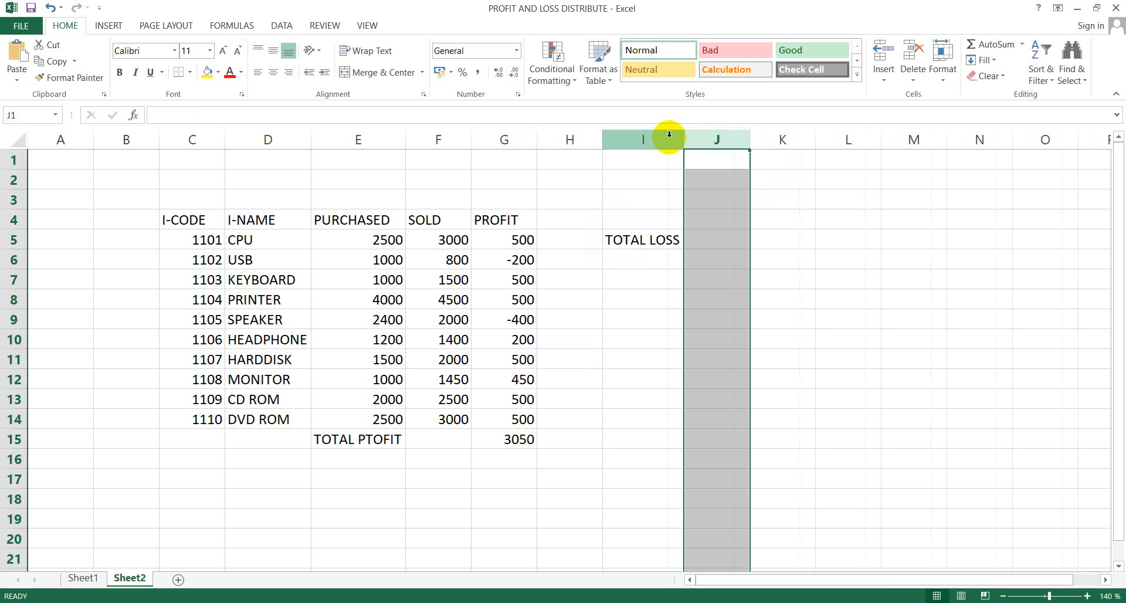
- Sum only the negative profits in I6, below the TOTAL LOSS label, with the formula =SUMIF(G5:G14,"<0")
{"action": "left_click", "coordinate": [654, 261]}
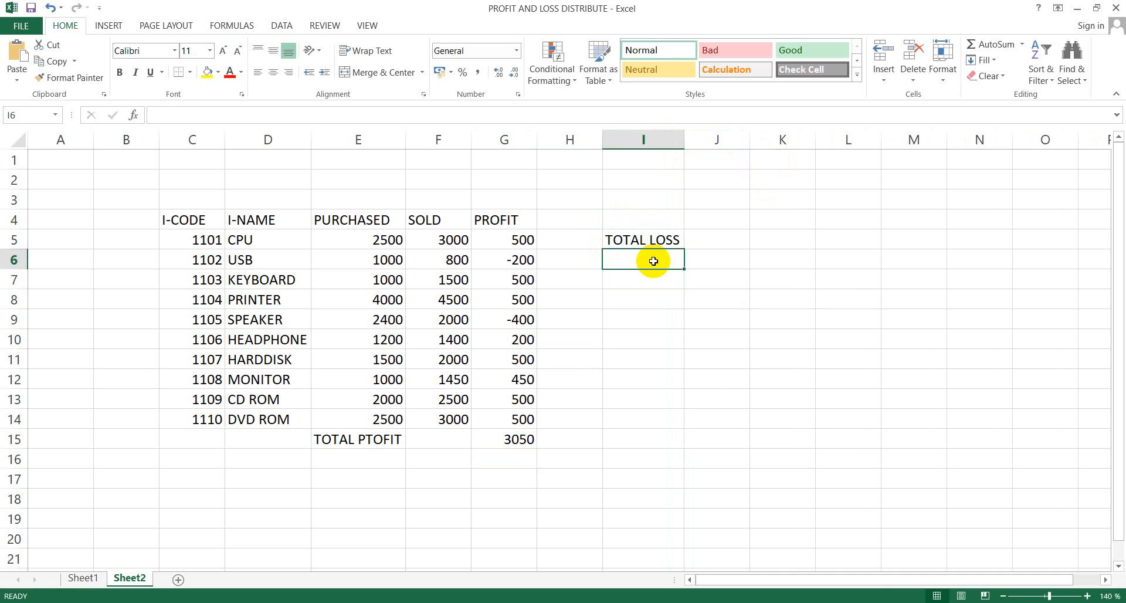
{"action": "type", "text": "="}
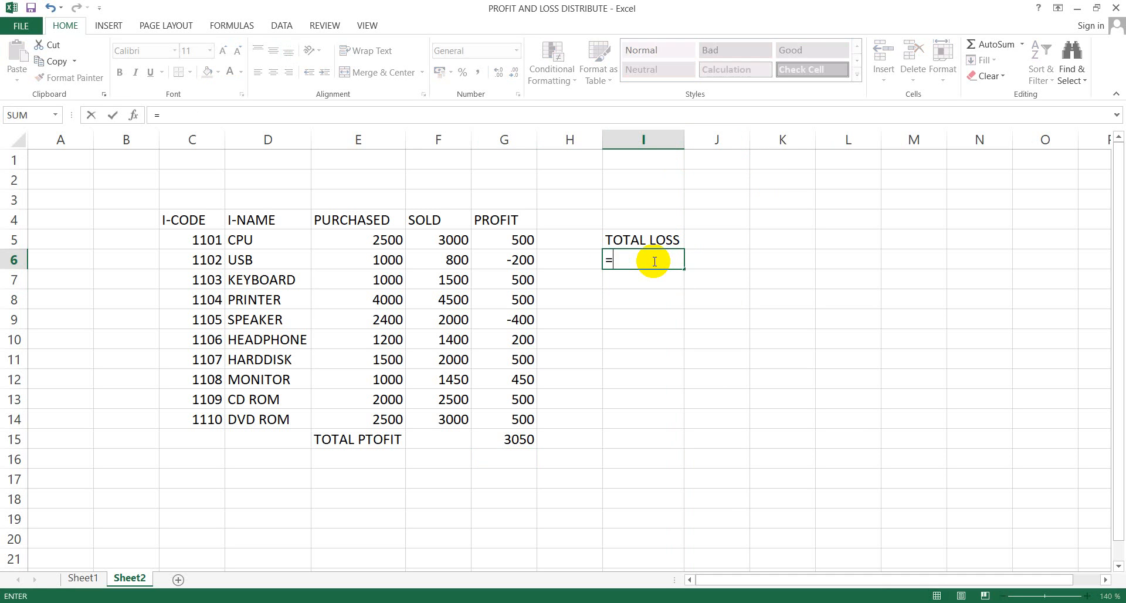
{"action": "type", "text": "SUM"}
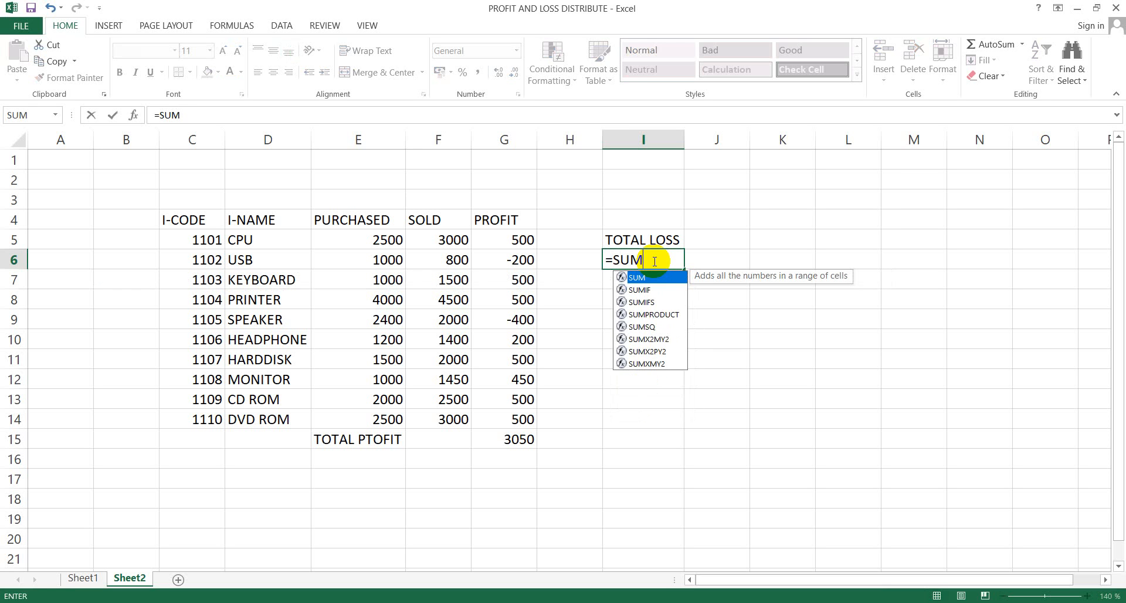
{"action": "type", "text": "IF"}
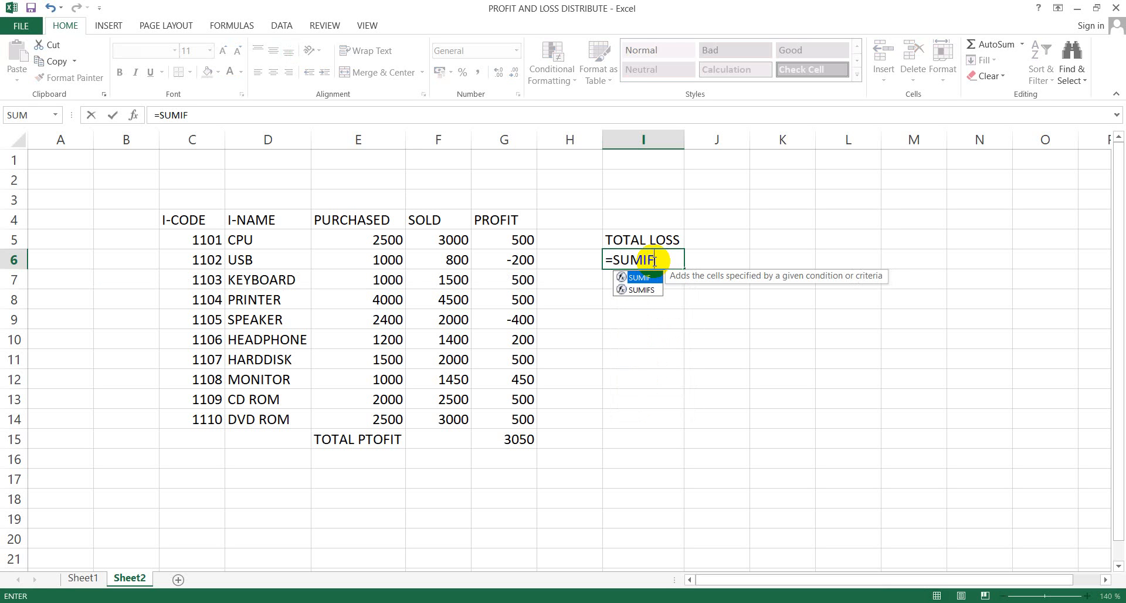
{"action": "type", "text": "("}
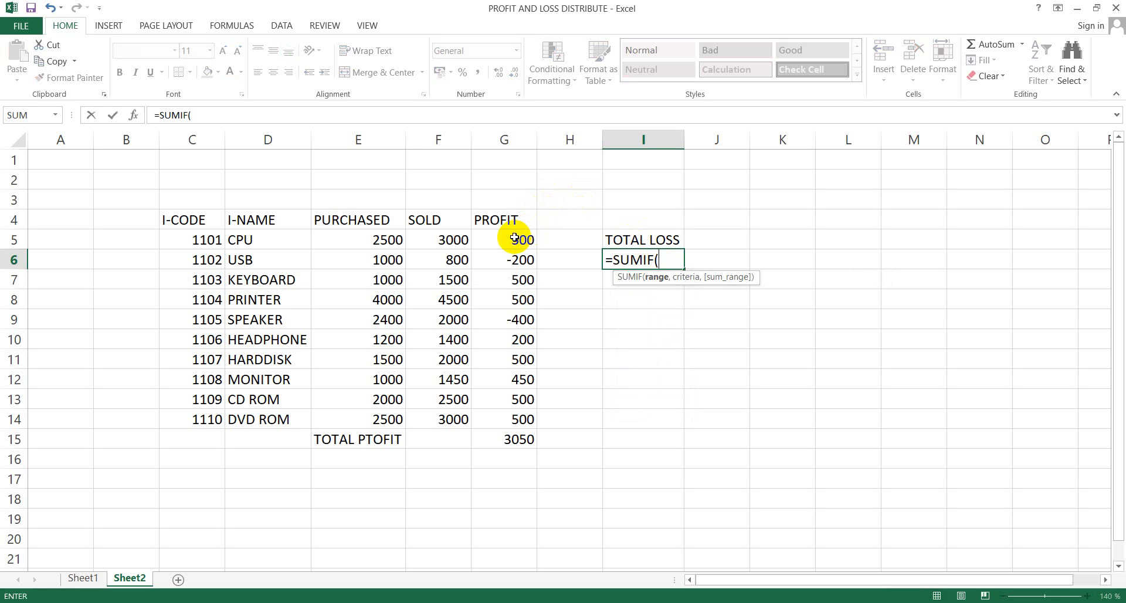
{"action": "left_click_drag", "start_coordinate": [515, 238], "coordinate": [525, 422]}
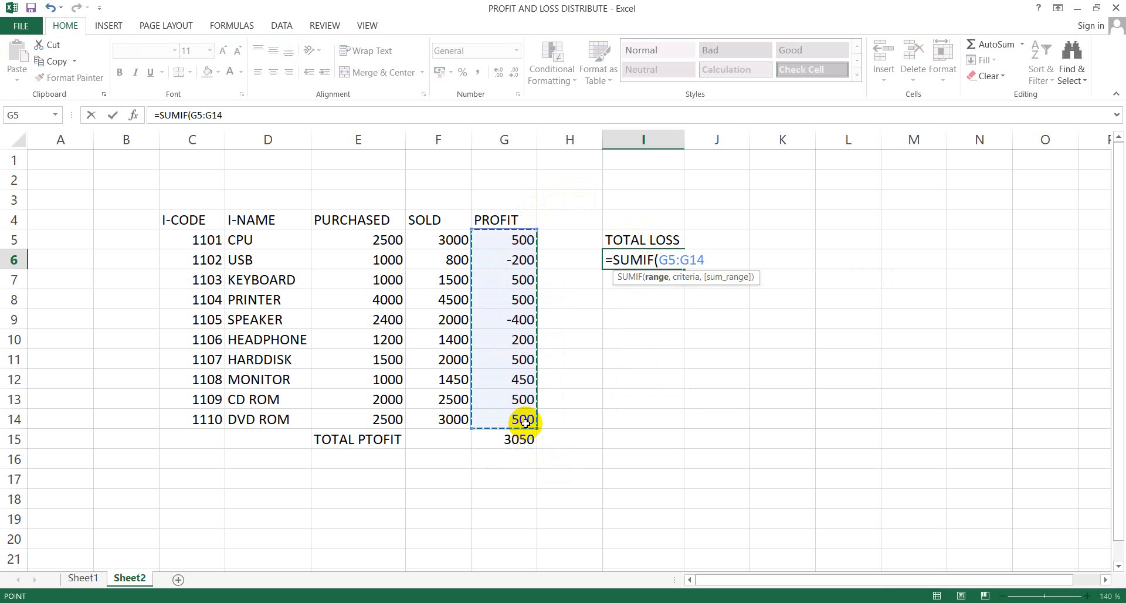
{"action": "type", "text": ","}
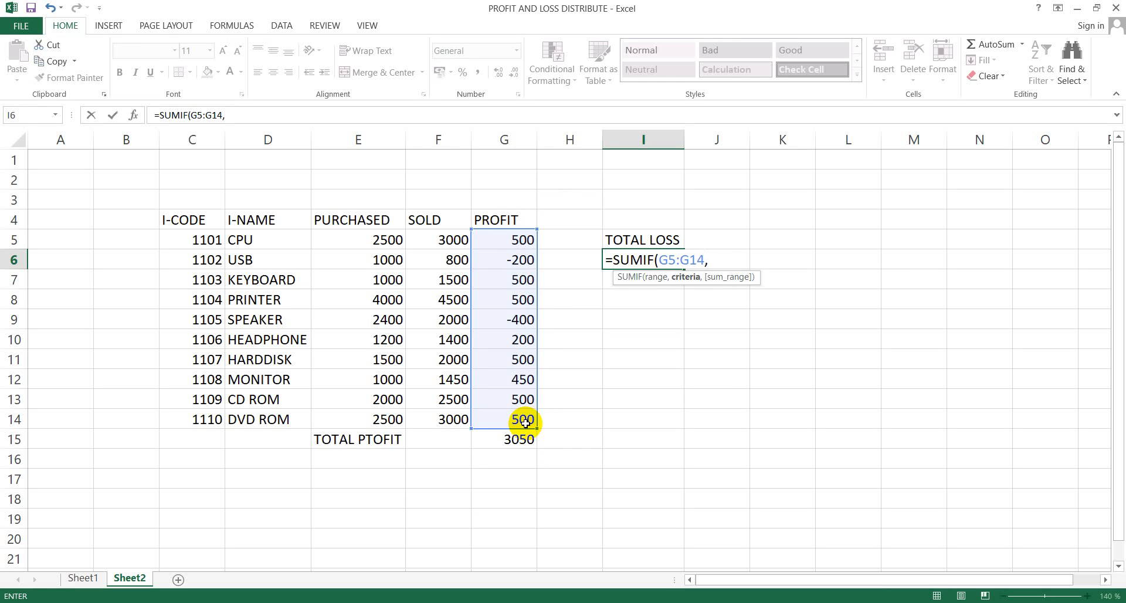
{"action": "type", "text": "\"<0"}
{"action": "type", "text": "\")"}
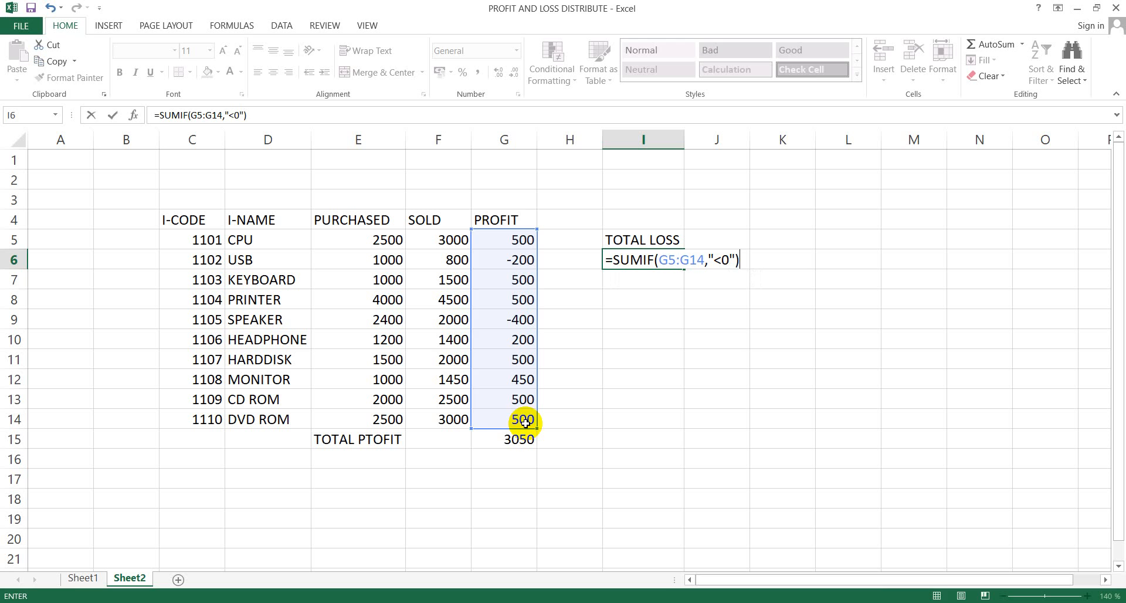
{"action": "key", "text": "Return"}
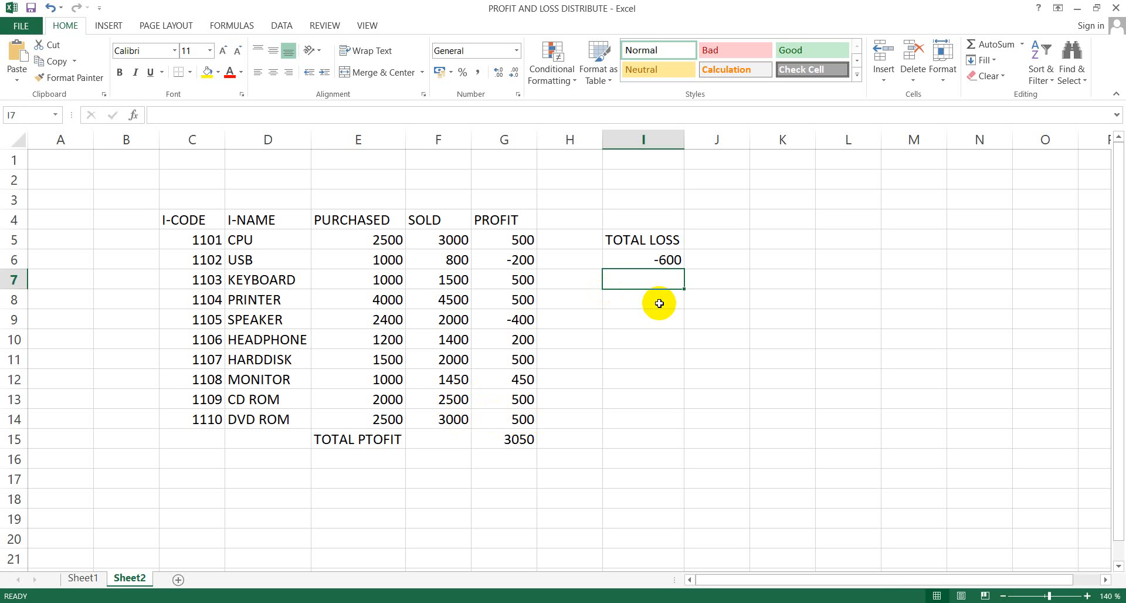
- Enter the labels P1 in H9 and P2 in H10
{"action": "right_click", "coordinate": [566, 316]}
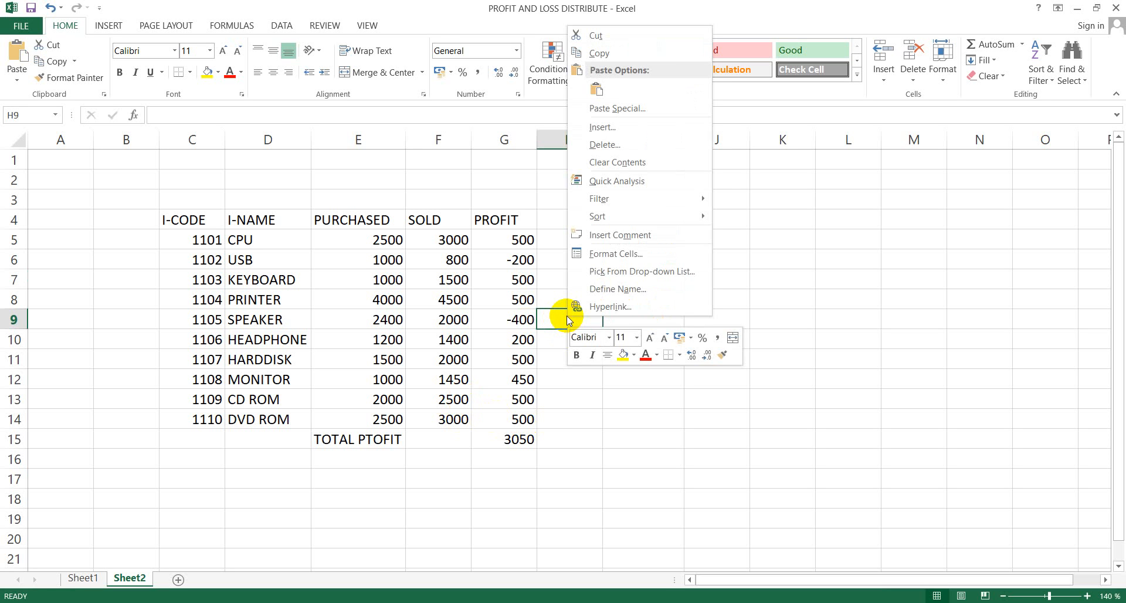
{"action": "left_click", "coordinate": [567, 316]}
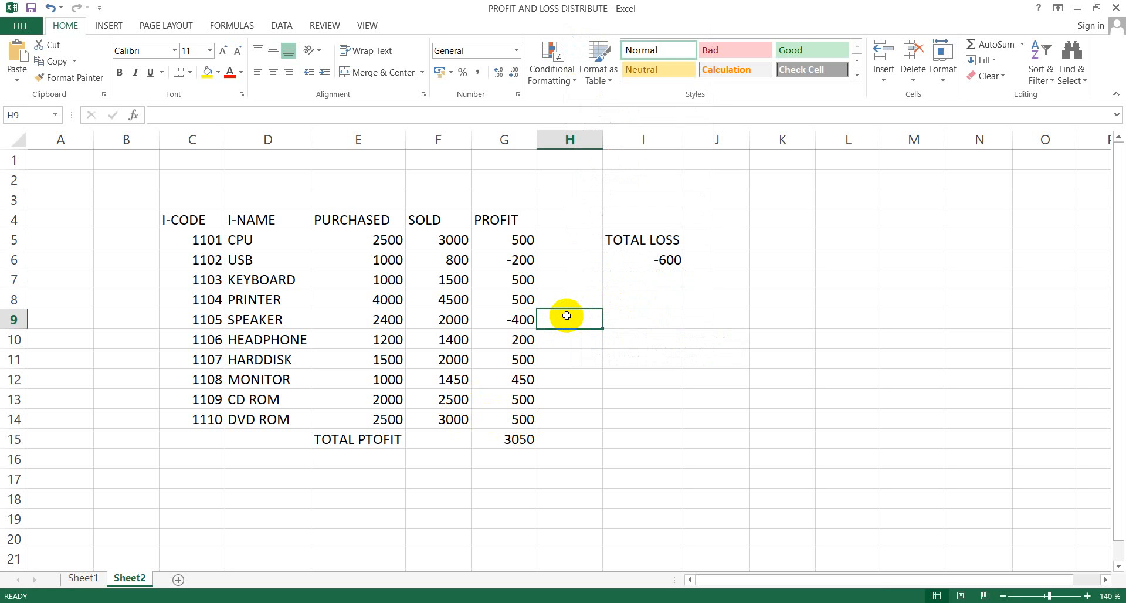
{"action": "type", "text": "P1"}
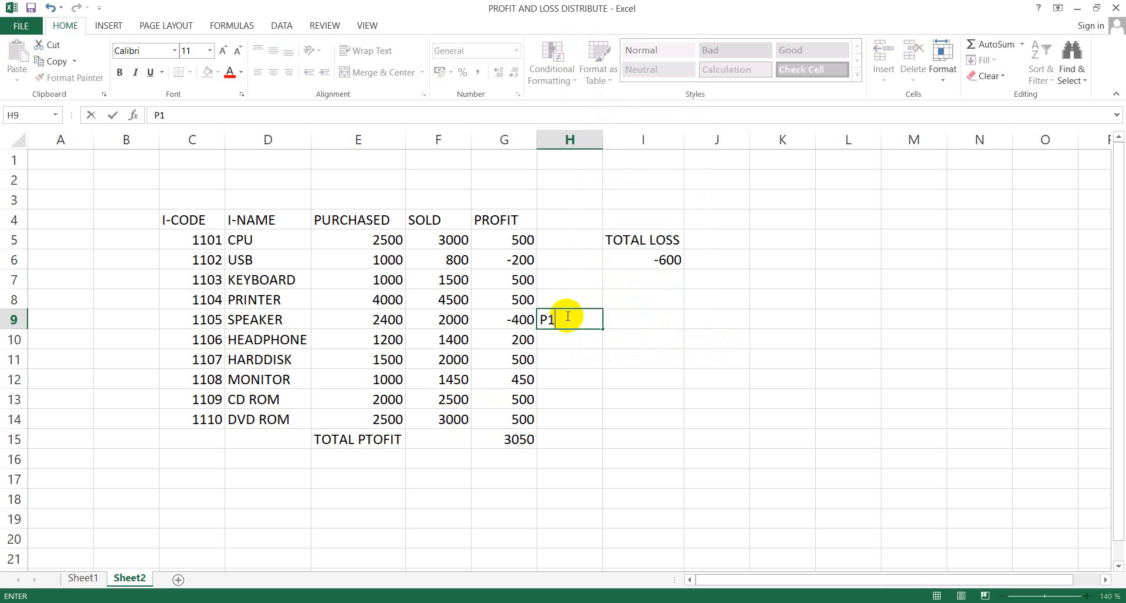
{"action": "key", "text": "Return"}
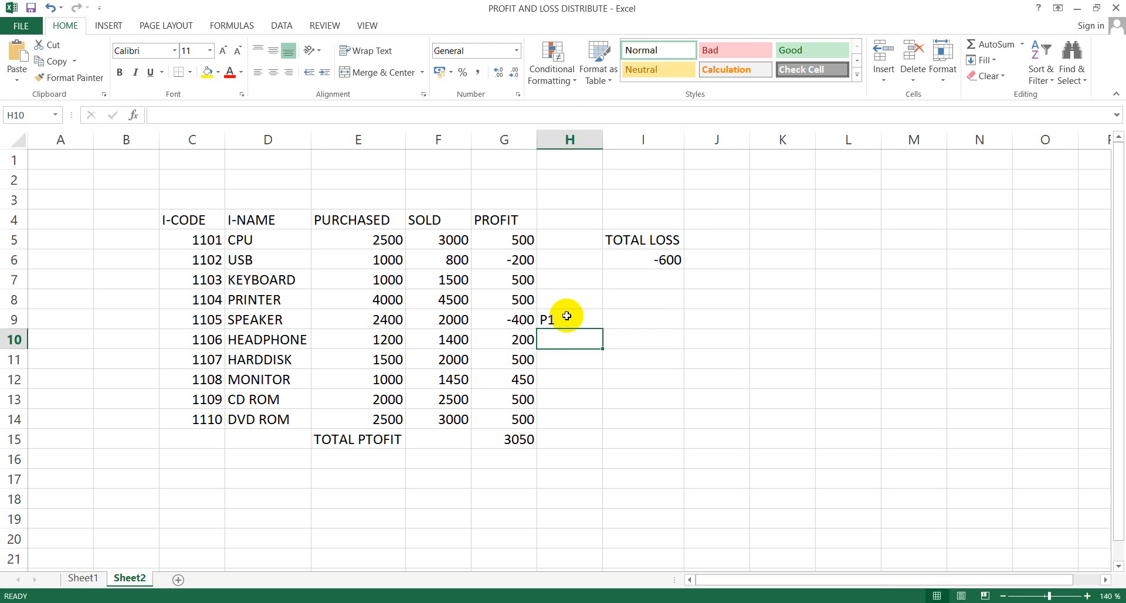
{"action": "type", "text": "P2"}
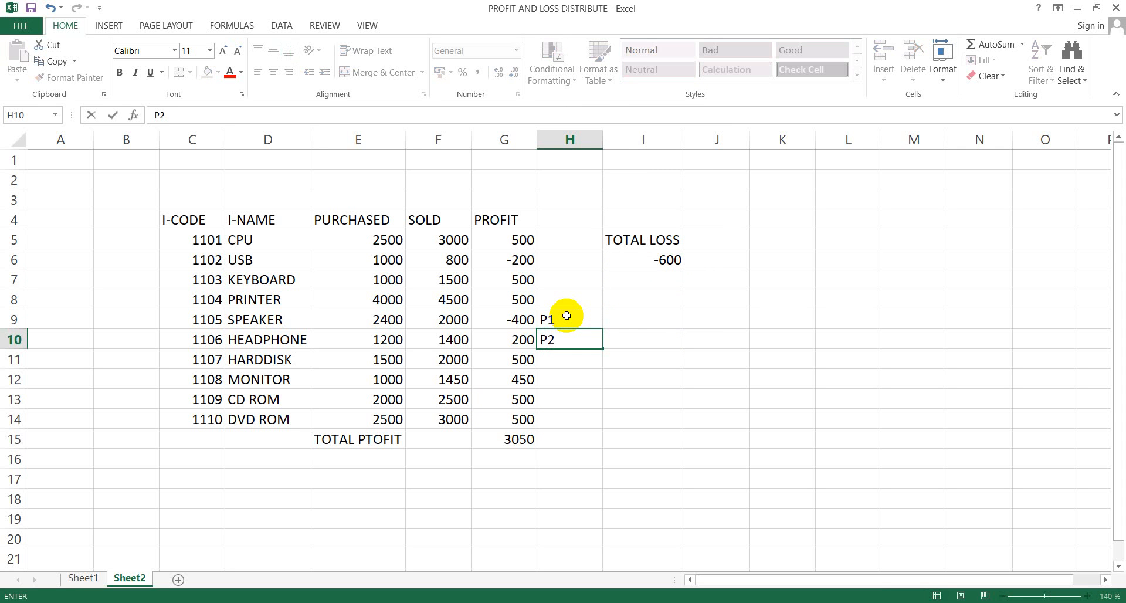
{"action": "left_click", "coordinate": [621, 337]}
- Calculate P1's half share of the total profit in I9 with the formula =G15/2
{"action": "right_click", "coordinate": [621, 315]}
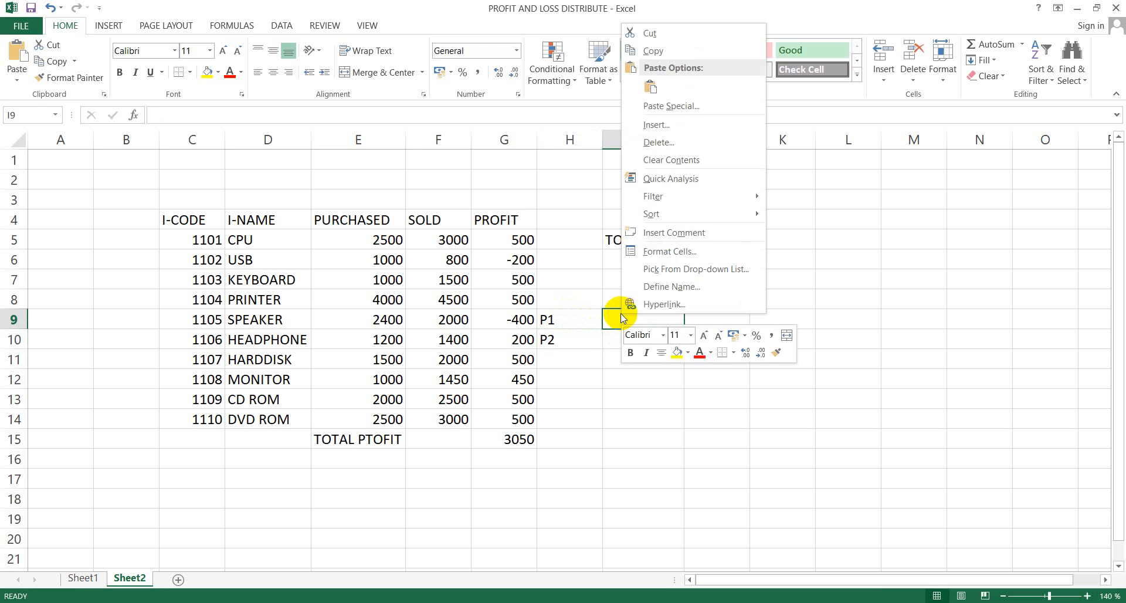
{"action": "left_click", "coordinate": [620, 314]}
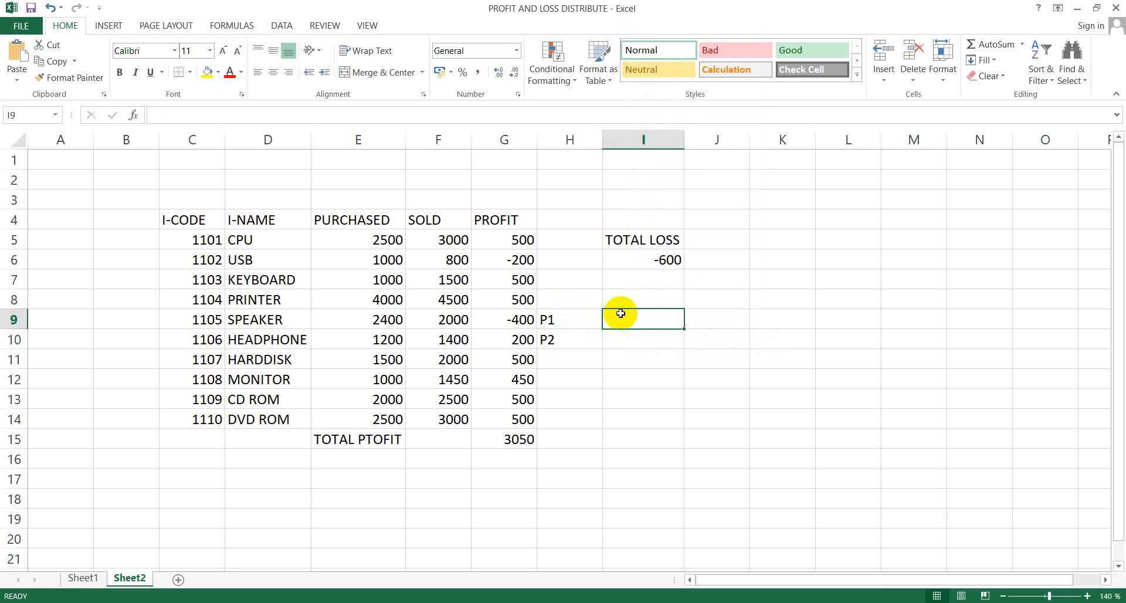
{"action": "type", "text": "="}
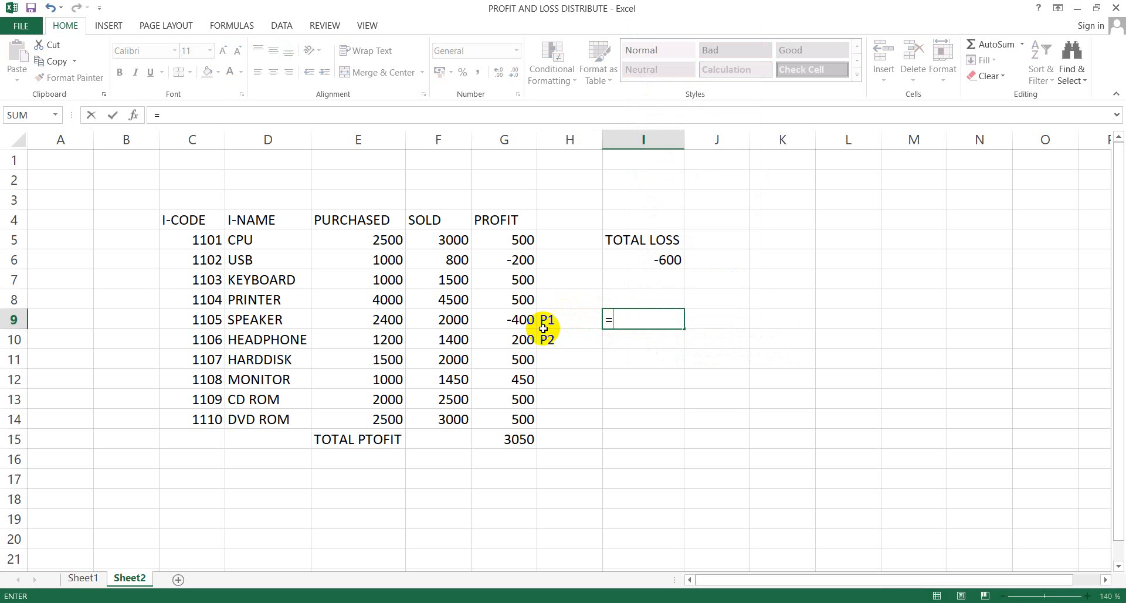
{"action": "left_click", "coordinate": [508, 439]}
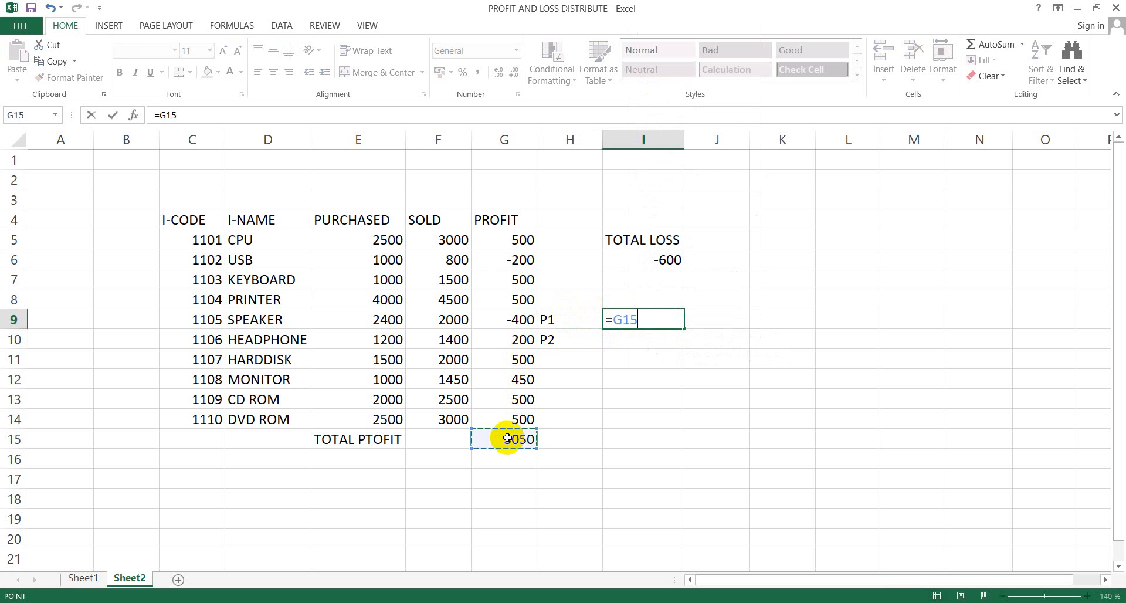
{"action": "type", "text": "/2"}
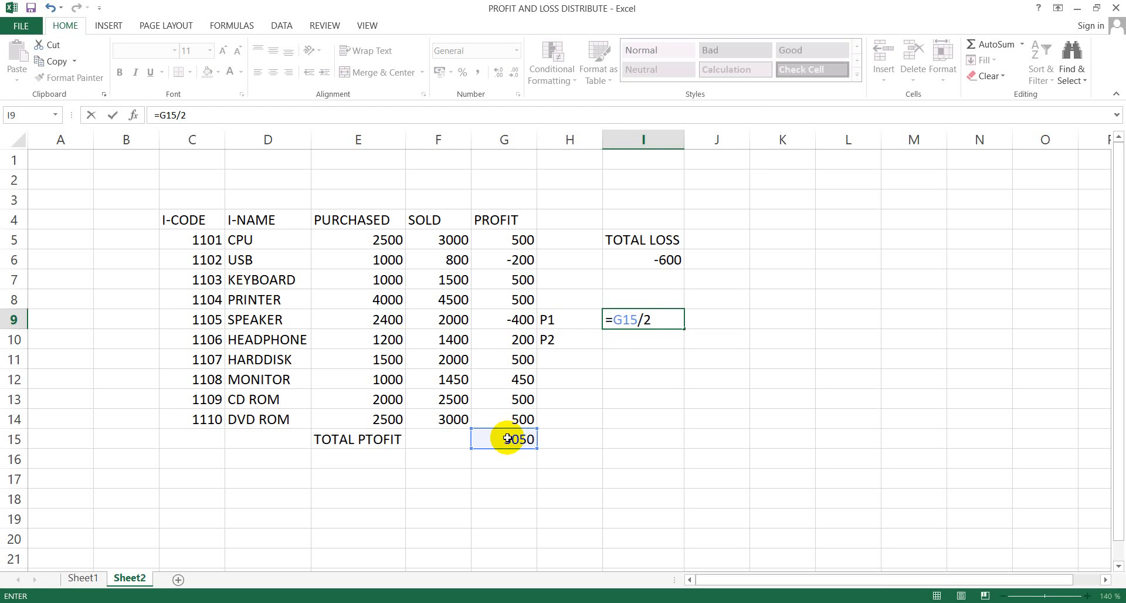
{"action": "key", "text": "Return"}
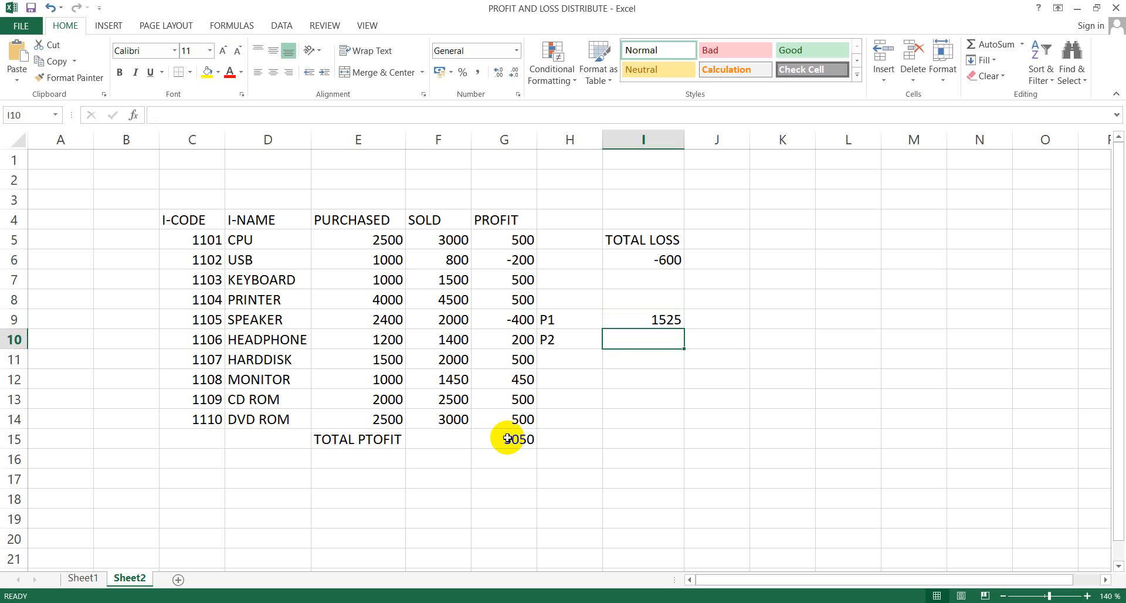
- Calculate P2's half share of the total profit in I10 with the formula =G15/2
{"action": "type", "text": "="}
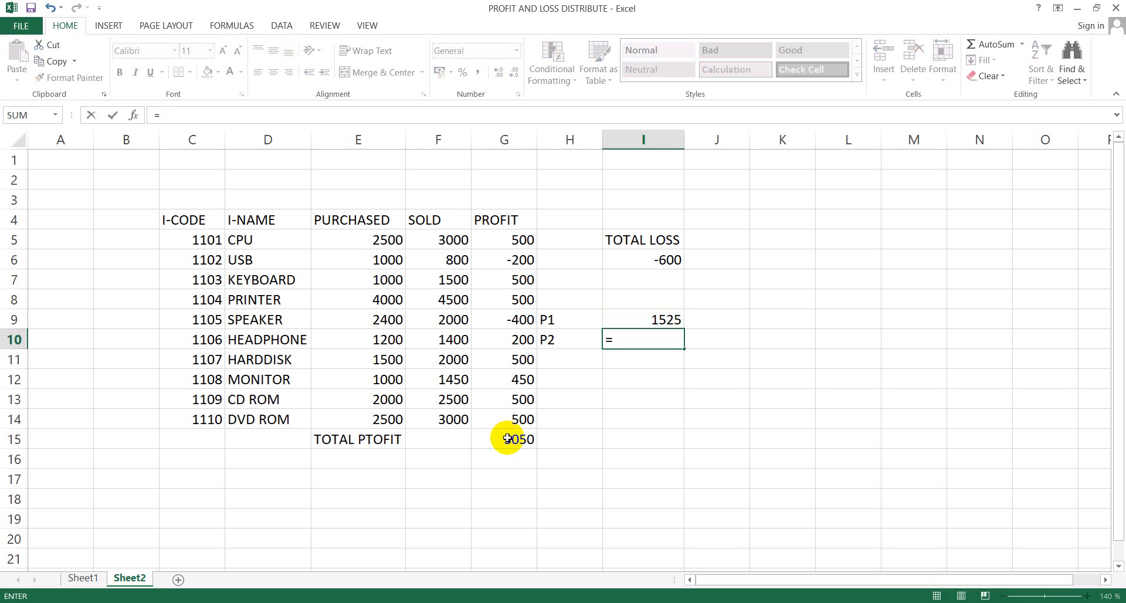
{"action": "left_click", "coordinate": [508, 438]}
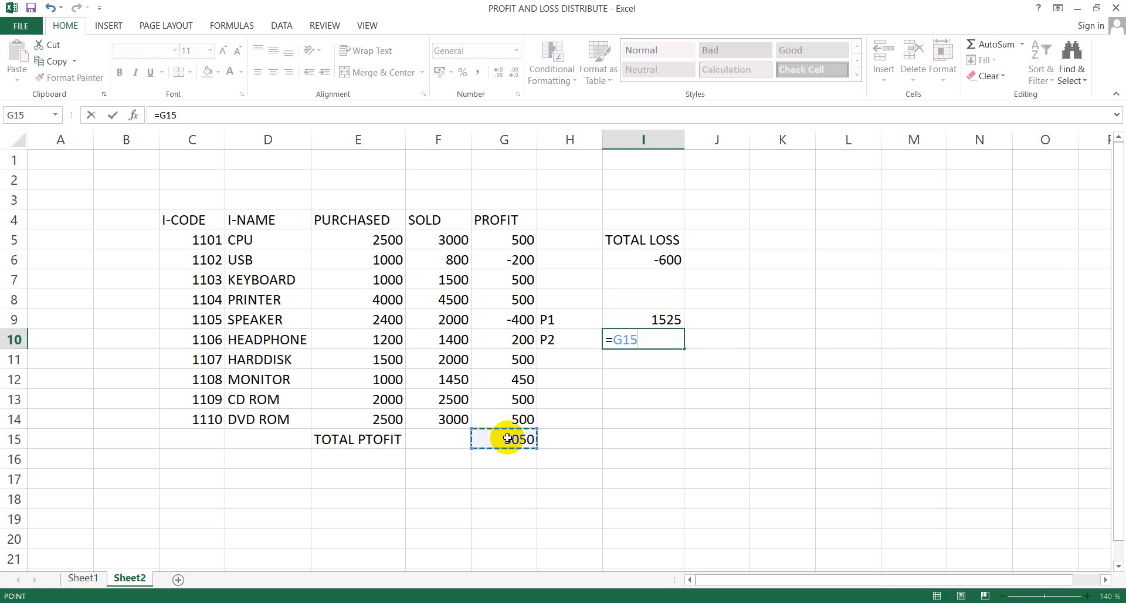
{"action": "type", "text": "/2"}
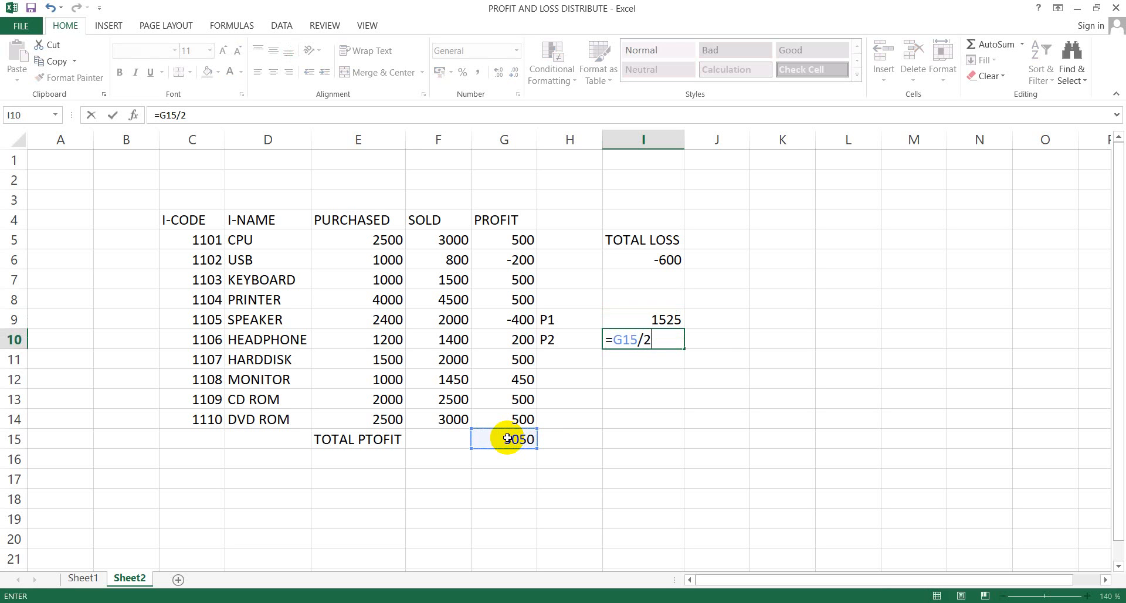
{"action": "key", "text": "Return"}
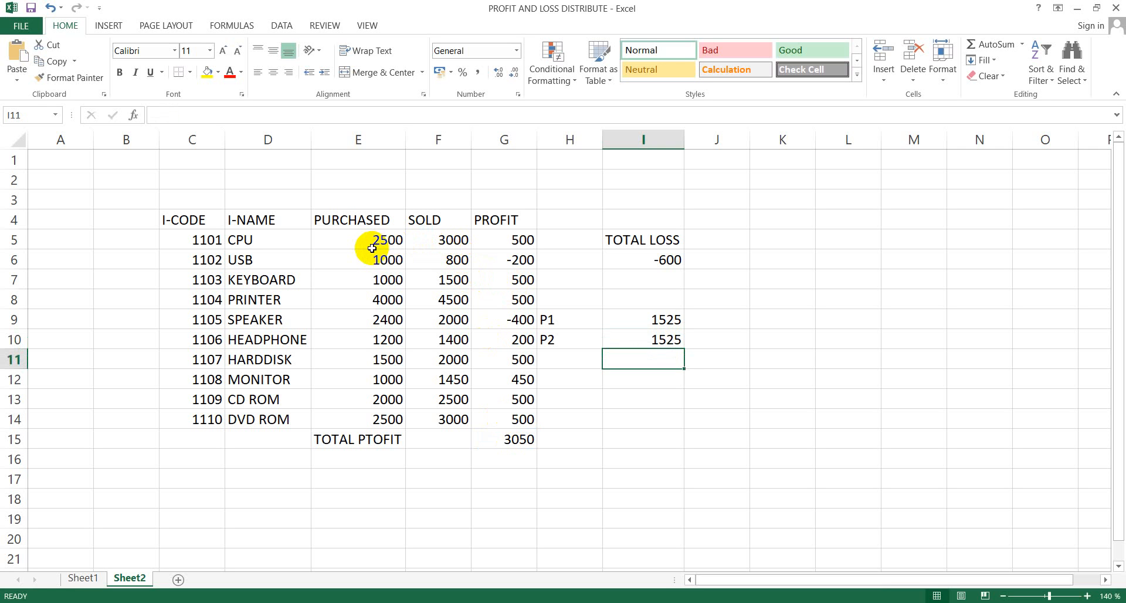
- Insert a 2-D clustered column chart from the PURCHASED and SOLD amounts in E5:F14
{"action": "left_click_drag", "start_coordinate": [373, 245], "coordinate": [437, 411]}
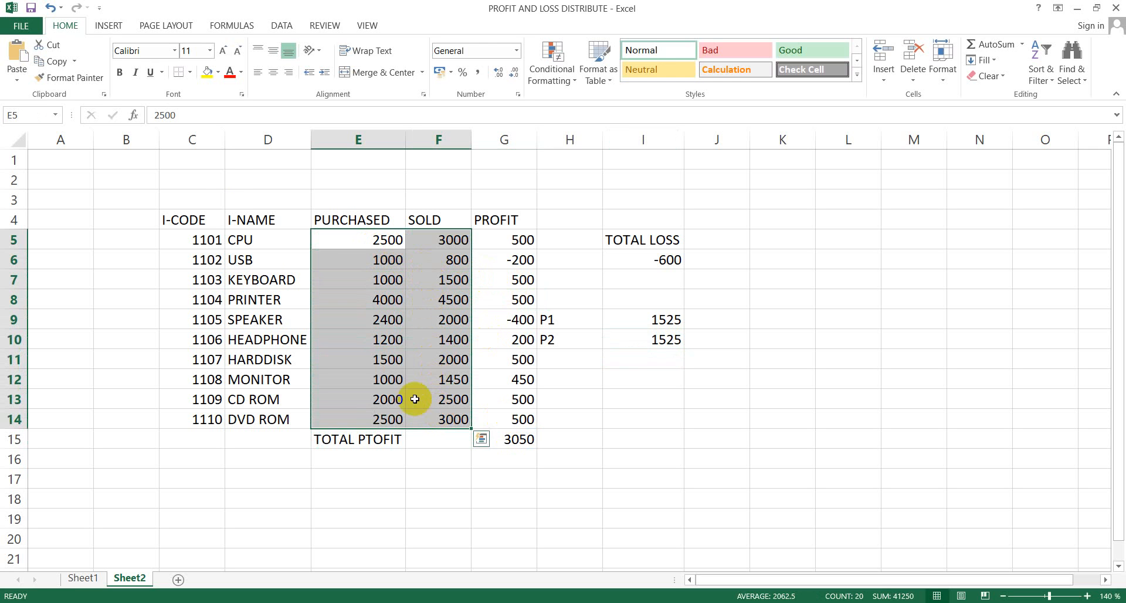
{"action": "left_click", "coordinate": [109, 27]}
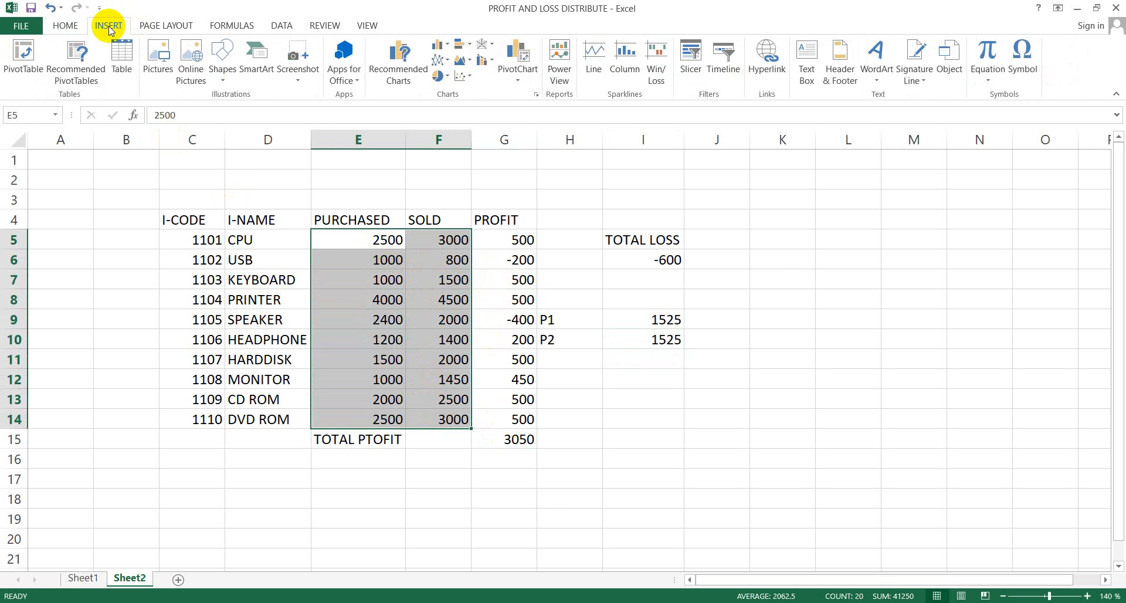
{"action": "left_click", "coordinate": [448, 46]}
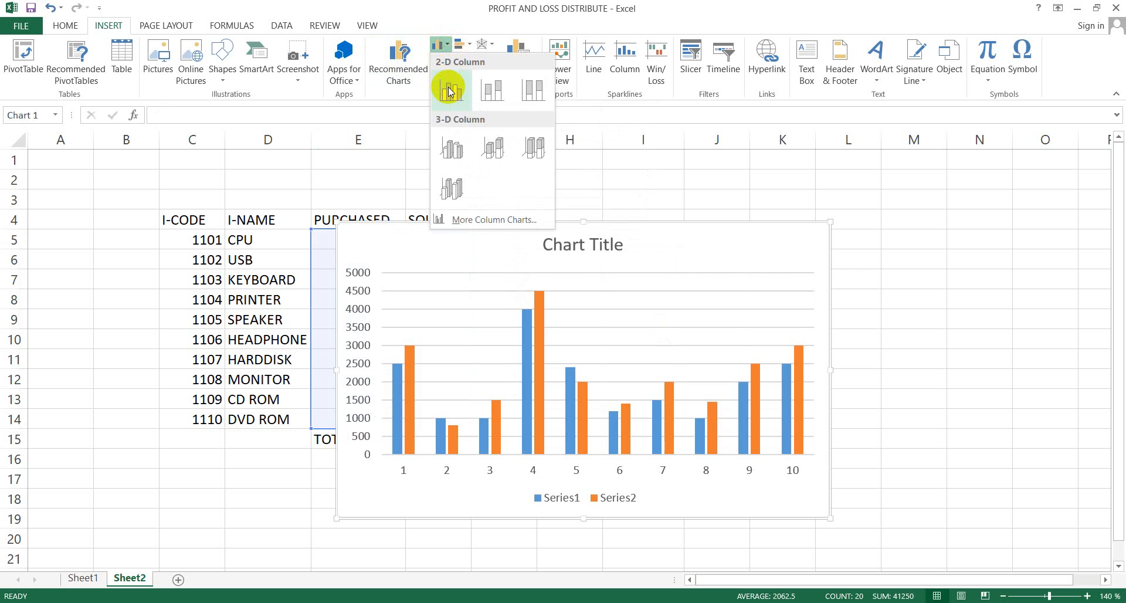
{"action": "left_click", "coordinate": [450, 91]}
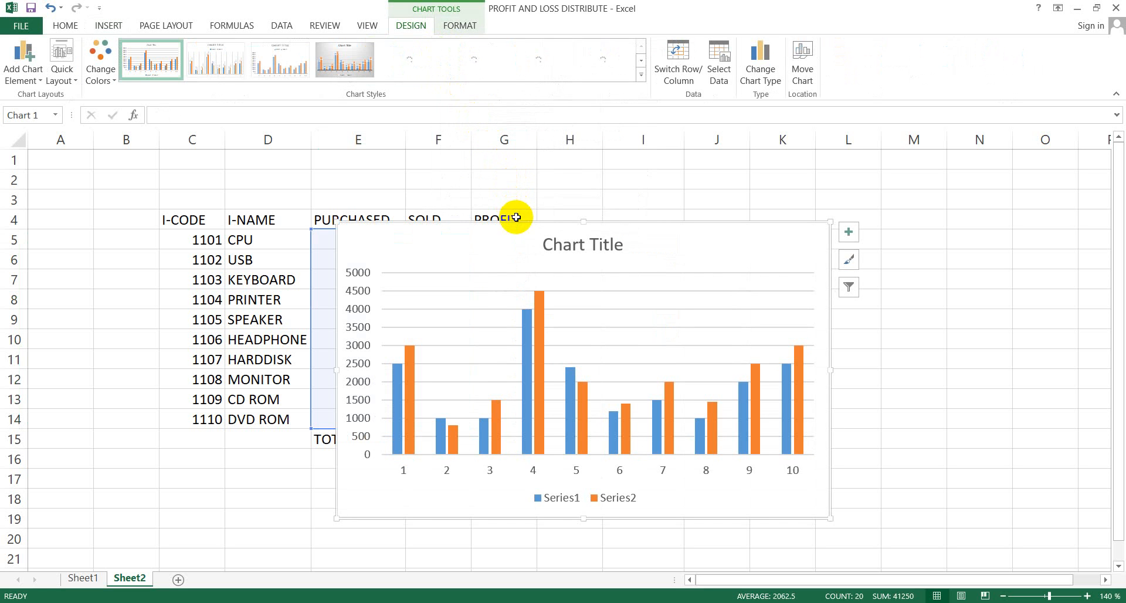
- Shrink the column chart and place it beside the TOTAL LOSS column, covering about J2 to O15
{"action": "left_click_drag", "start_coordinate": [516, 218], "coordinate": [711, 201]}
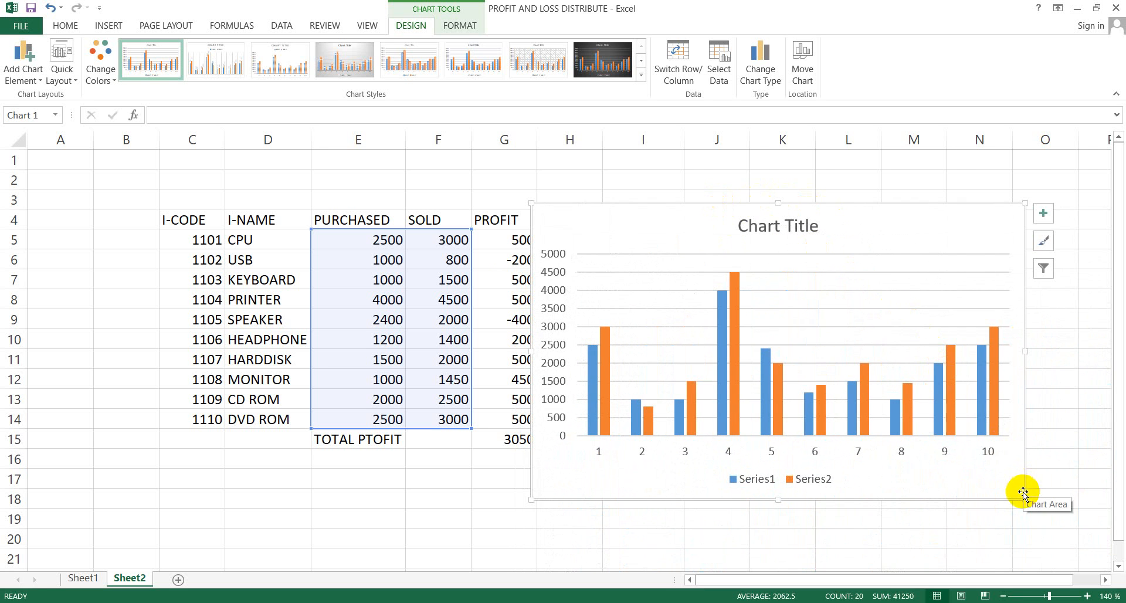
{"action": "left_click_drag", "start_coordinate": [1024, 498], "coordinate": [938, 469]}
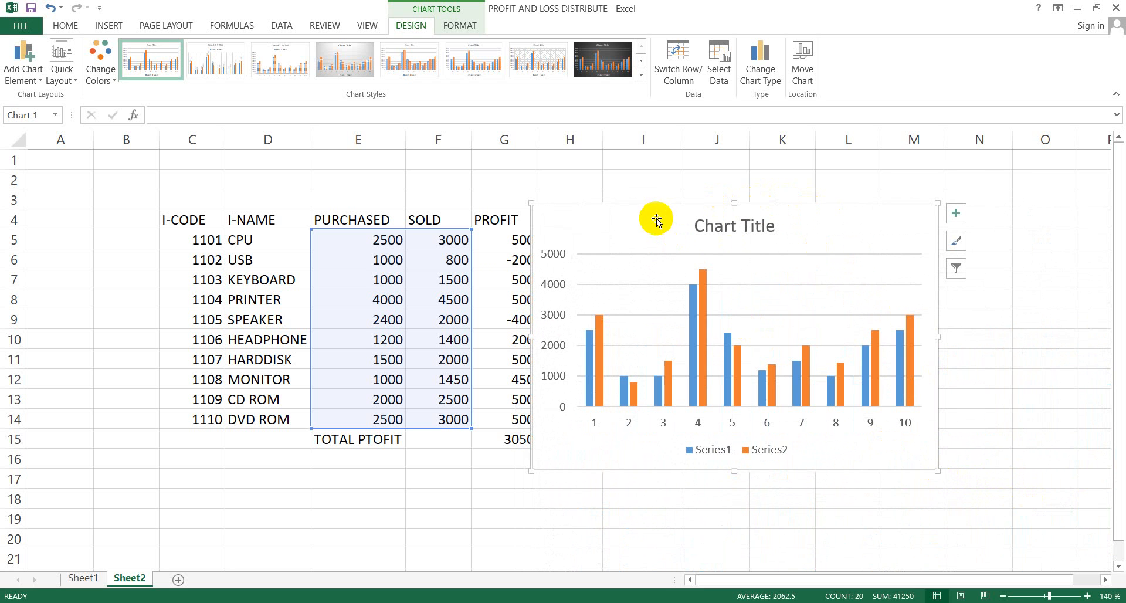
{"action": "left_click_drag", "start_coordinate": [636, 201], "coordinate": [797, 180]}
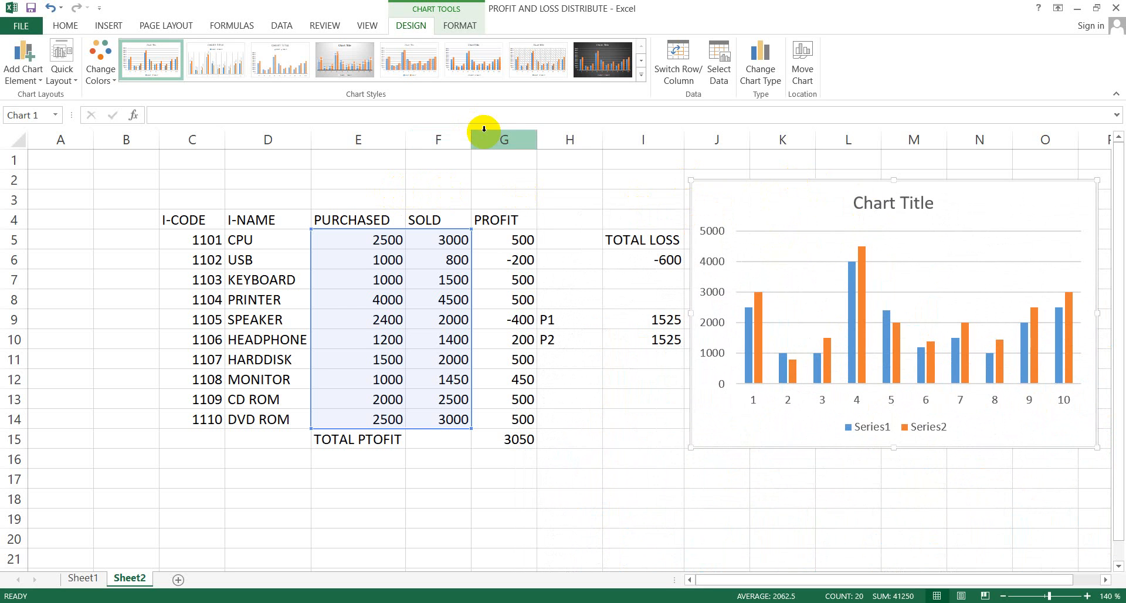
- Enter the sheet title PROFIT & LOSS DISTRIBUTE SHEET in E2
{"action": "left_click", "coordinate": [374, 182]}
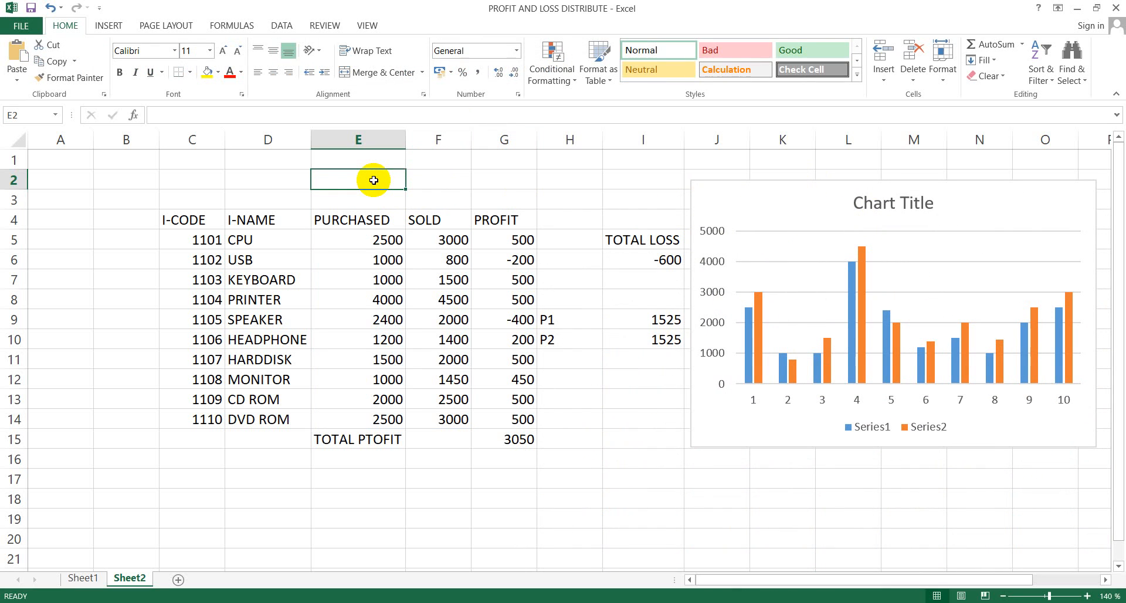
{"action": "type", "text": "PRO"}
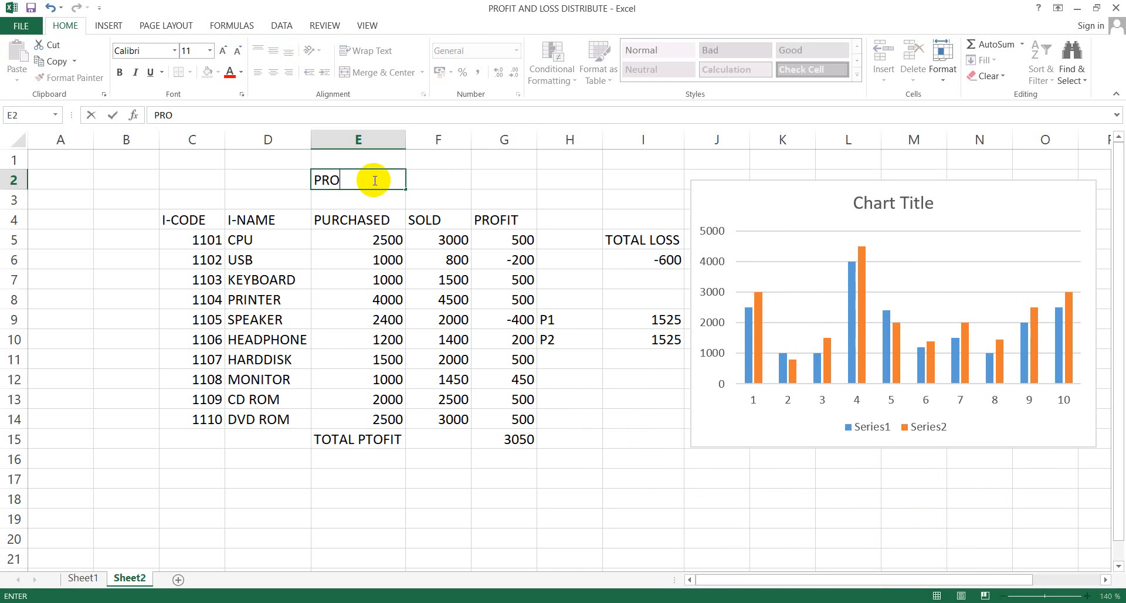
{"action": "type", "text": "FIT"}
{"action": "type", "text": " AN"}
{"action": "key", "text": "BackSpace"}
{"action": "key", "text": "BackSpace"}
{"action": "type", "text": "& LOSS"}
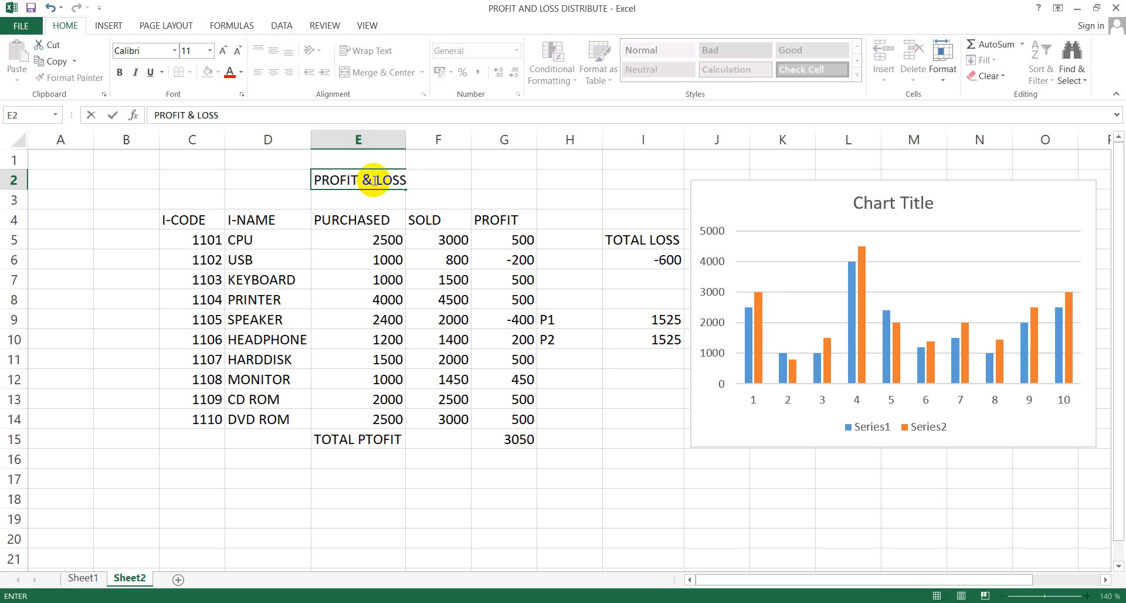
{"action": "type", "text": " DISTRIBUTE "}
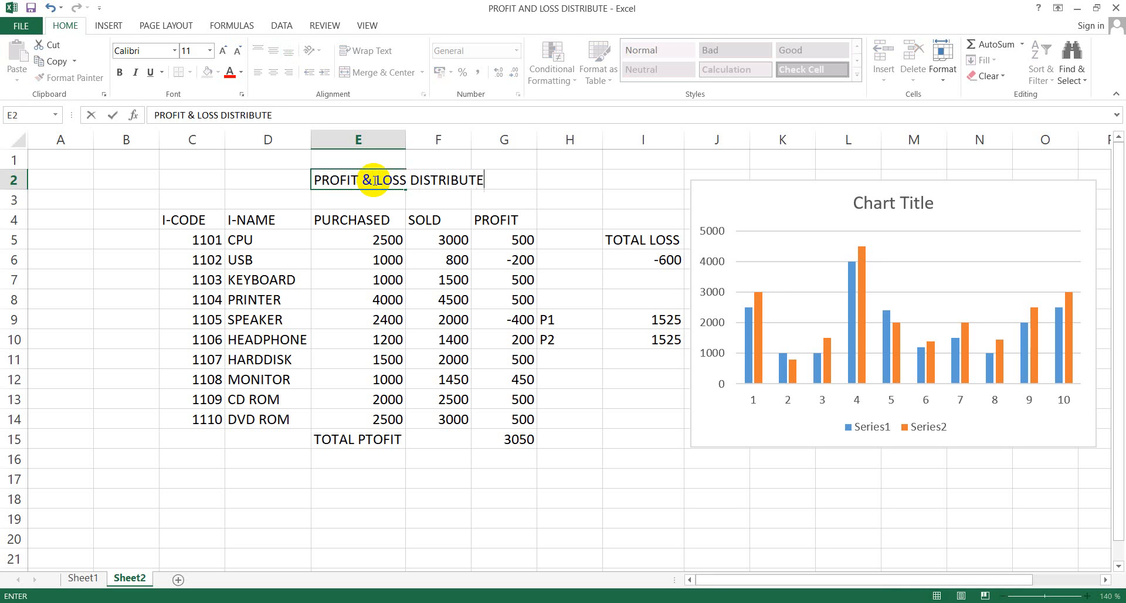
{"action": "type", "text": "SHEET"}
{"action": "left_click", "coordinate": [279, 188]}
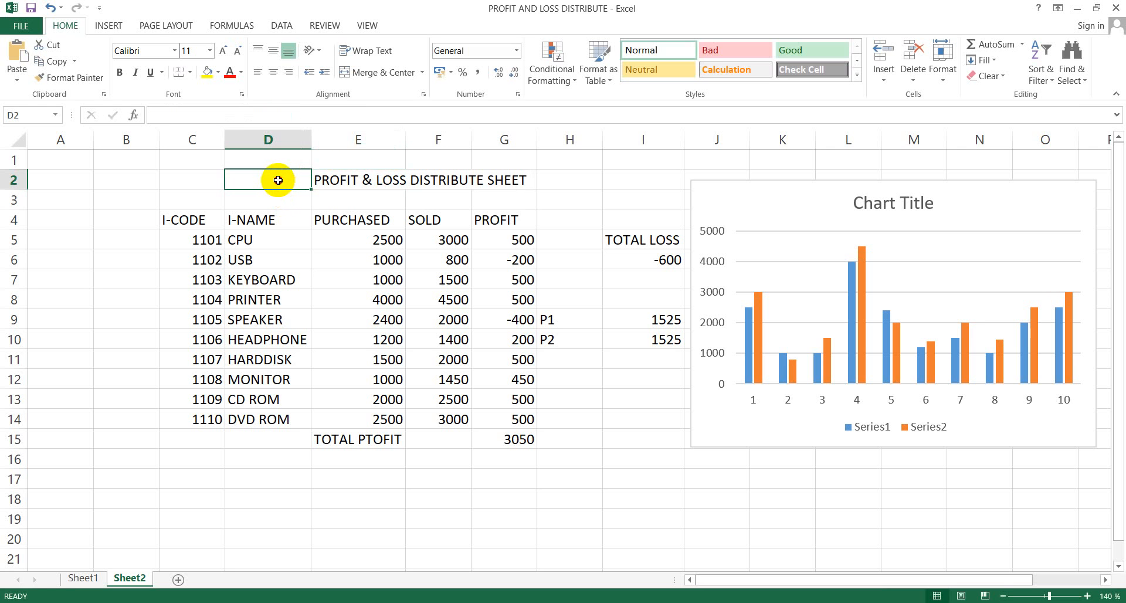
- Move the column chart down so its upper edge lies near the border between rows 3 and 4
{"action": "left_click_drag", "start_coordinate": [278, 180], "coordinate": [522, 172]}
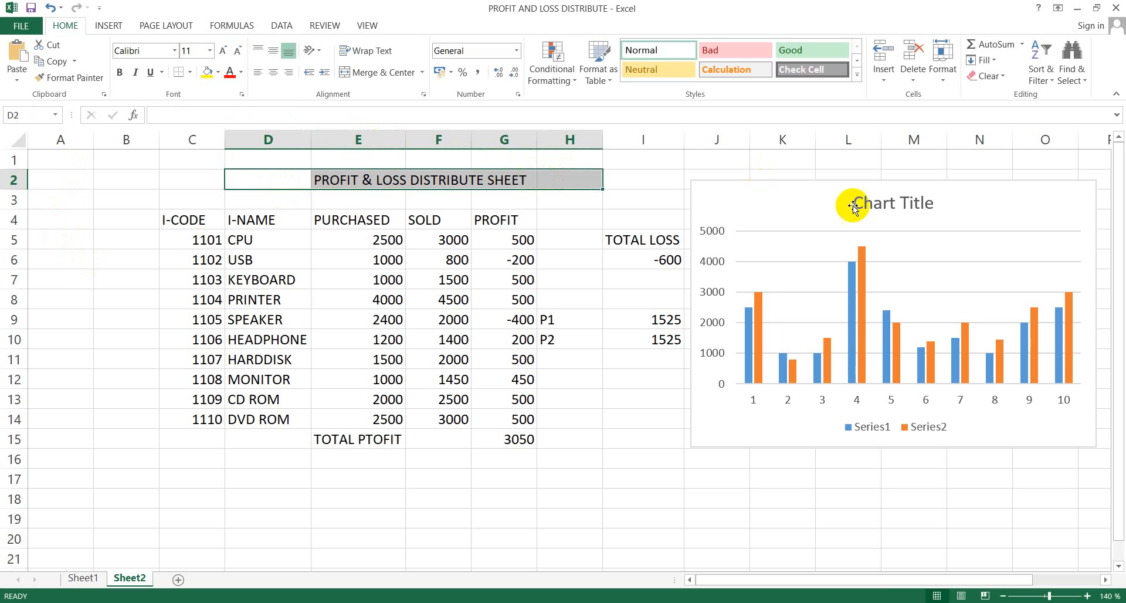
{"action": "left_click_drag", "start_coordinate": [804, 180], "coordinate": [808, 218]}
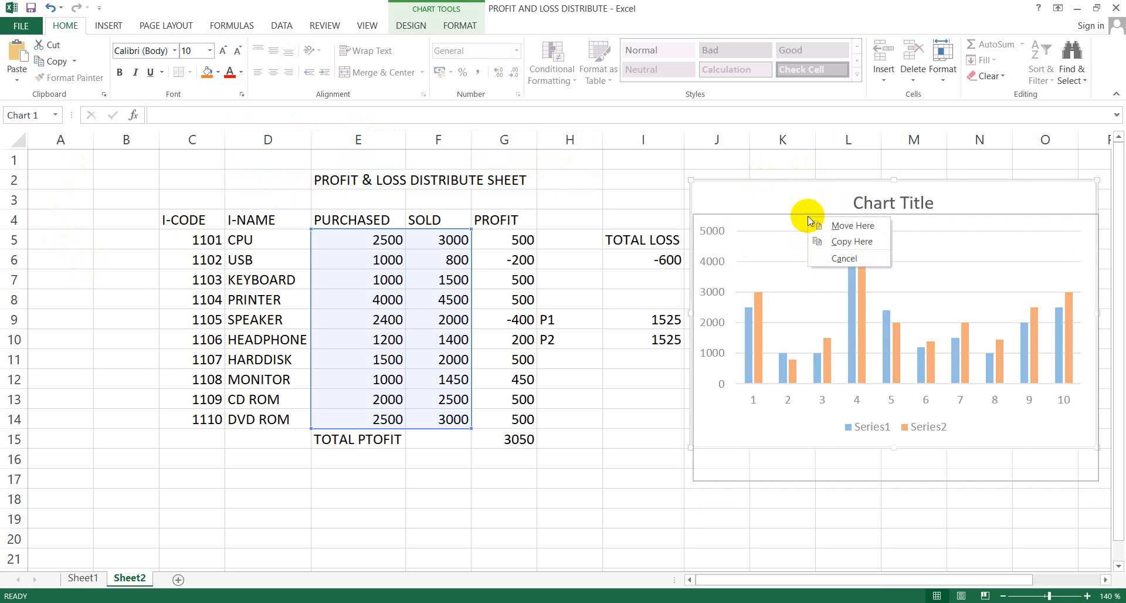
{"action": "left_click", "coordinate": [661, 185]}
{"action": "left_click", "coordinate": [711, 180]}
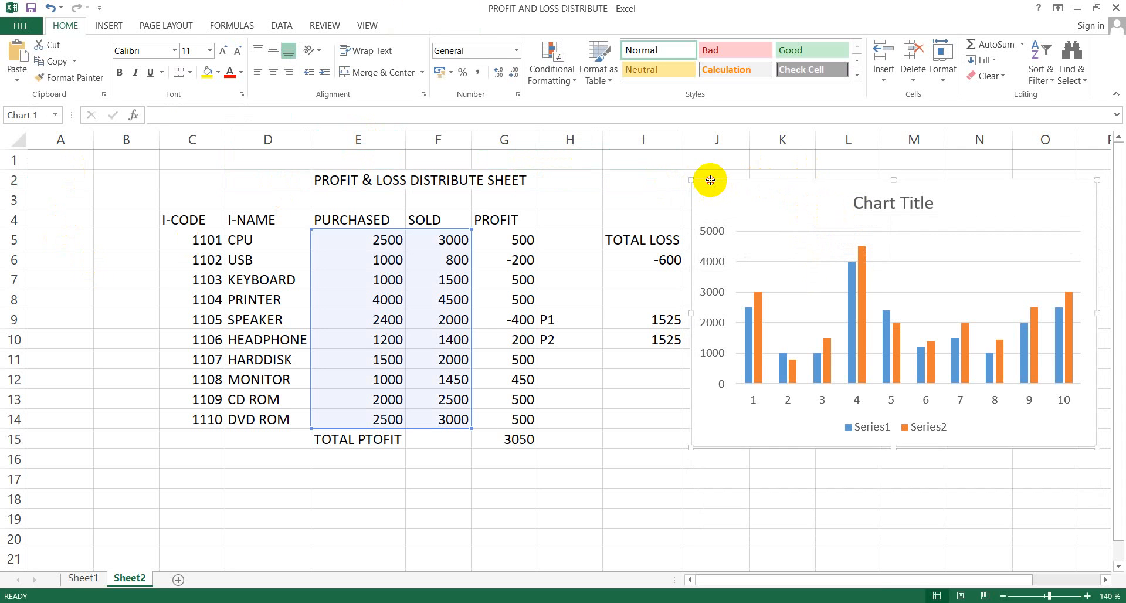
{"action": "left_click_drag", "start_coordinate": [710, 180], "coordinate": [714, 206]}
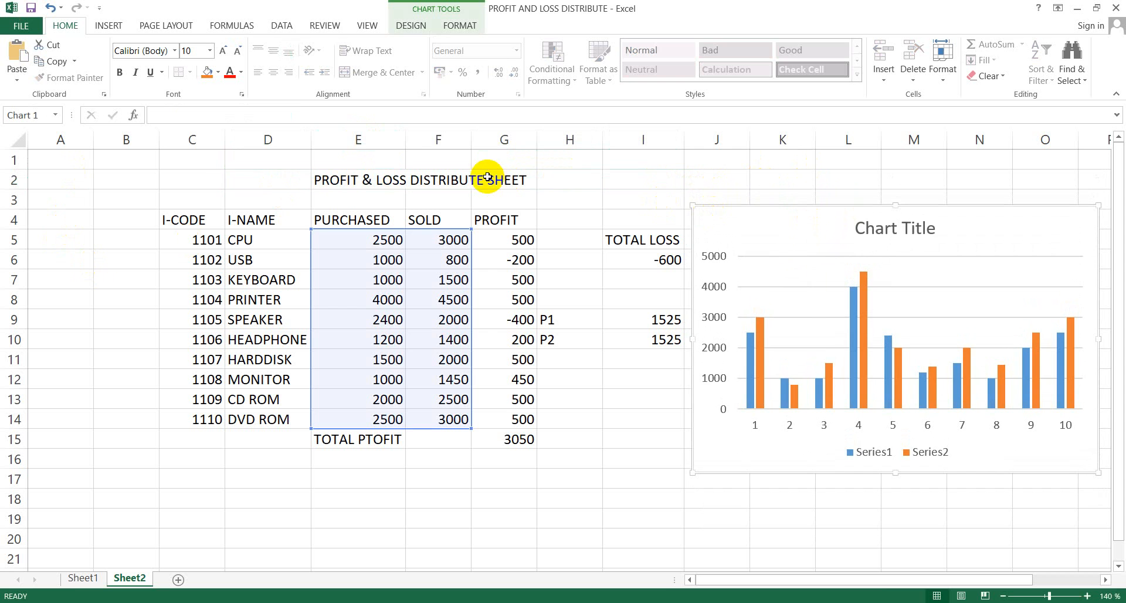
- Merge and center the sheet title across A1:O3
{"action": "left_click_drag", "start_coordinate": [71, 162], "coordinate": [912, 203]}
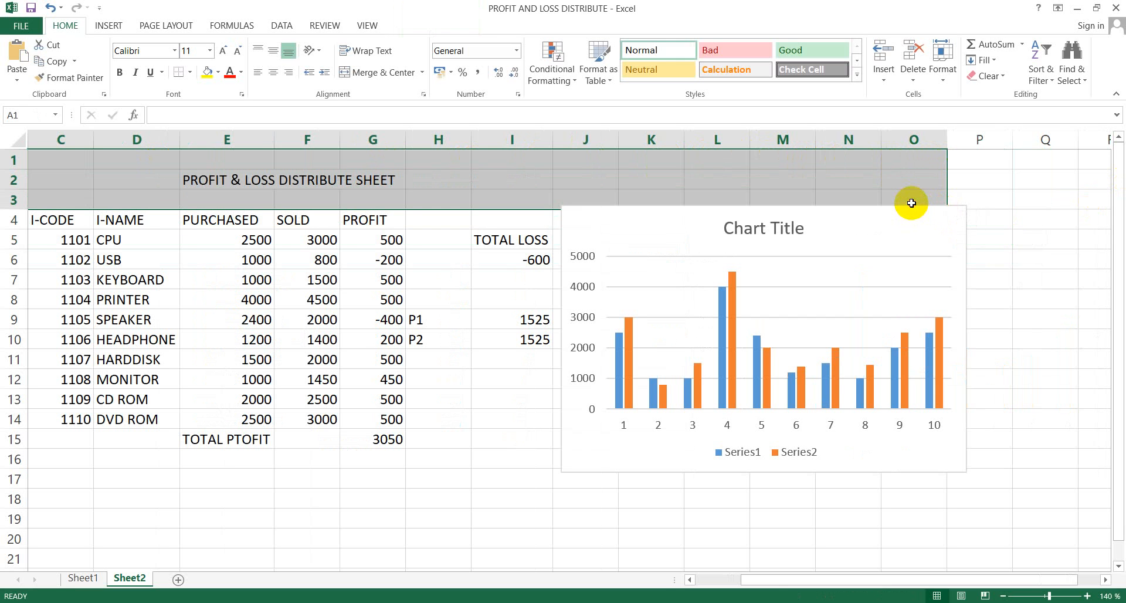
{"action": "left_click", "coordinate": [754, 582]}
{"action": "left_click", "coordinate": [685, 582]}
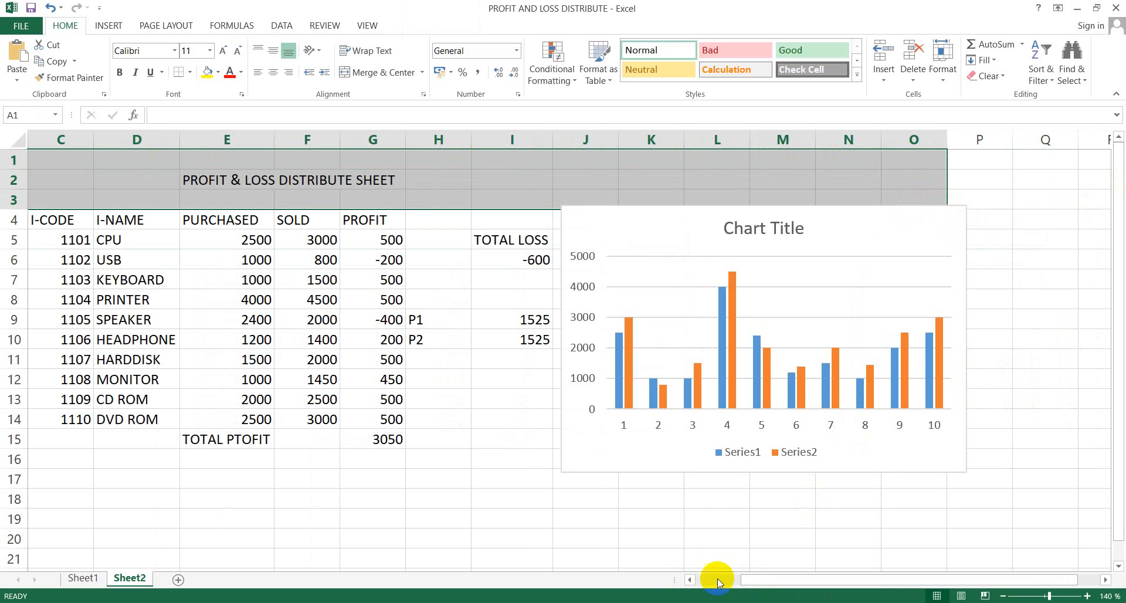
{"action": "left_click", "coordinate": [747, 584]}
{"action": "left_click_drag", "start_coordinate": [746, 584], "coordinate": [687, 579]}
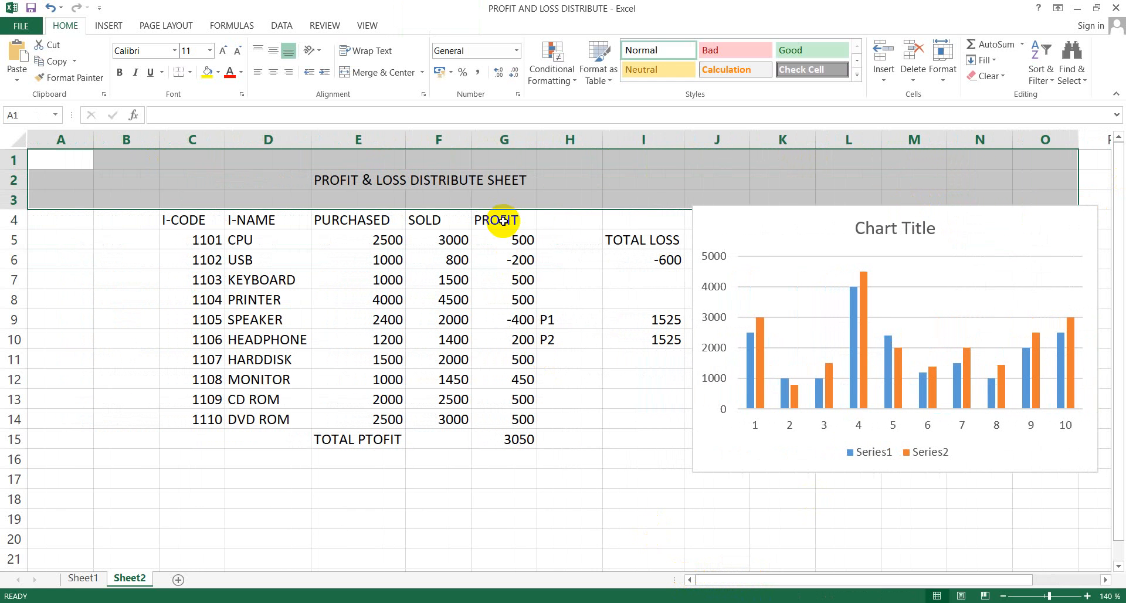
{"action": "left_click", "coordinate": [409, 75]}
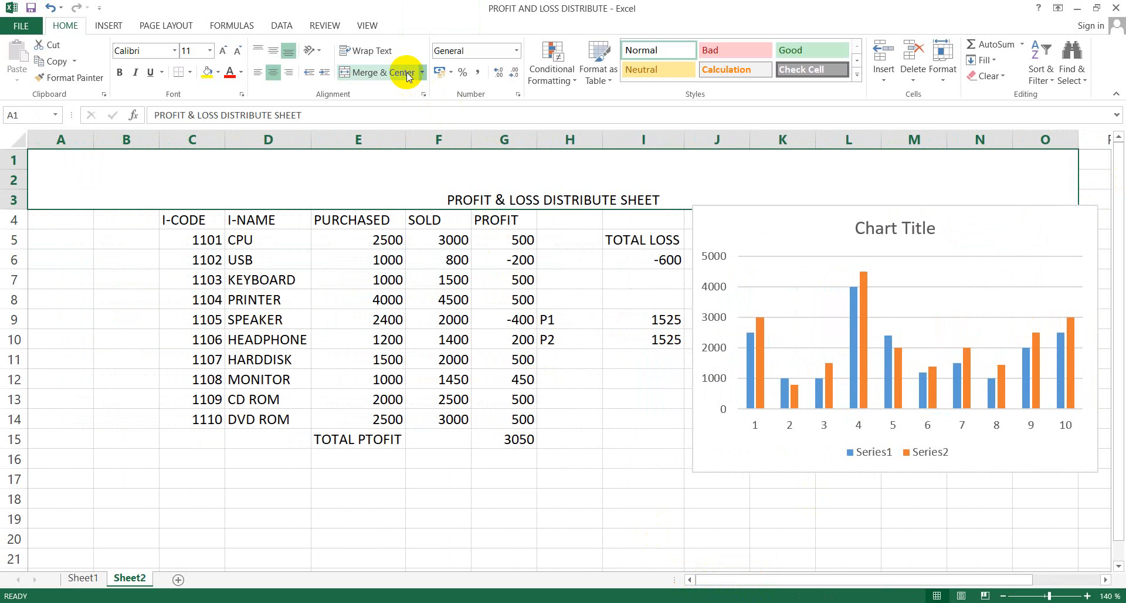
- Increase the font size of the merged sheet title to 22
{"action": "left_click", "coordinate": [223, 53]}
{"action": "left_click", "coordinate": [222, 52]}
{"action": "left_click", "coordinate": [222, 53]}
{"action": "left_click", "coordinate": [223, 53]}
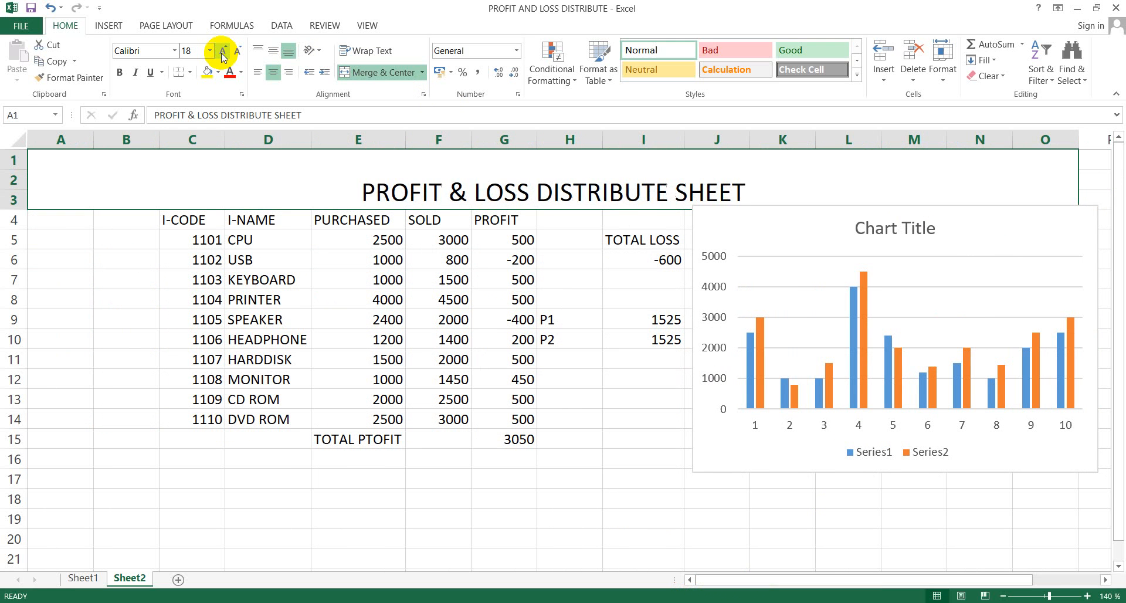
{"action": "left_click", "coordinate": [223, 53]}
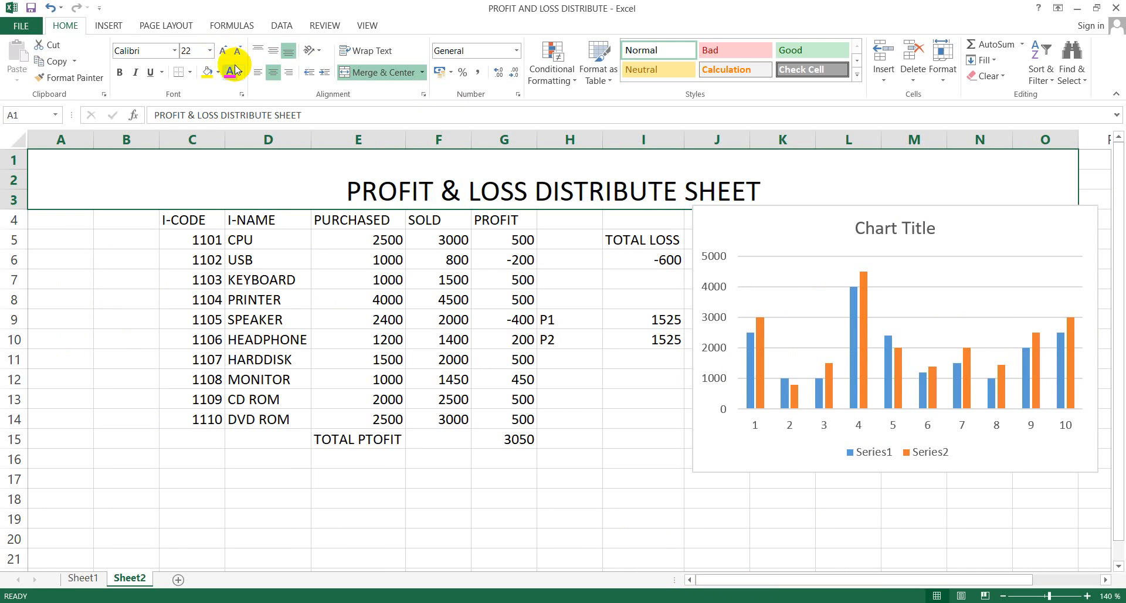
- Color the sheet title text orange and fill its merged cell A1:O3 with black
{"action": "left_click", "coordinate": [241, 72]}
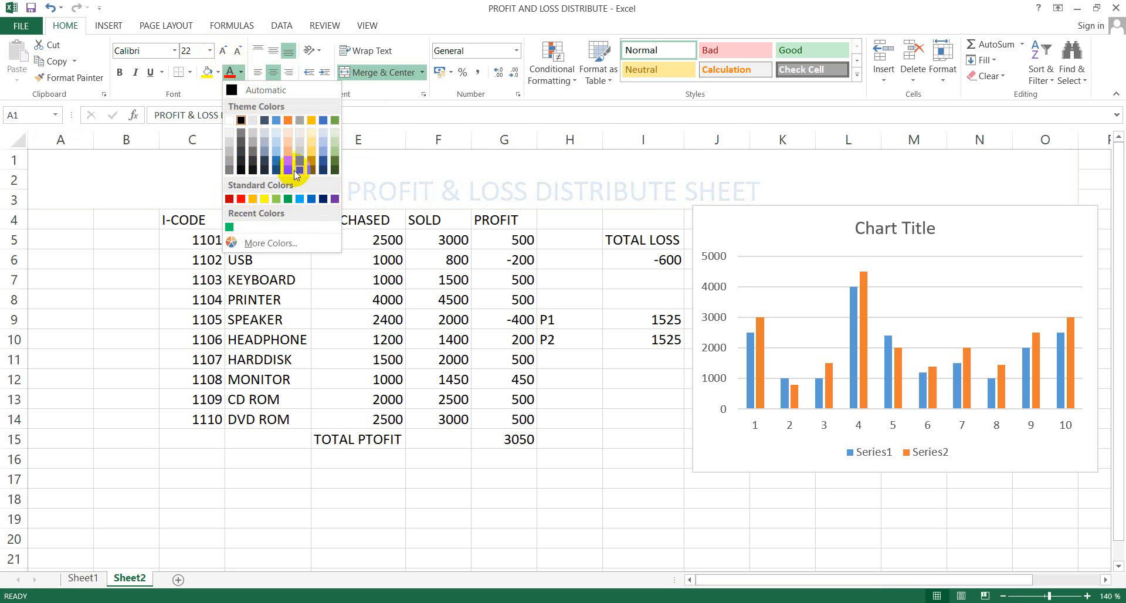
{"action": "left_click", "coordinate": [254, 199]}
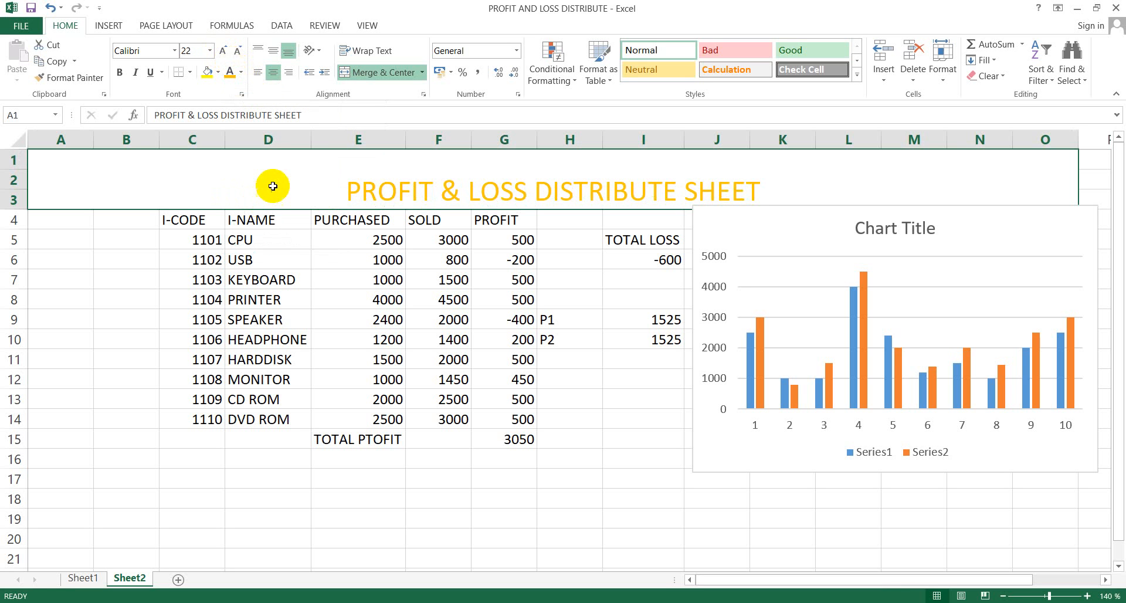
{"action": "left_click", "coordinate": [219, 71]}
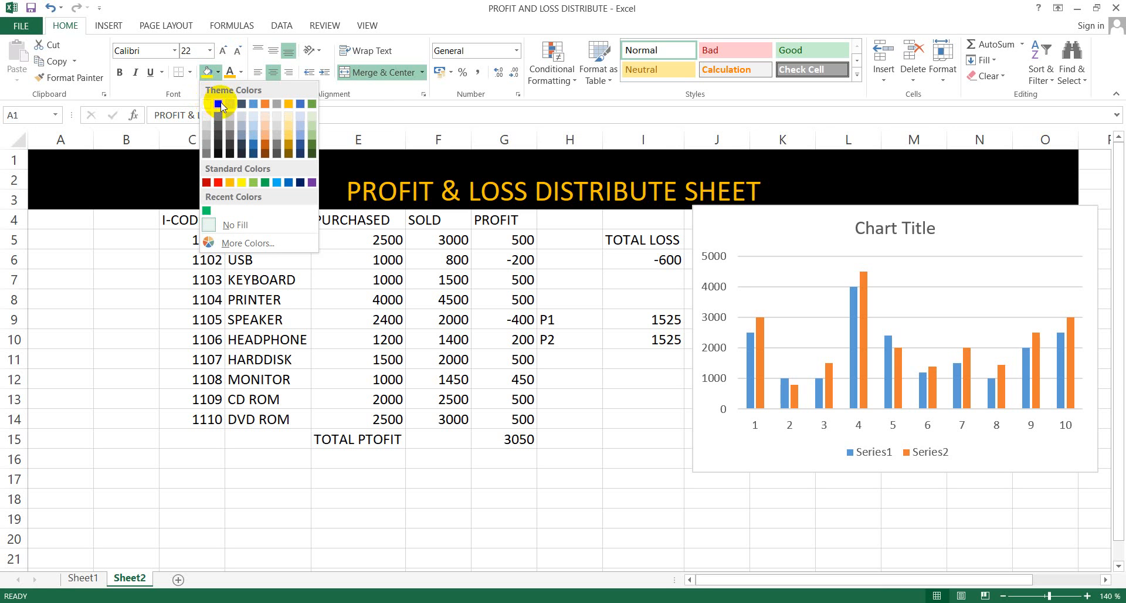
{"action": "left_click", "coordinate": [219, 105]}
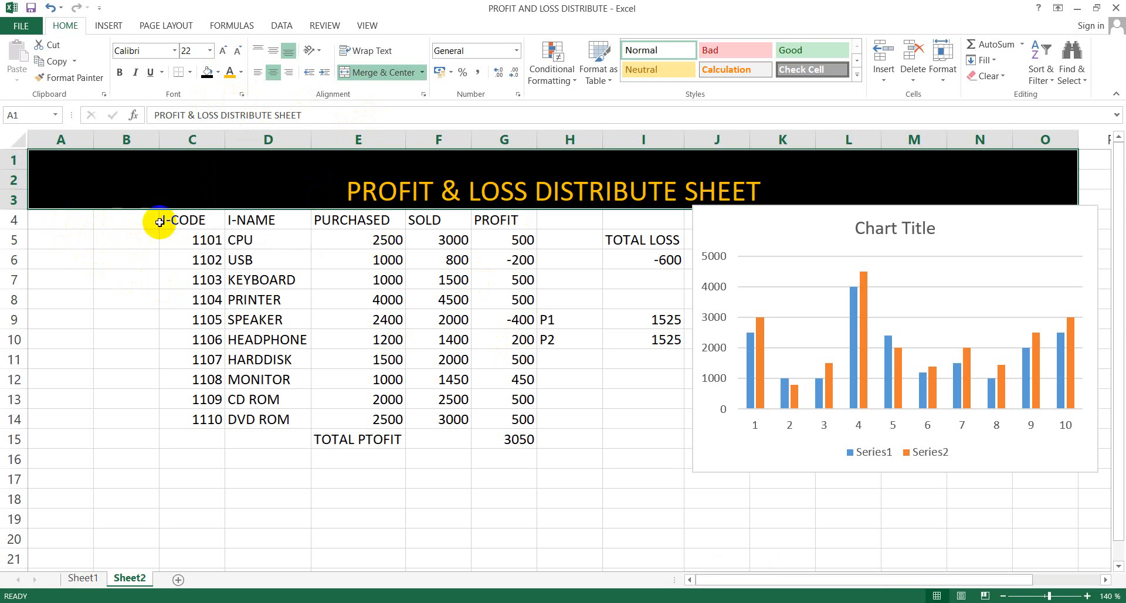
- Apply all borders to the table range B4:I15
{"action": "left_click_drag", "start_coordinate": [95, 214], "coordinate": [670, 430]}
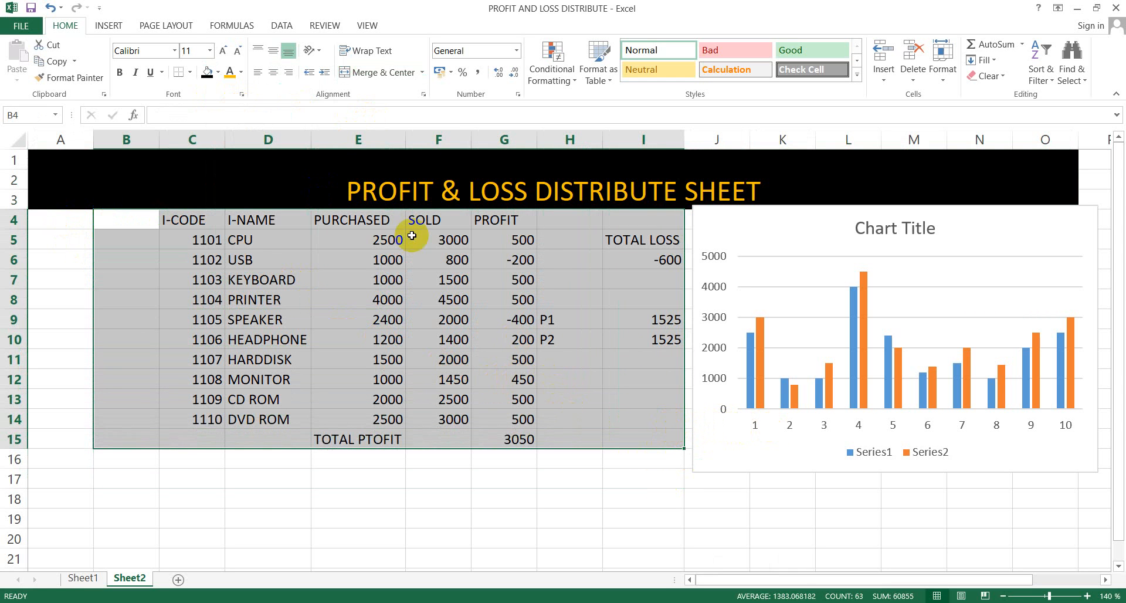
{"action": "left_click", "coordinate": [190, 73]}
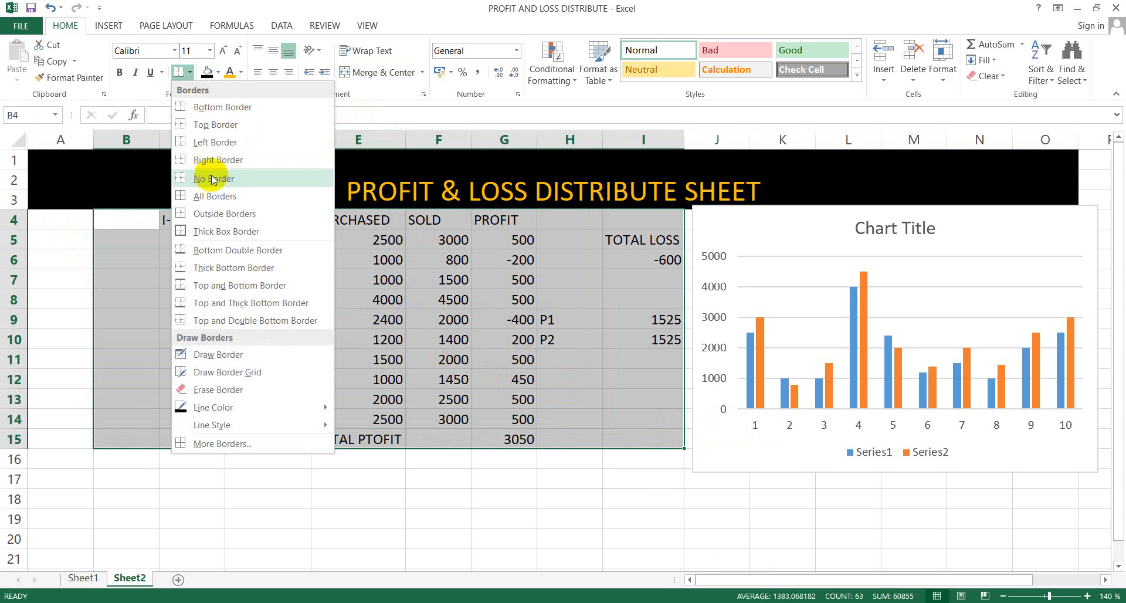
{"action": "right_click", "coordinate": [214, 199]}
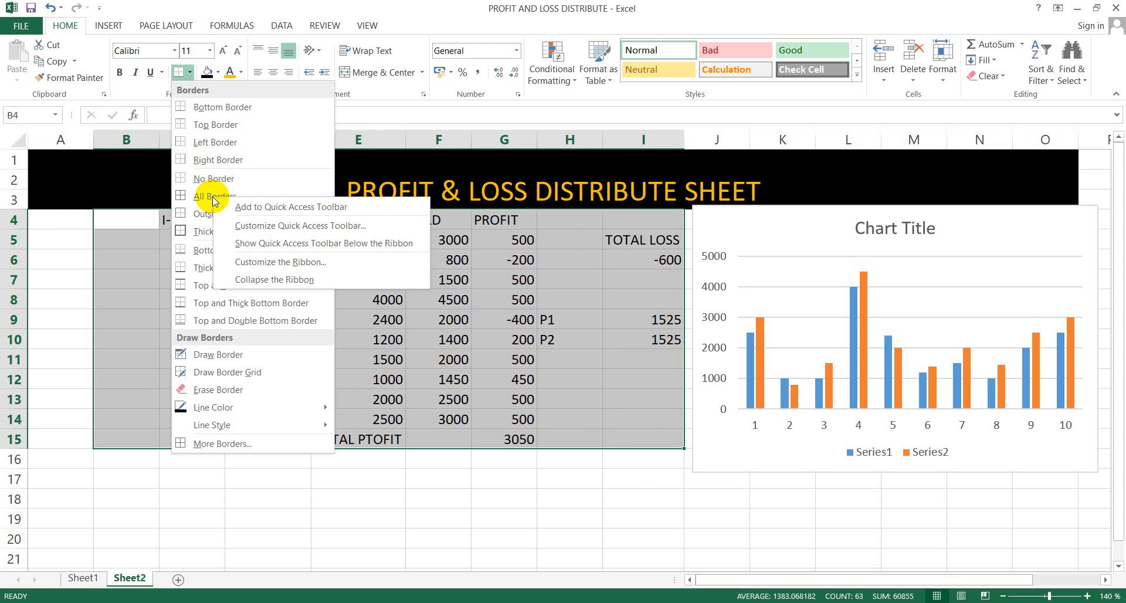
{"action": "key", "text": "Escape"}
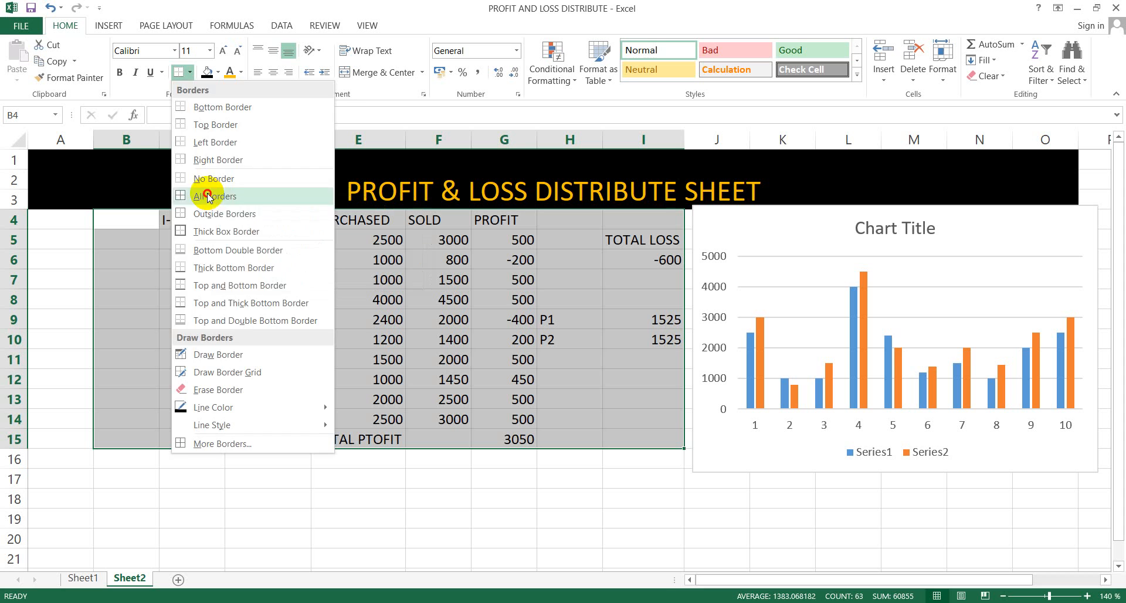
{"action": "left_click", "coordinate": [206, 195]}
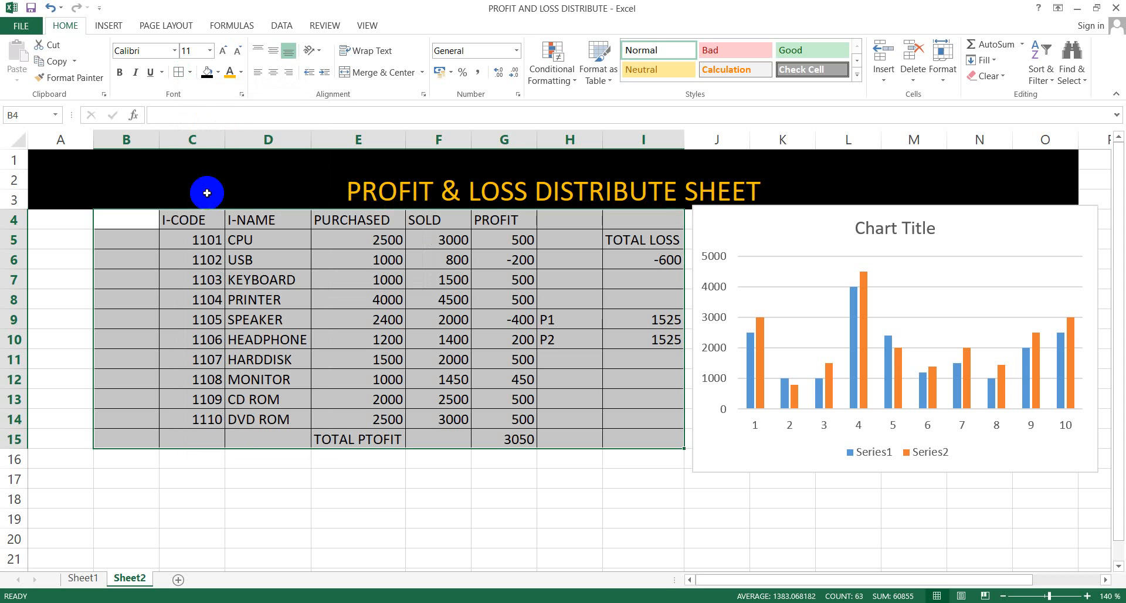
- Try a thick box border around the table range B4:I15 and undo it
{"action": "left_click", "coordinate": [189, 71]}
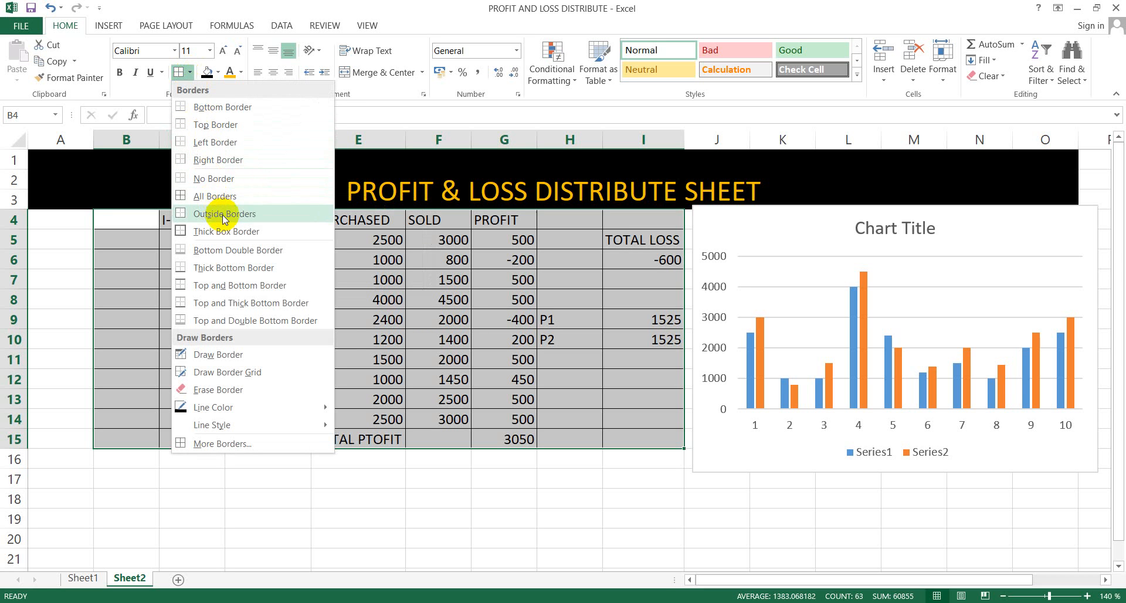
{"action": "left_click", "coordinate": [228, 232]}
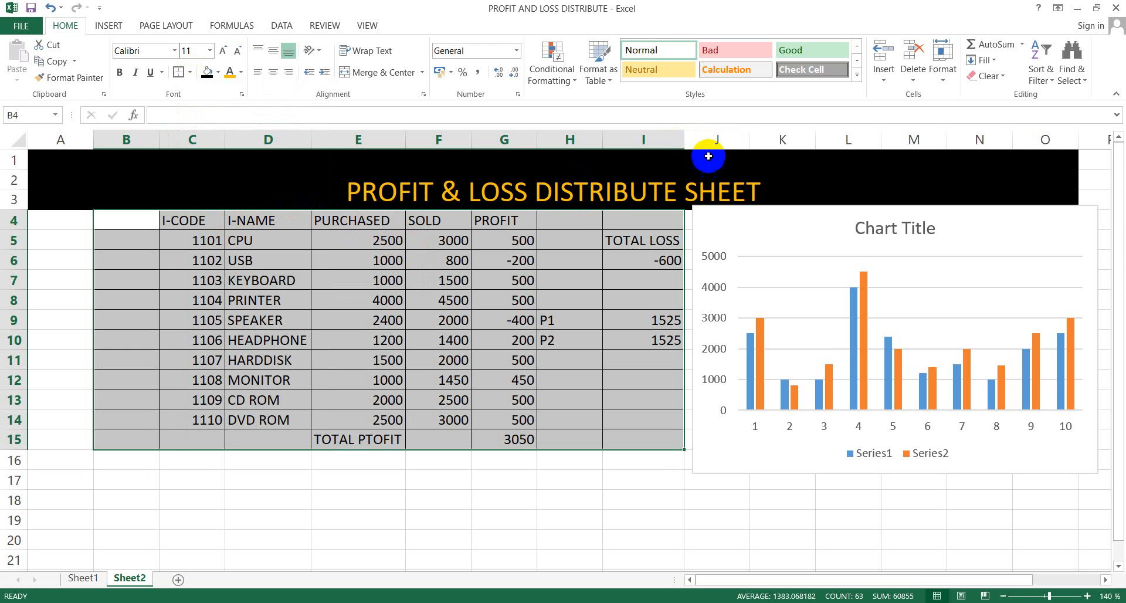
{"action": "left_click", "coordinate": [857, 77]}
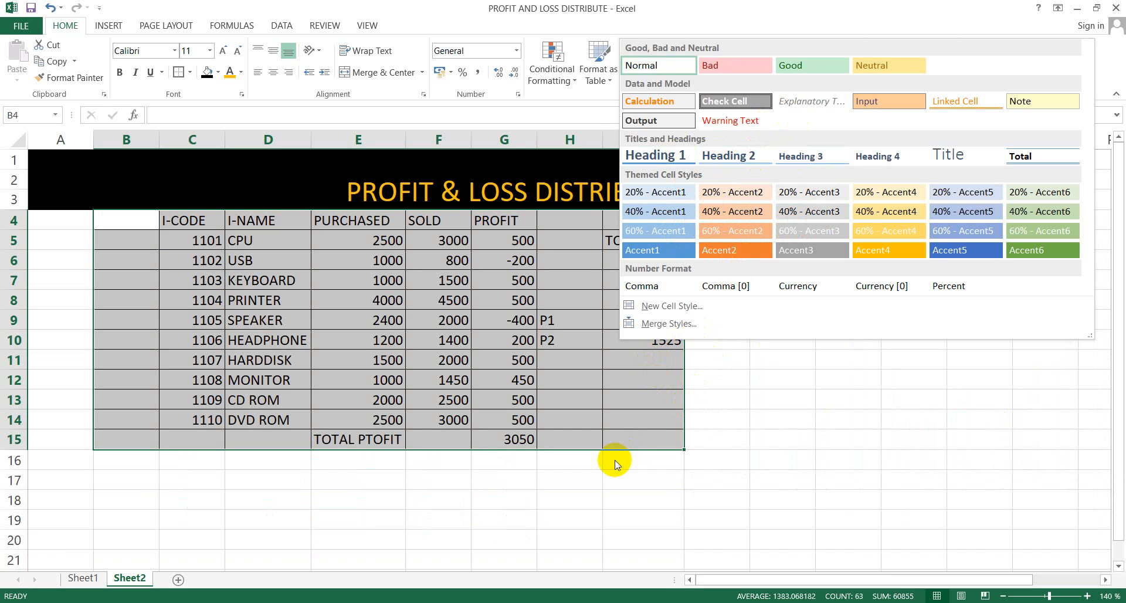
{"action": "left_click", "coordinate": [614, 460]}
{"action": "left_click", "coordinate": [615, 460]}
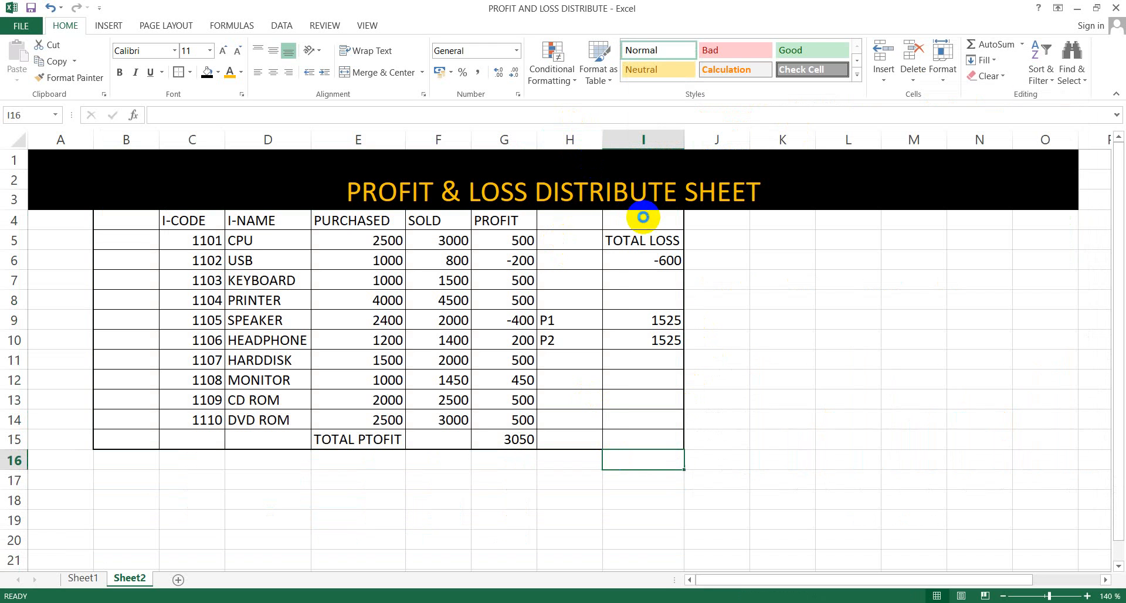
{"action": "key", "text": "ctrl+z"}
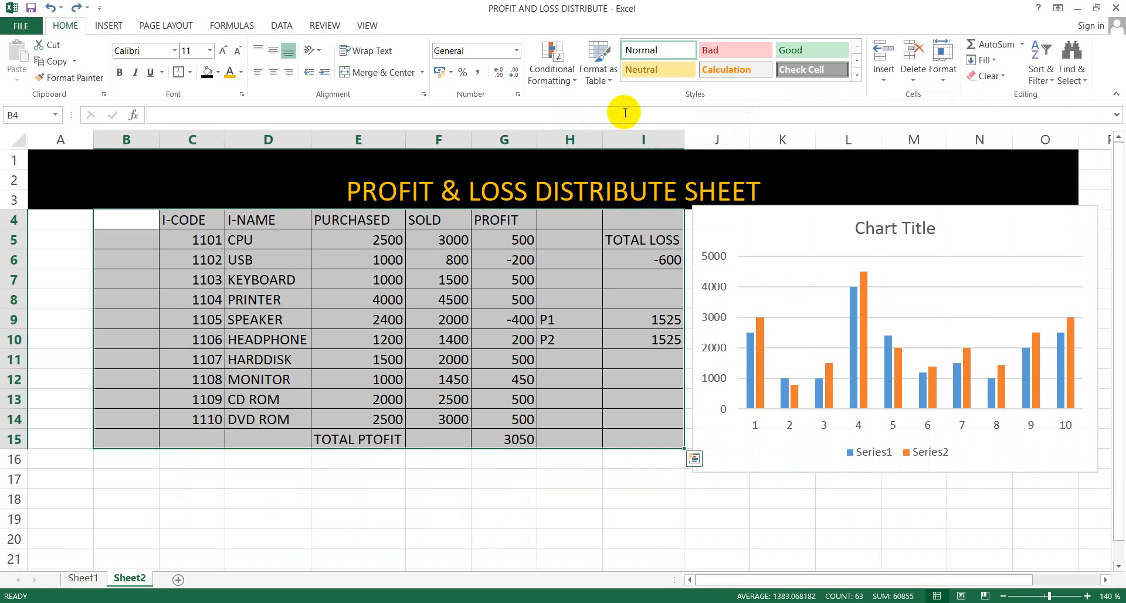
- Apply the green-yellow-red color scale conditional formatting to the table range B4:I15
{"action": "left_click", "coordinate": [562, 85]}
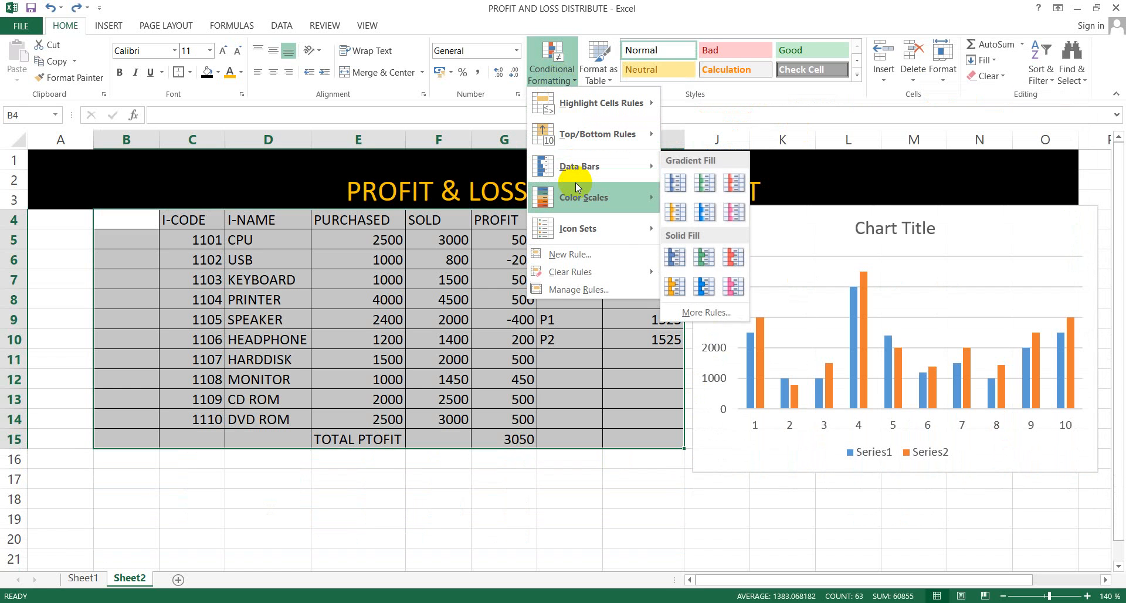
{"action": "mouse_move", "coordinate": [607, 195]}
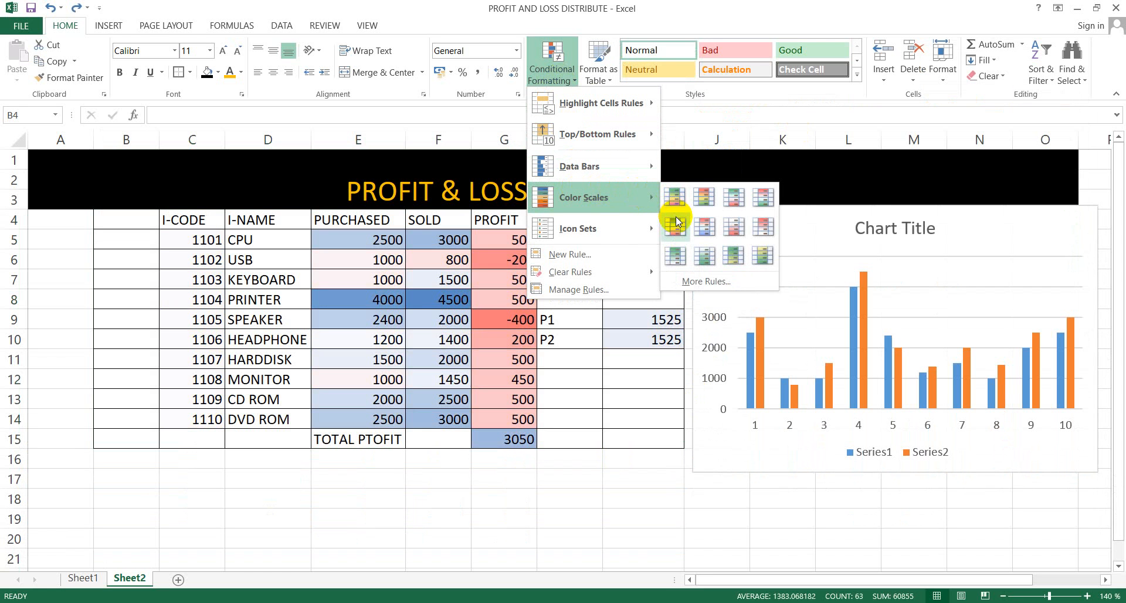
{"action": "left_click", "coordinate": [678, 201]}
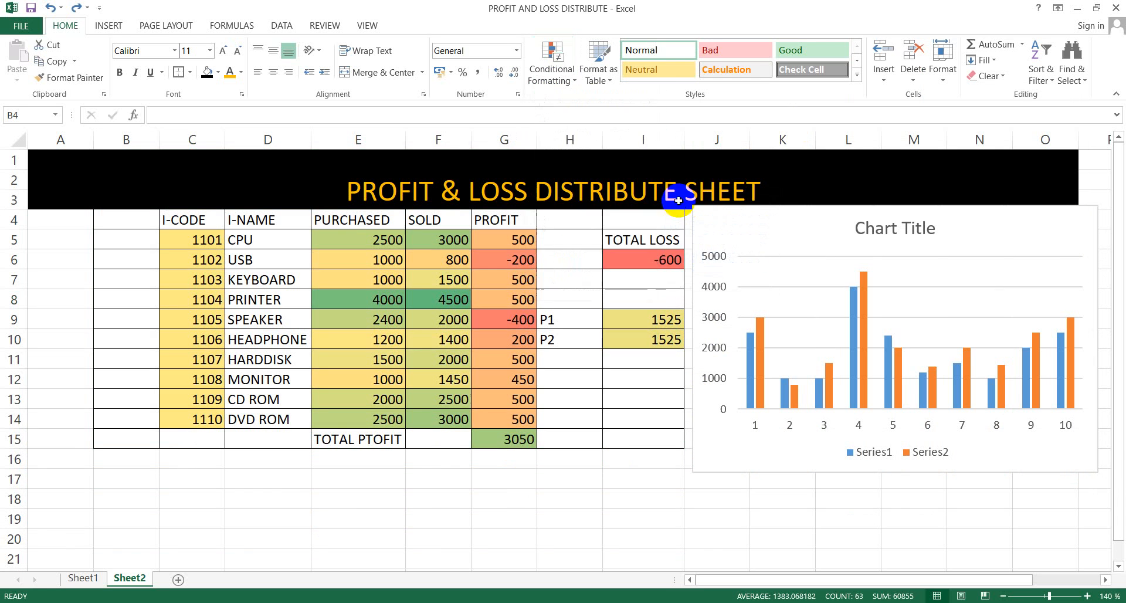